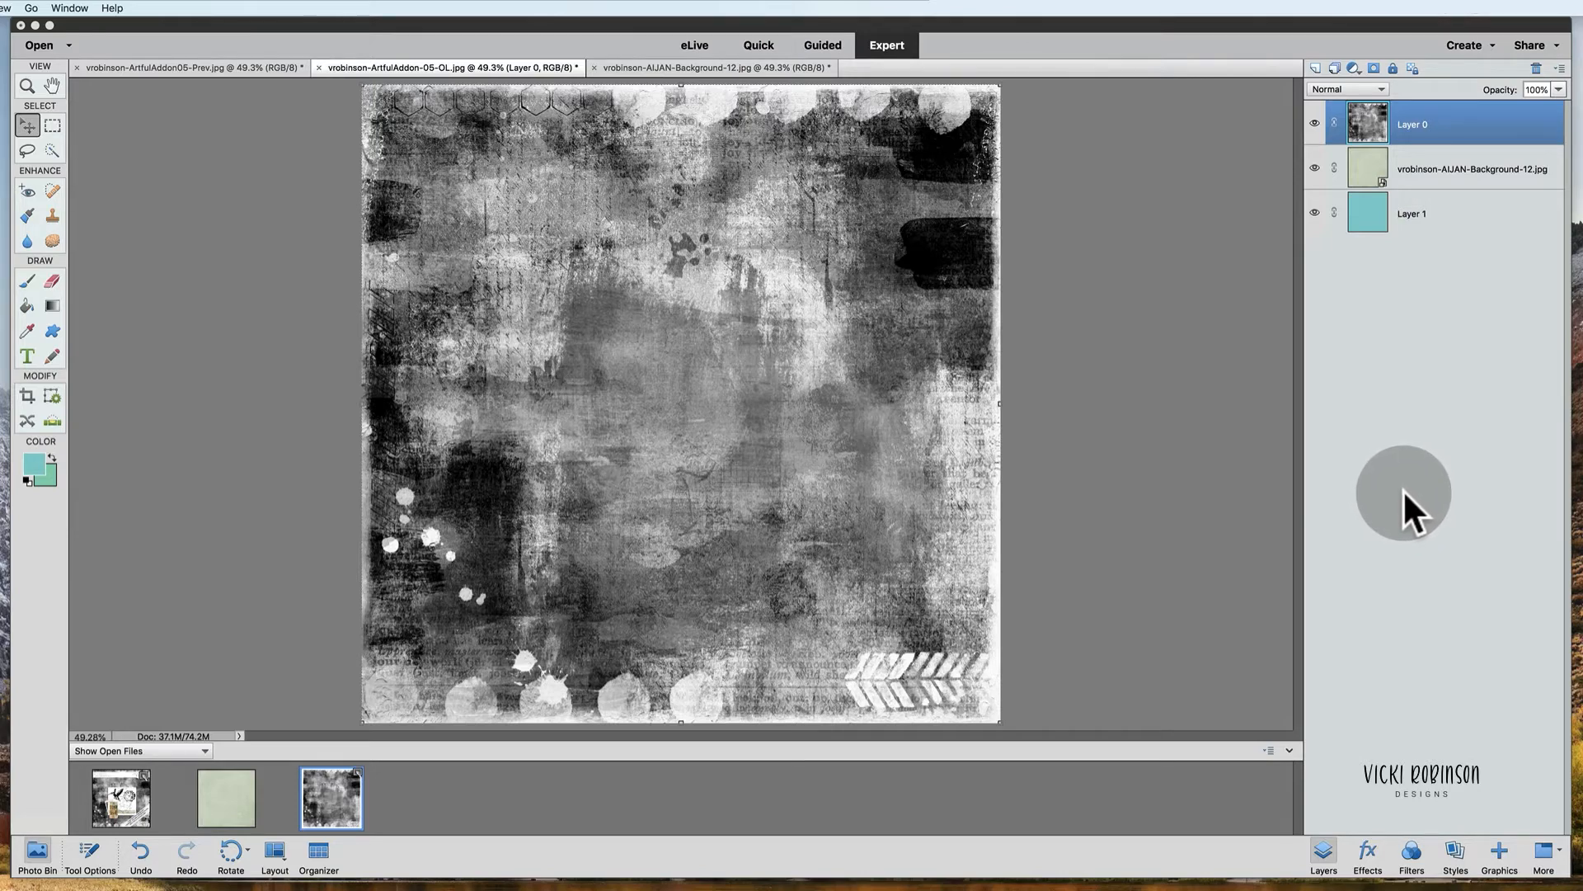
Step: Hide the vrobinson-AIJAN-Background-12 layer, keeping Layer 0 visible and selected above the teal Layer 1
{"action": "left_click", "coordinate": [1315, 122]}
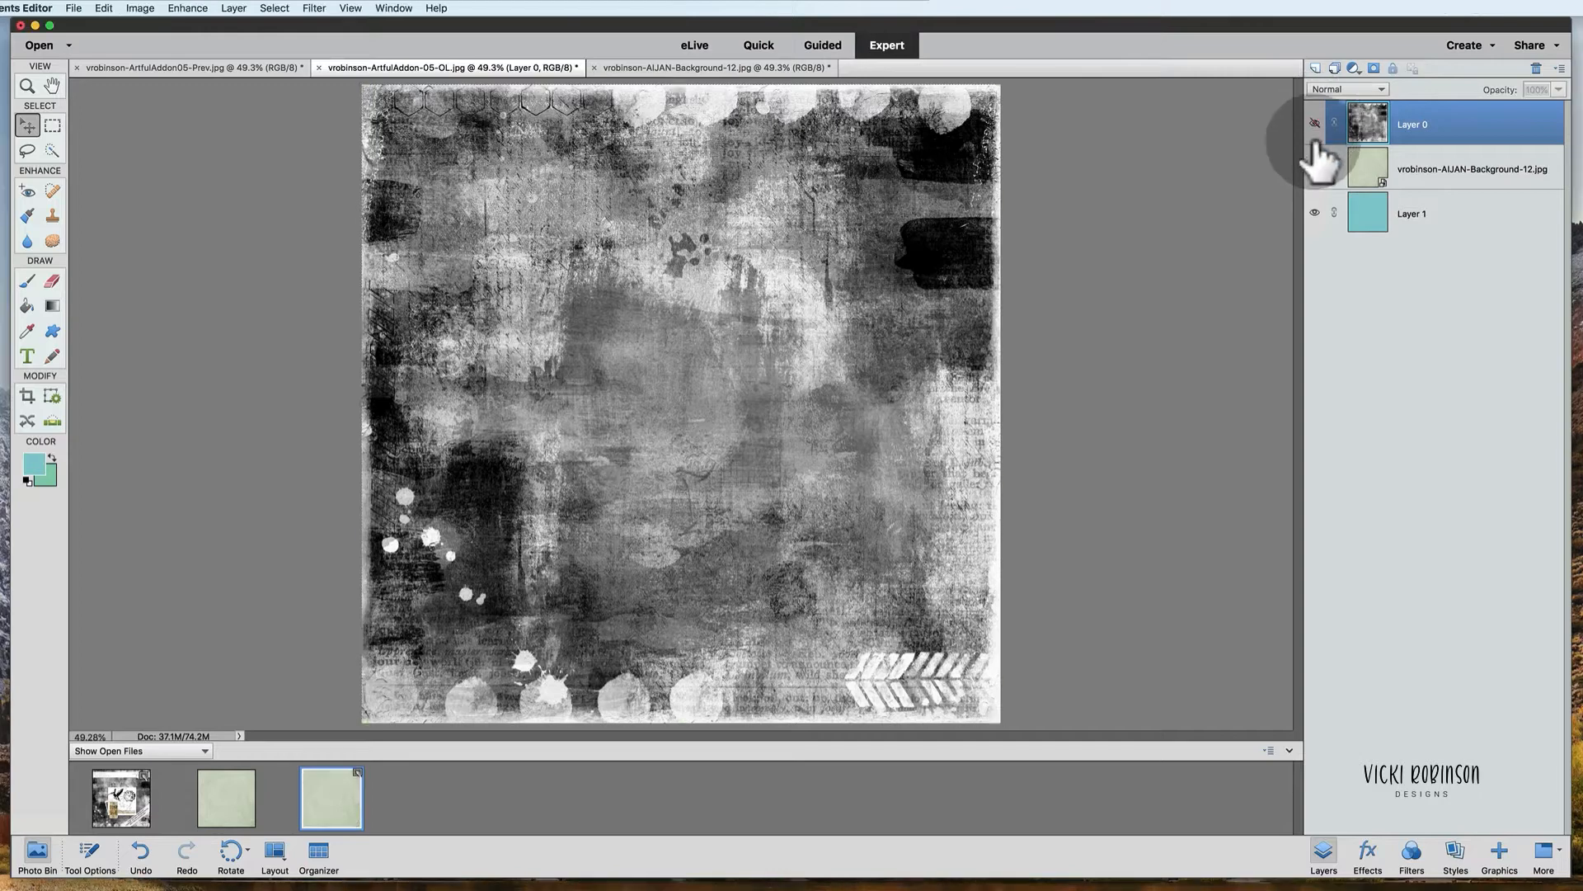
{"action": "left_click", "coordinate": [1314, 168]}
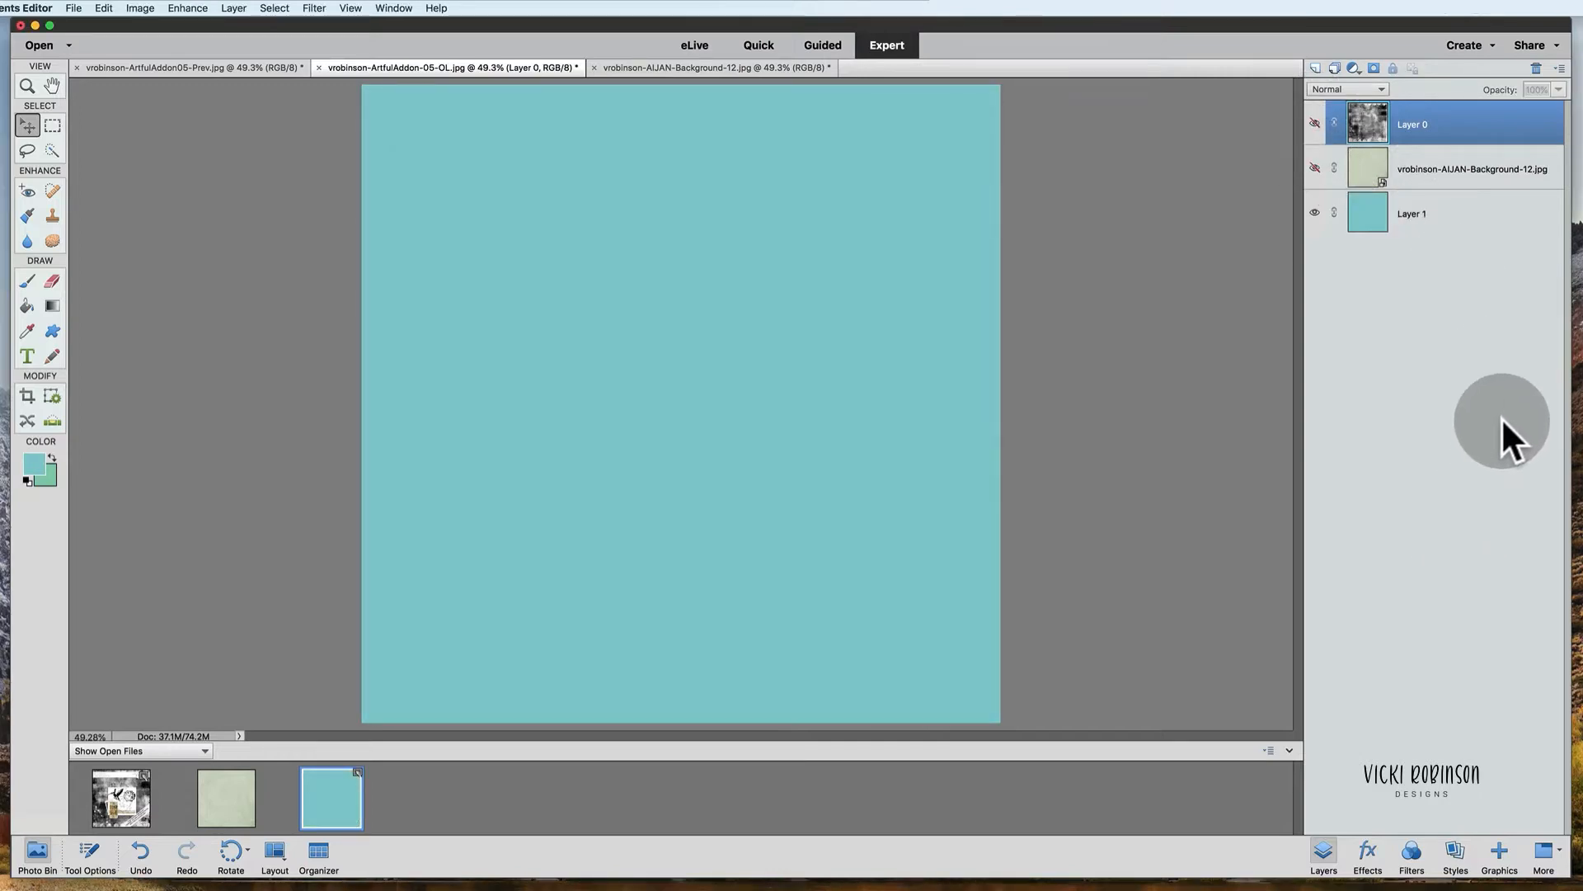
{"action": "left_click", "coordinate": [1448, 222]}
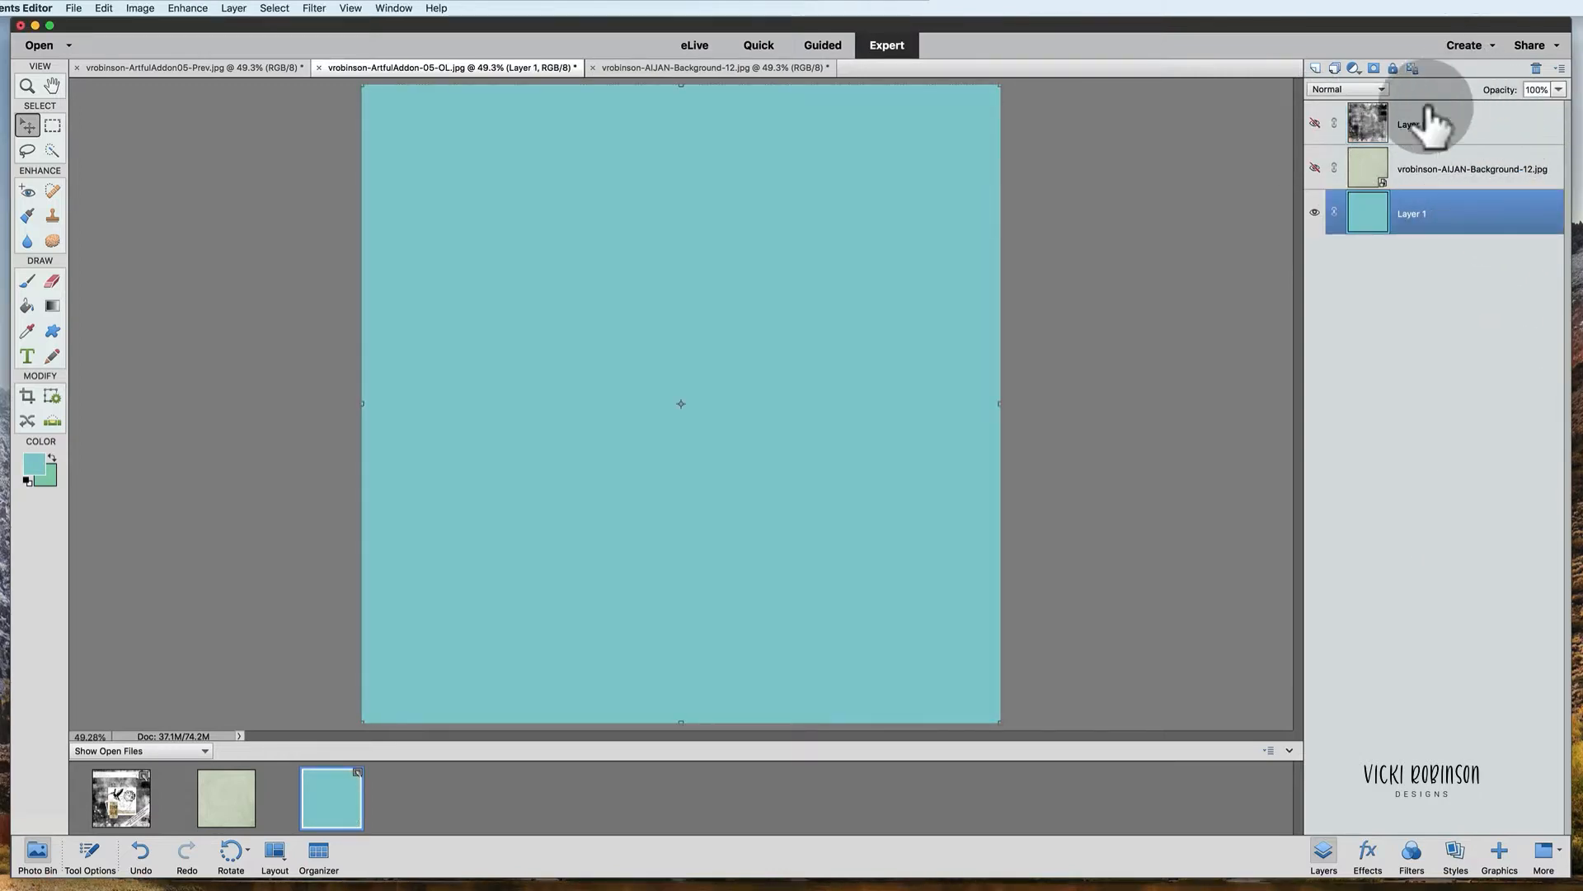
{"action": "left_click", "coordinate": [1315, 122]}
{"action": "left_click", "coordinate": [1353, 128]}
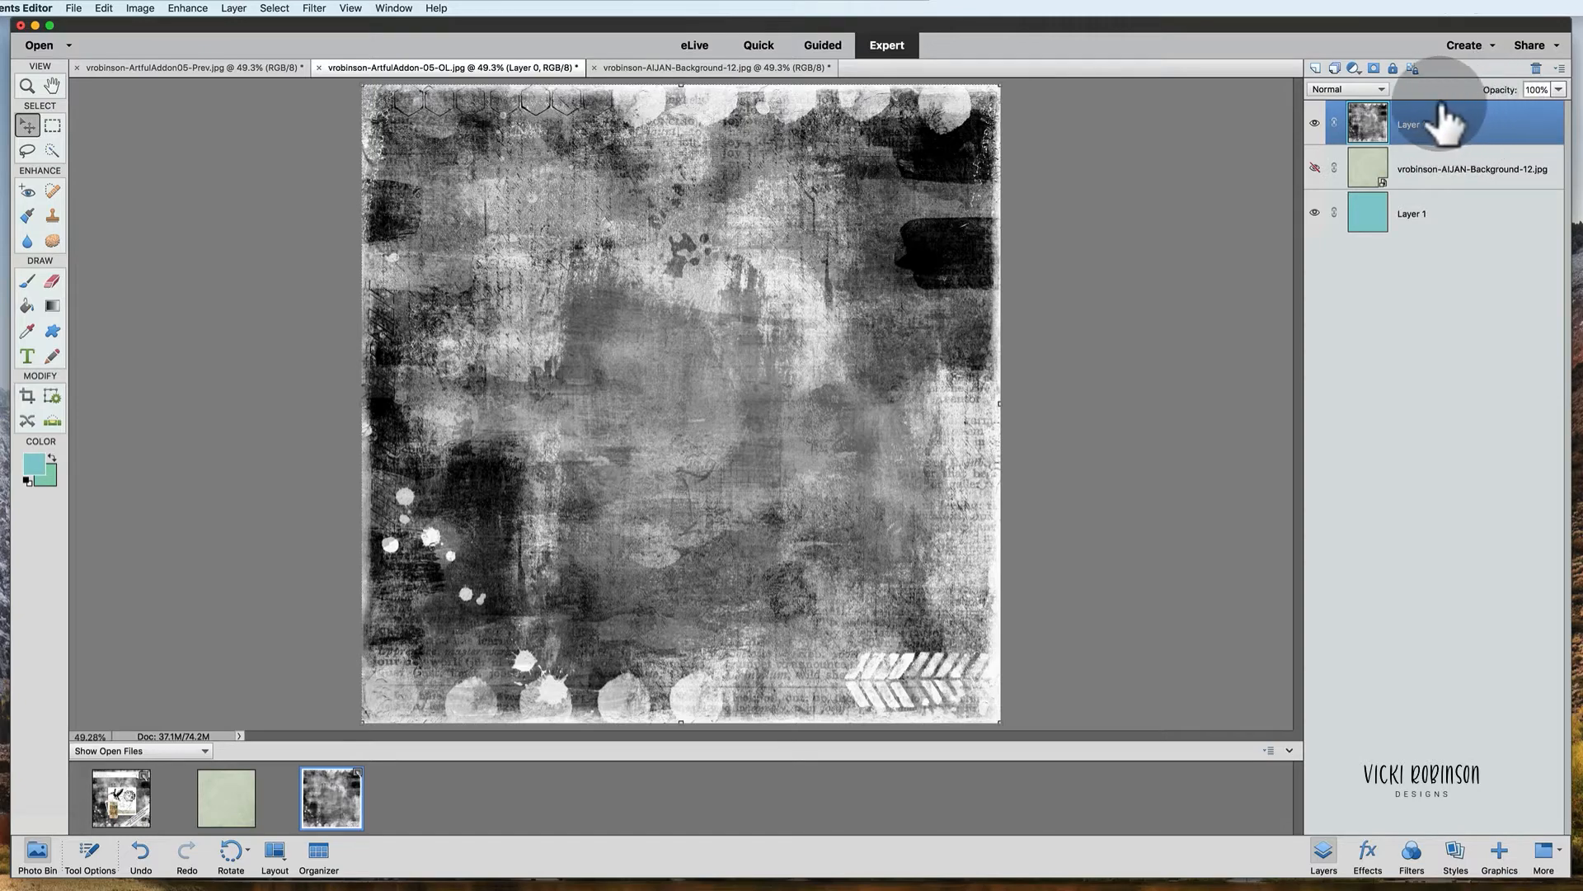
Step: Set Layer 0's blend mode to Overlay
{"action": "left_click", "coordinate": [1382, 87]}
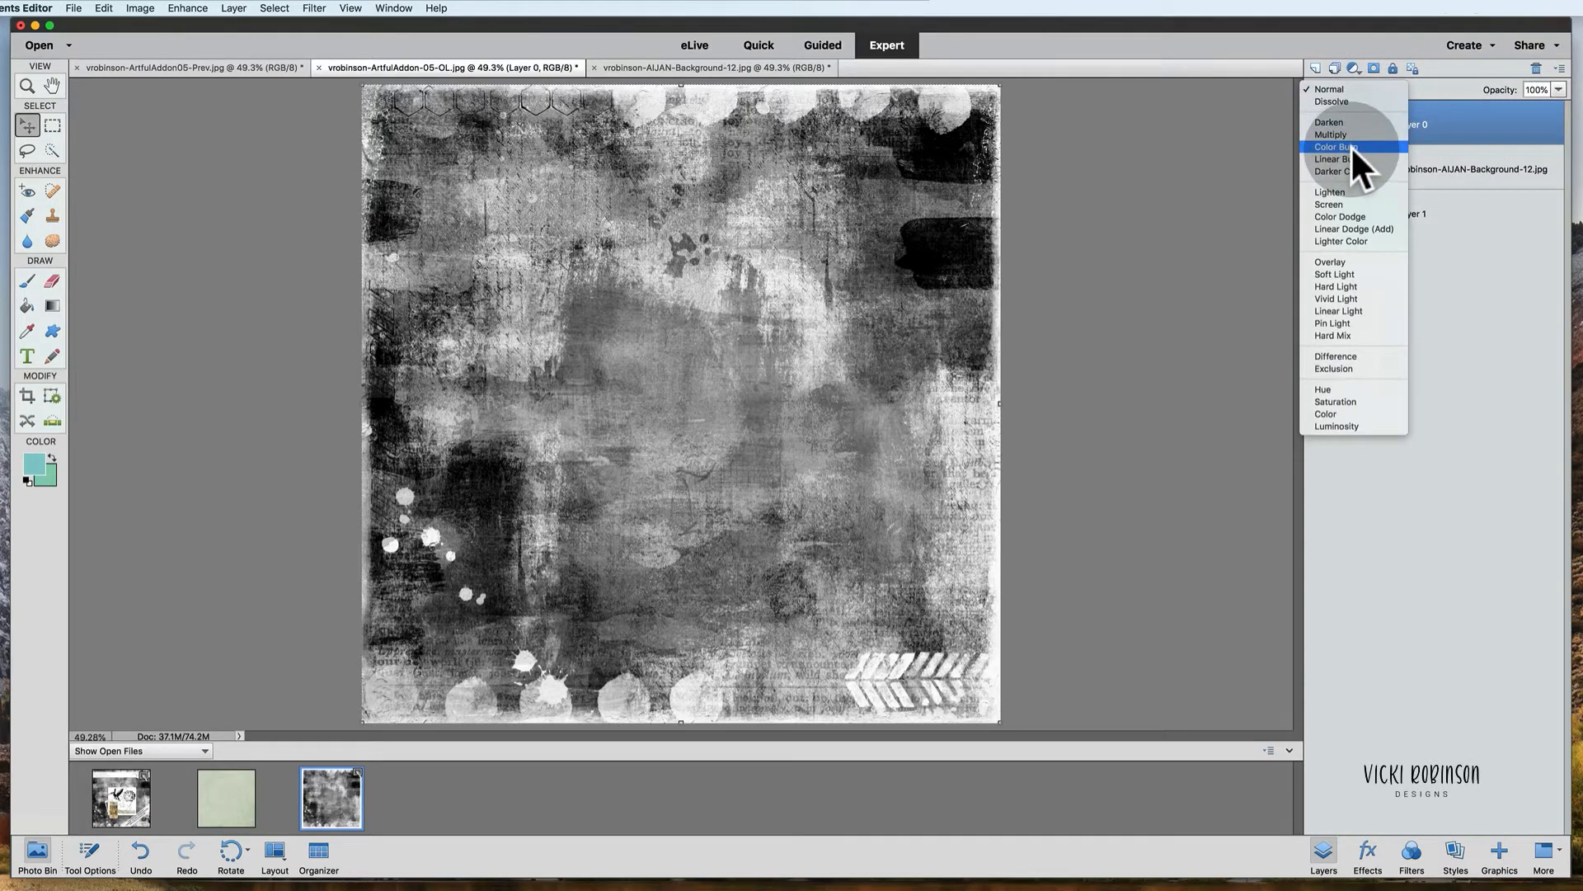
{"action": "left_click", "coordinate": [1349, 260]}
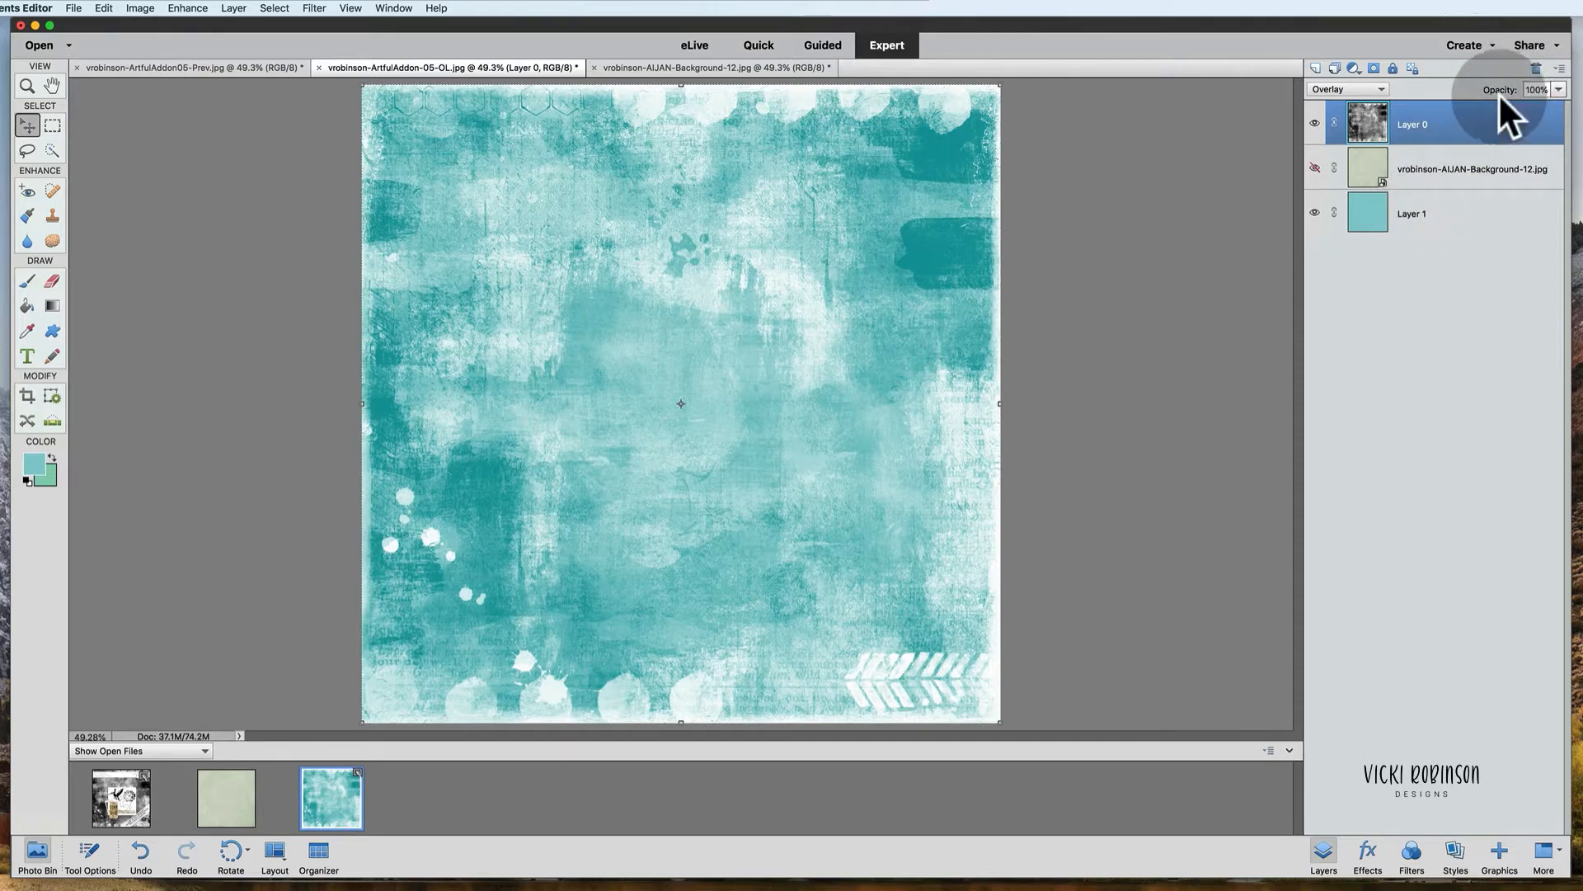
Step: Try Soft Light and small opacity changes on Layer 0, returning to Overlay at 100% opacity
{"action": "mouse_move", "coordinate": [1514, 92]}
{"action": "left_mouse_down"}
{"action": "mouse_move", "coordinate": [1491, 90]}
{"action": "mouse_move", "coordinate": [1535, 91]}
{"action": "left_mouse_up"}
{"action": "left_click", "coordinate": [1385, 82]}
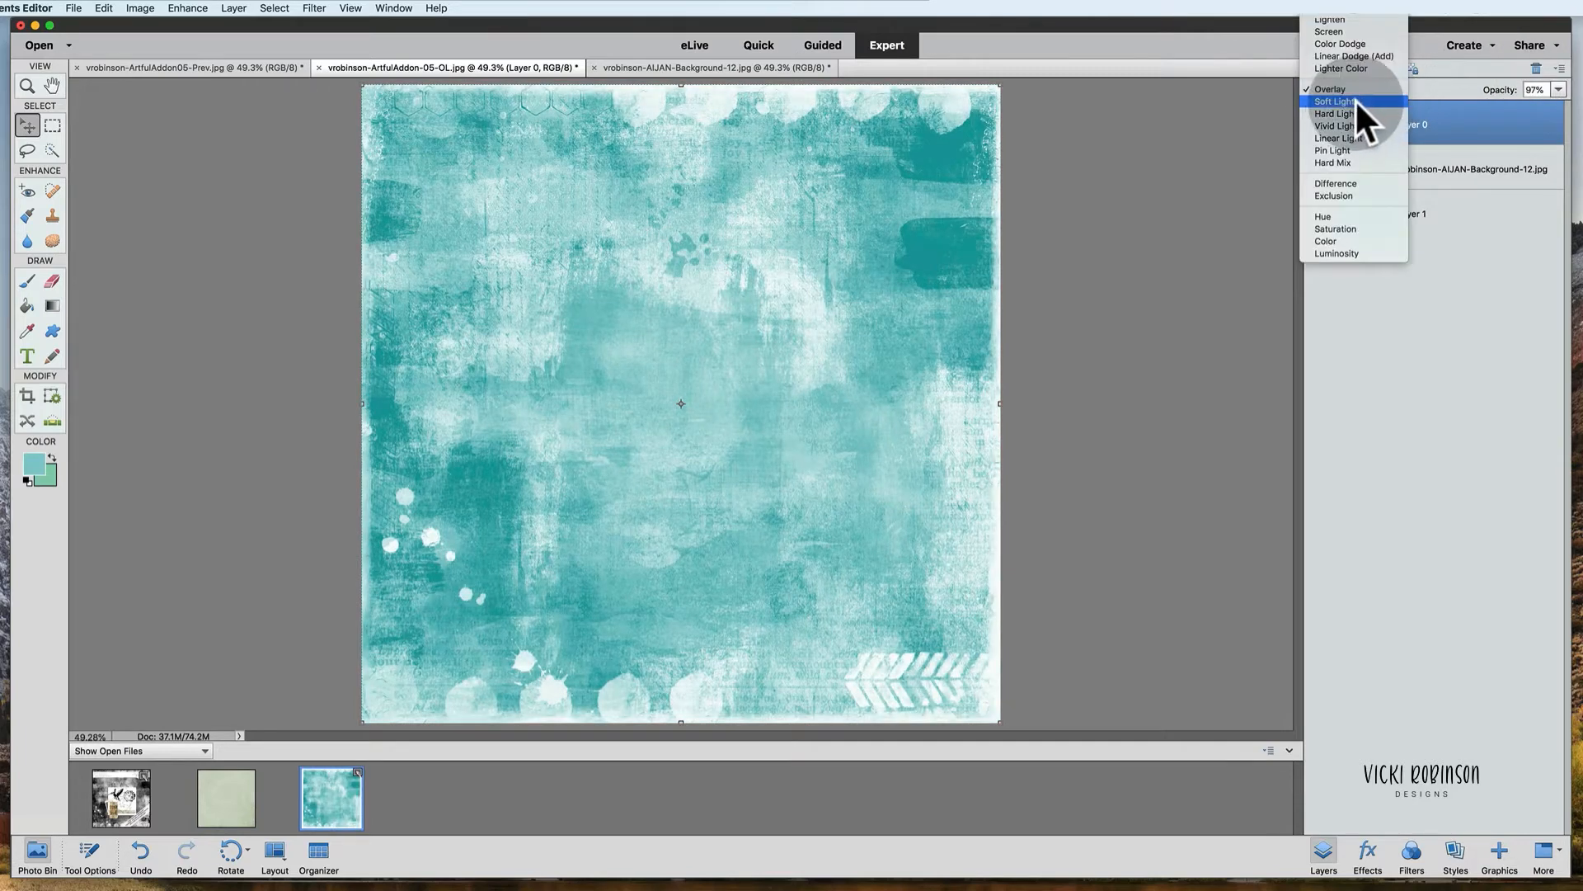
{"action": "left_click", "coordinate": [1354, 99]}
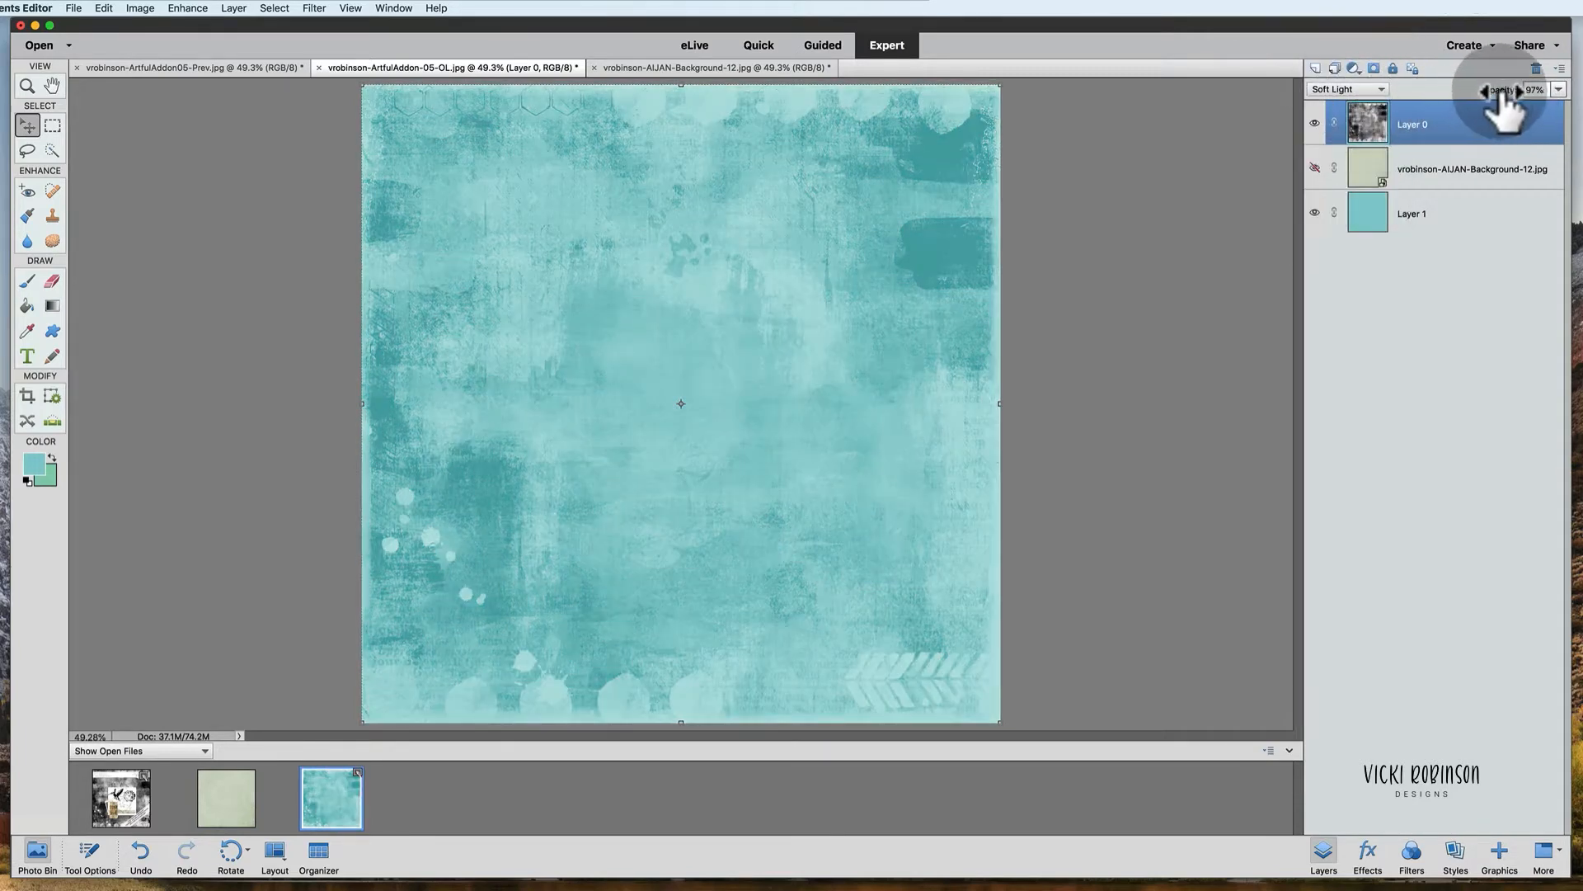
{"action": "left_click_drag", "start_coordinate": [1499, 91], "coordinate": [1561, 88]}
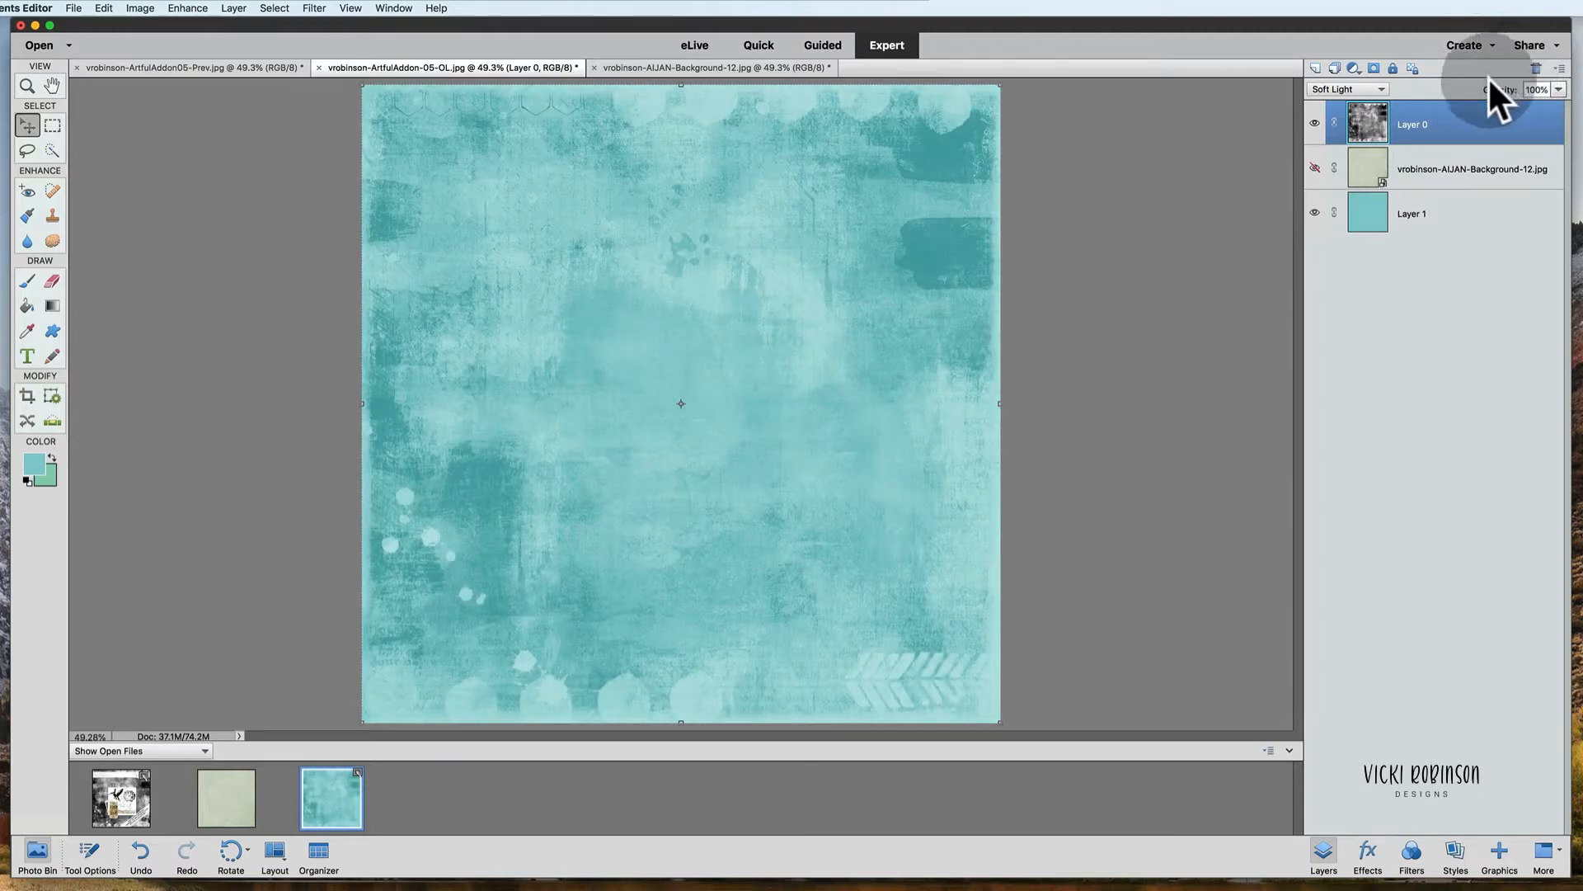
{"action": "left_click", "coordinate": [1383, 84]}
{"action": "left_click", "coordinate": [1369, 75]}
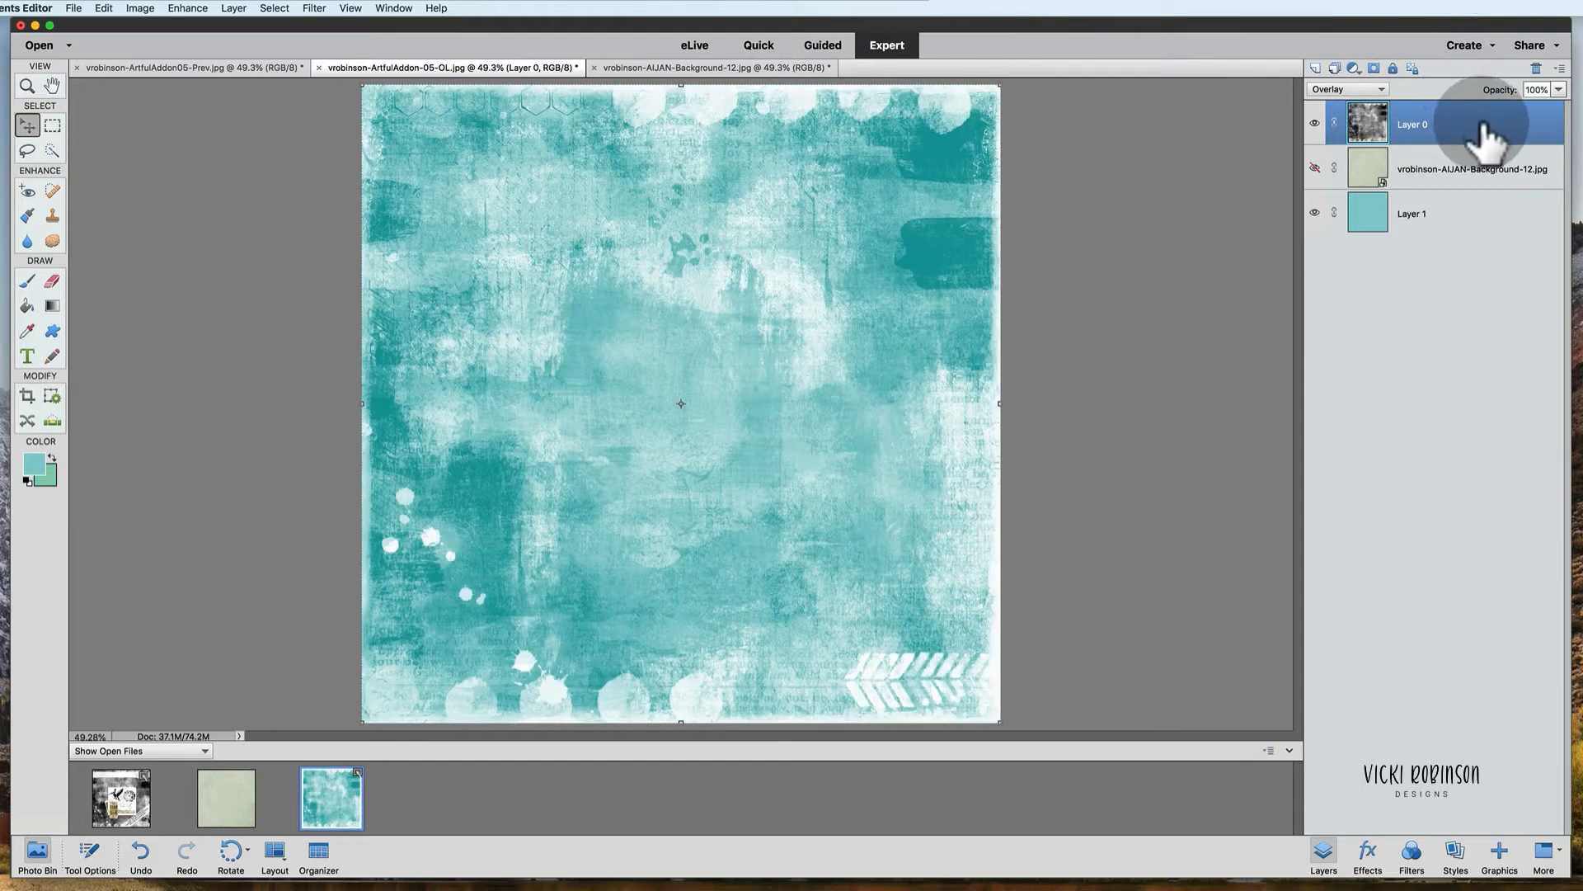
Step: Hide the teal Layer 1 and show the Background-12 paper layer beneath the overlay
{"action": "left_click", "coordinate": [1314, 213]}
{"action": "left_click", "coordinate": [1315, 213]}
{"action": "left_click", "coordinate": [1315, 169]}
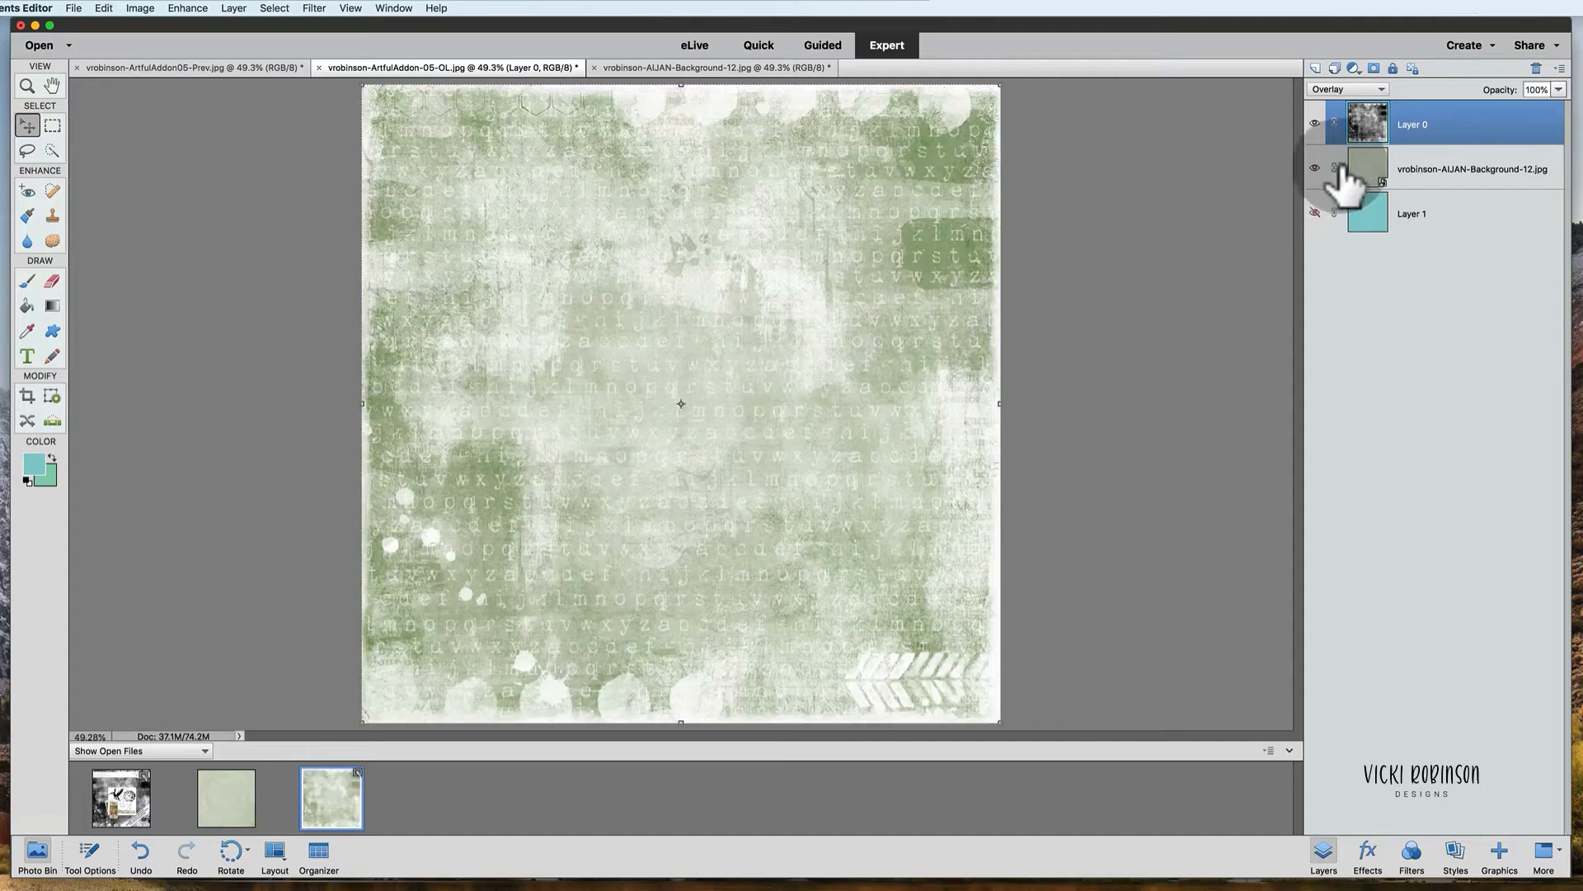
Step: Toggle Layer 0's visibility to compare the paper with and without the overlay
{"action": "left_click", "coordinate": [1316, 124]}
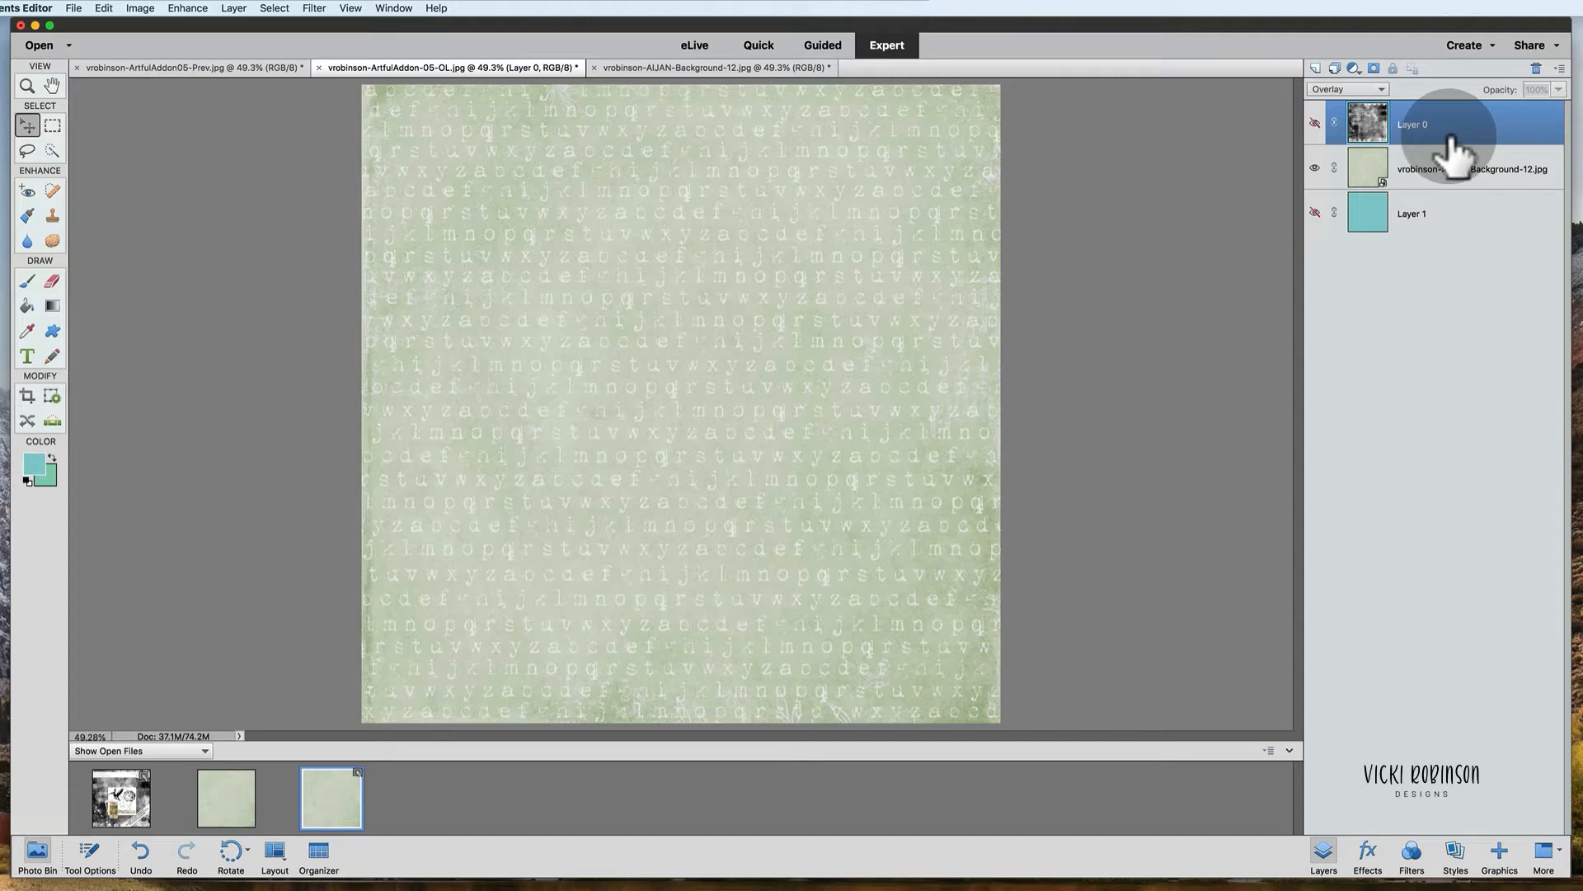
{"action": "left_click", "coordinate": [1316, 123]}
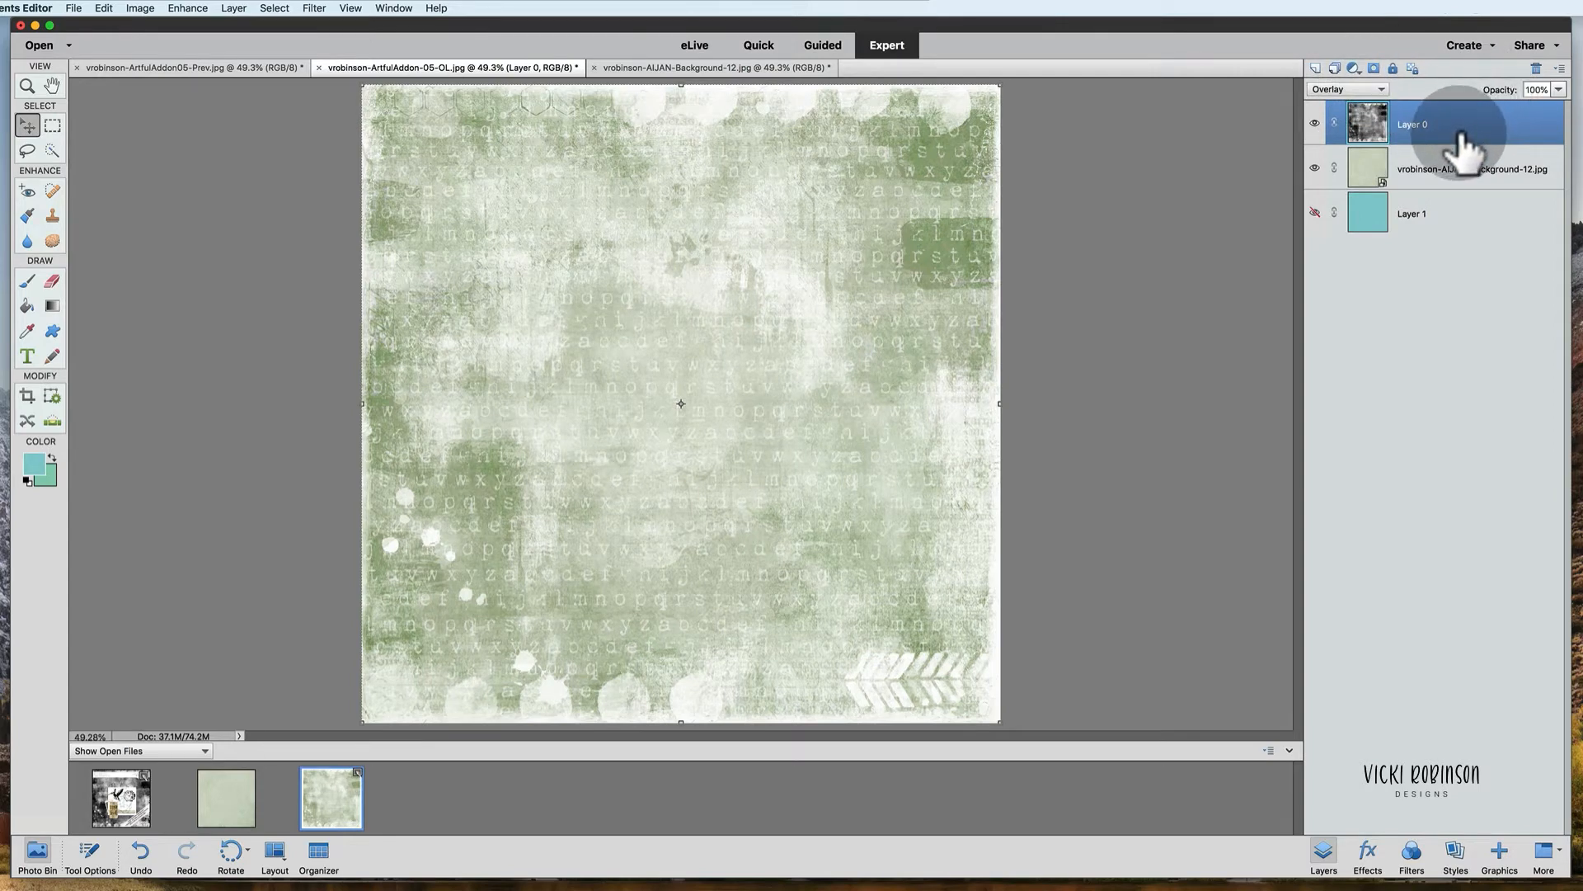
{"action": "mouse_move", "coordinate": [1505, 90]}
{"action": "left_mouse_down"}
{"action": "mouse_move", "coordinate": [1484, 90]}
{"action": "mouse_move", "coordinate": [1534, 83]}
{"action": "left_mouse_up"}
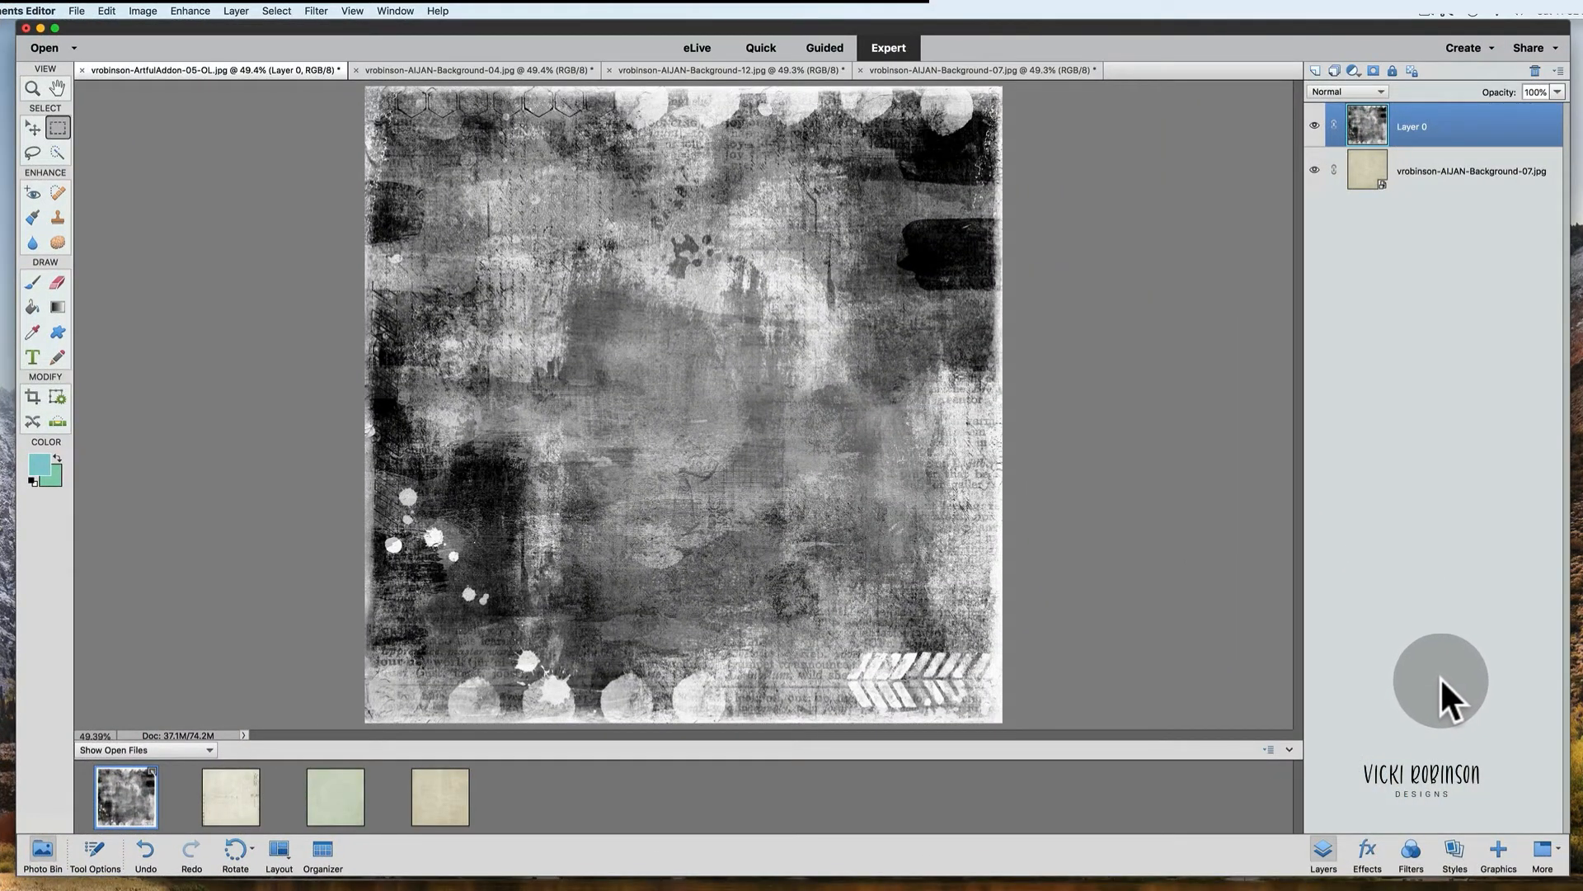
Step: In the Background-07 document, toggle Layer 0's visibility to inspect the paper underneath, then reselect Layer 0
{"action": "left_click", "coordinate": [1315, 126]}
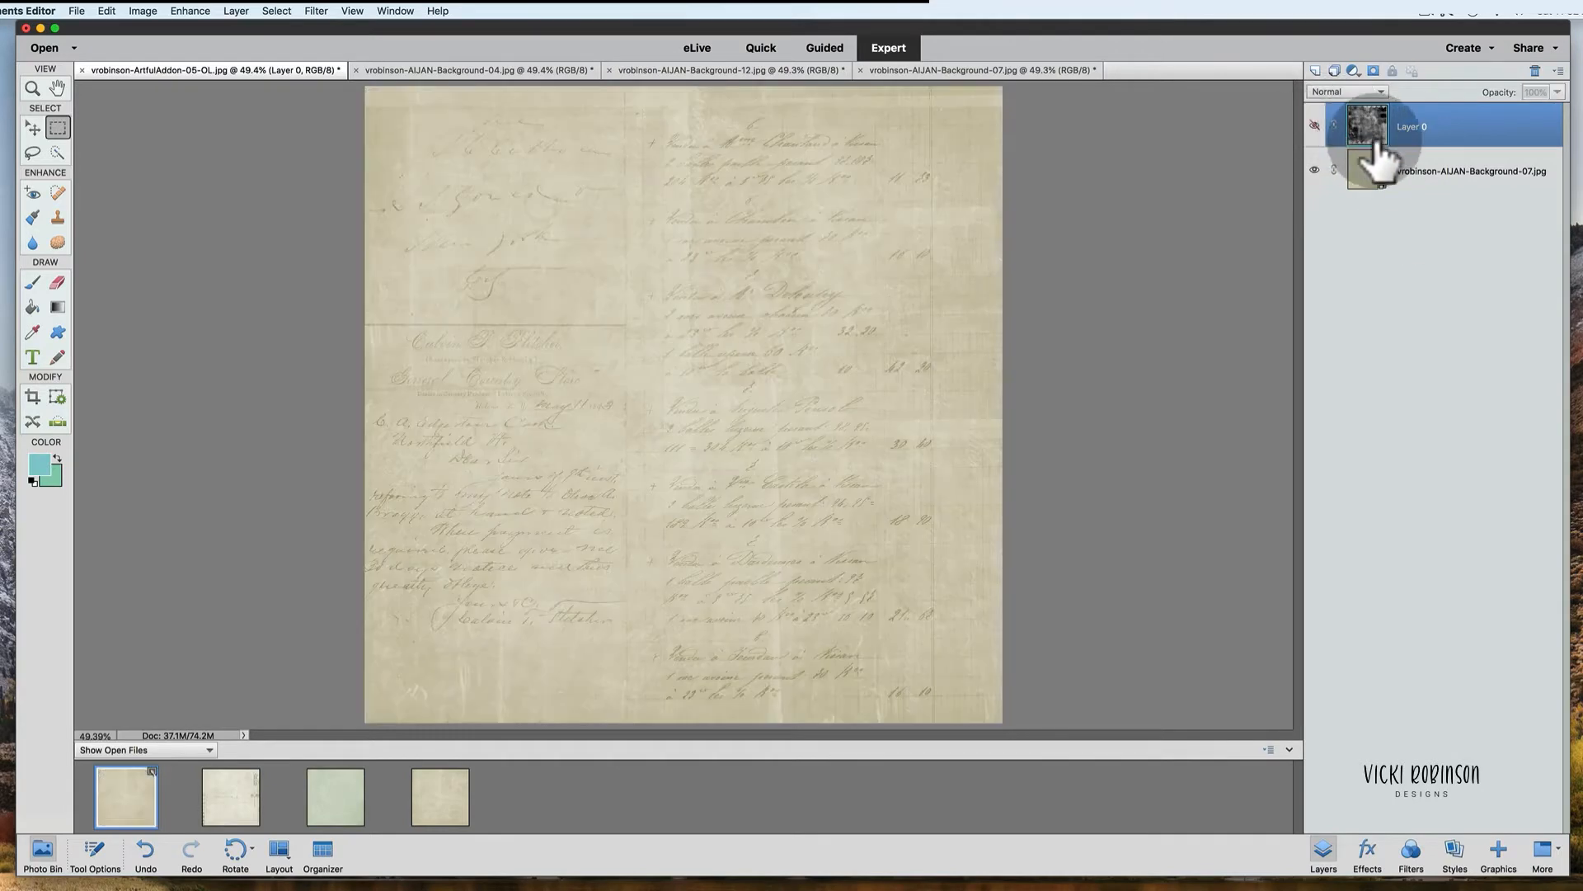
{"action": "left_click", "coordinate": [1374, 168]}
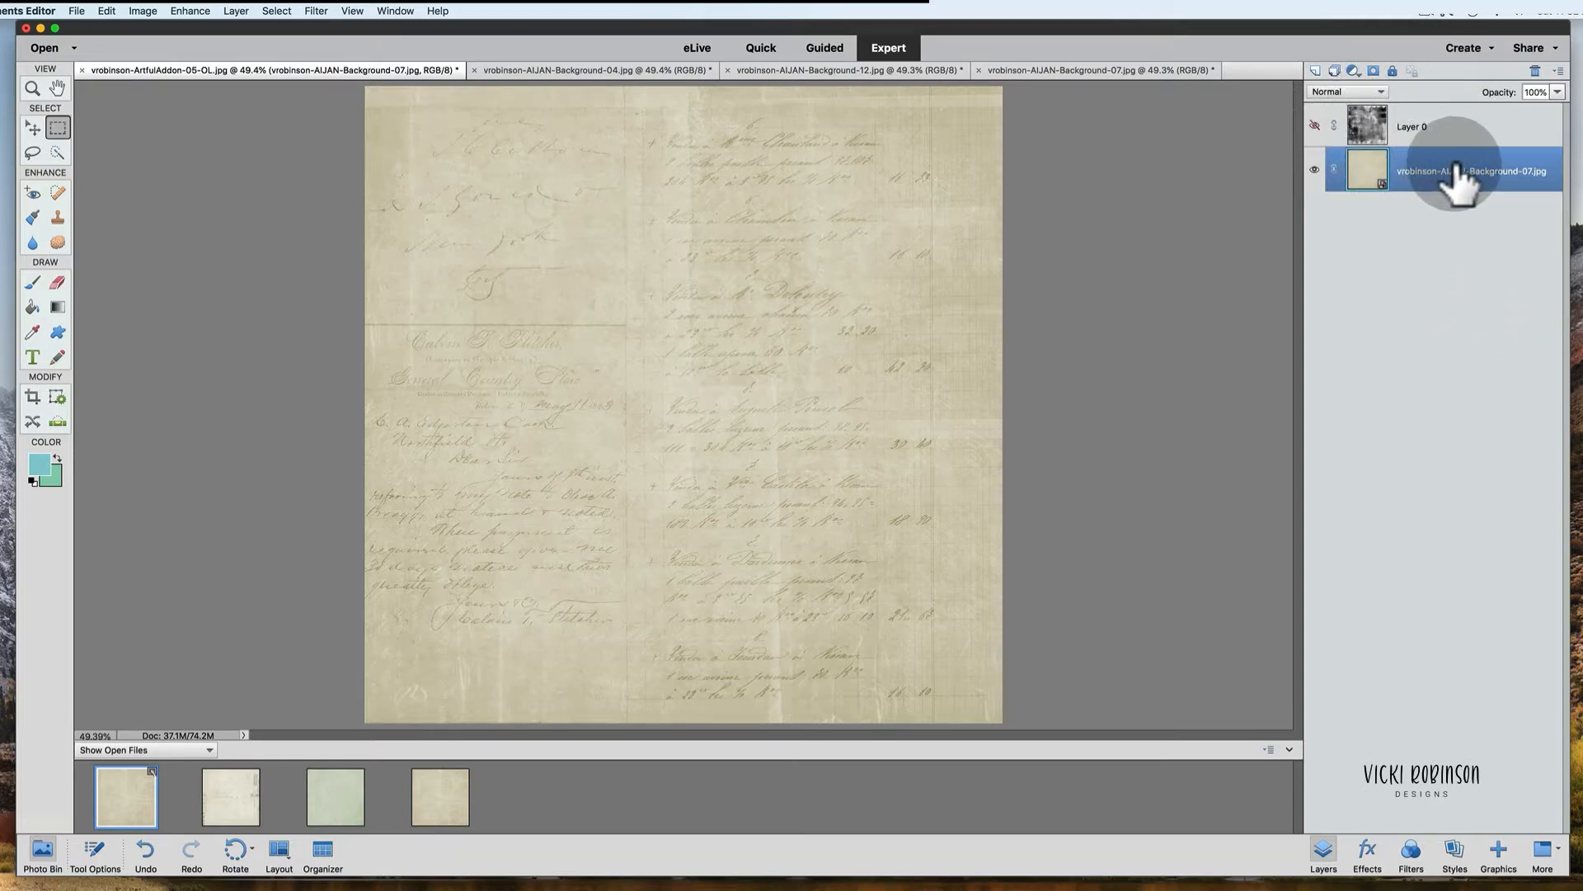
{"action": "left_click", "coordinate": [1315, 125]}
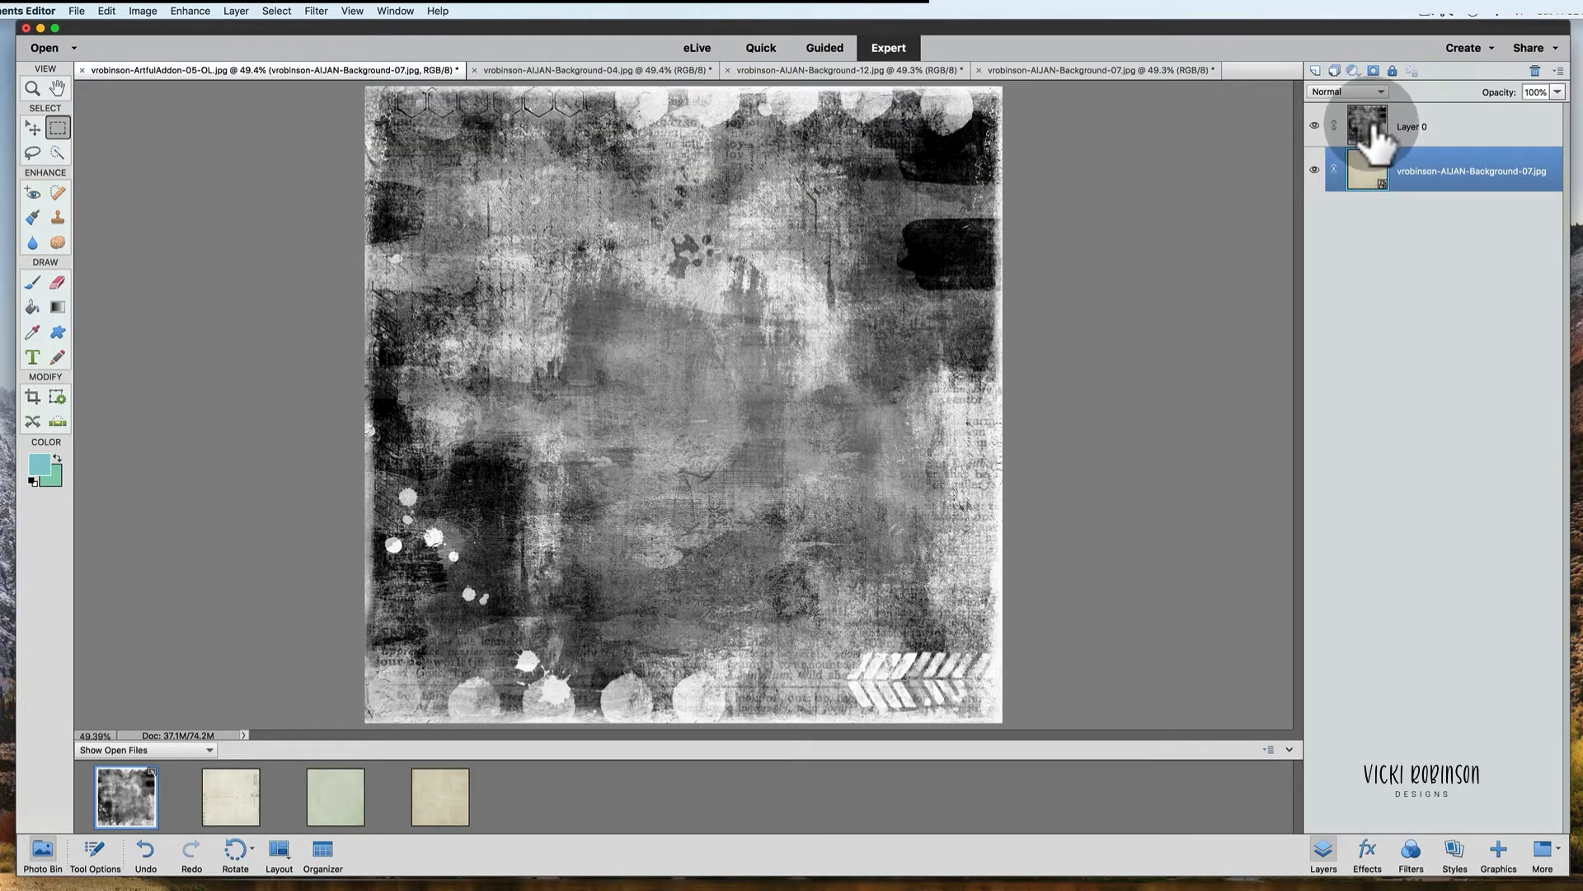
{"action": "left_click", "coordinate": [1370, 132]}
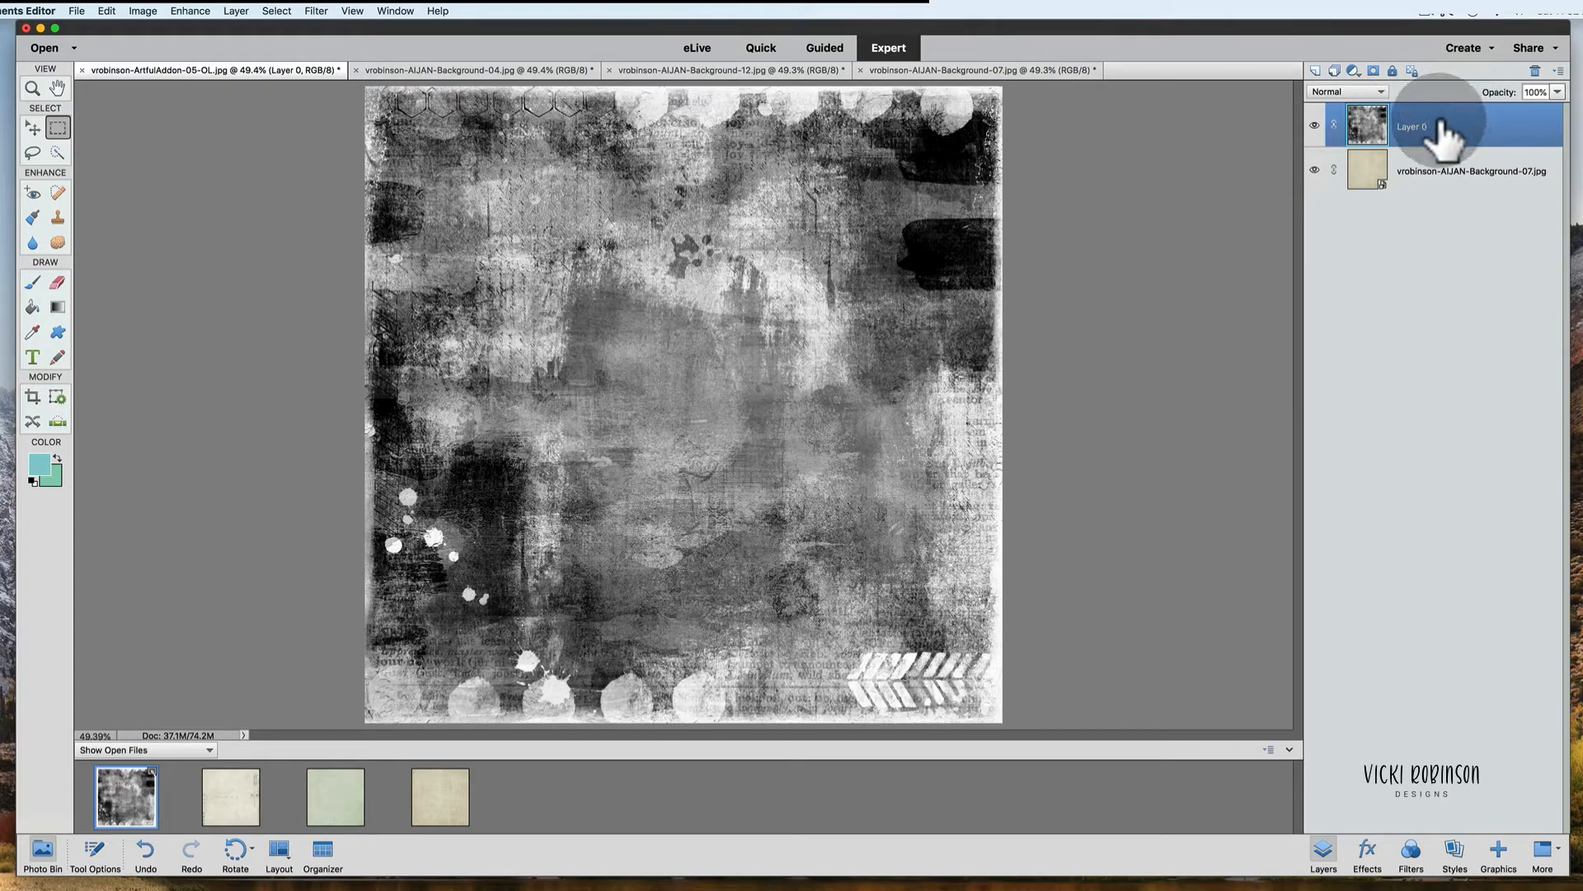
Step: Set Layer 0 to the Overlay blend mode at 65% opacity
{"action": "key", "text": "v"}
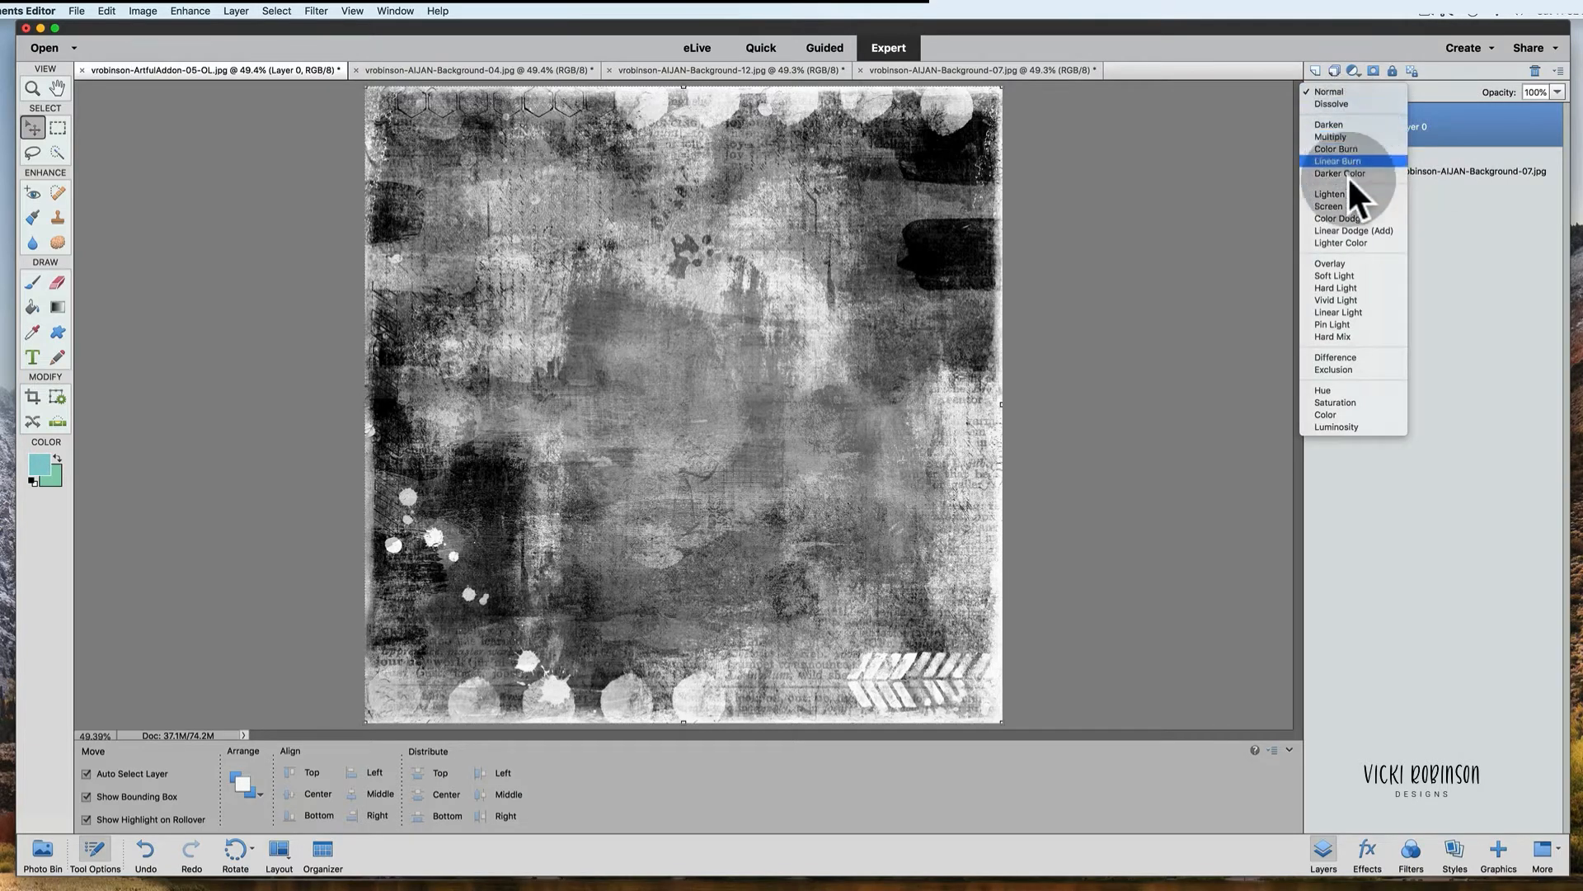
{"action": "left_click", "coordinate": [1349, 262]}
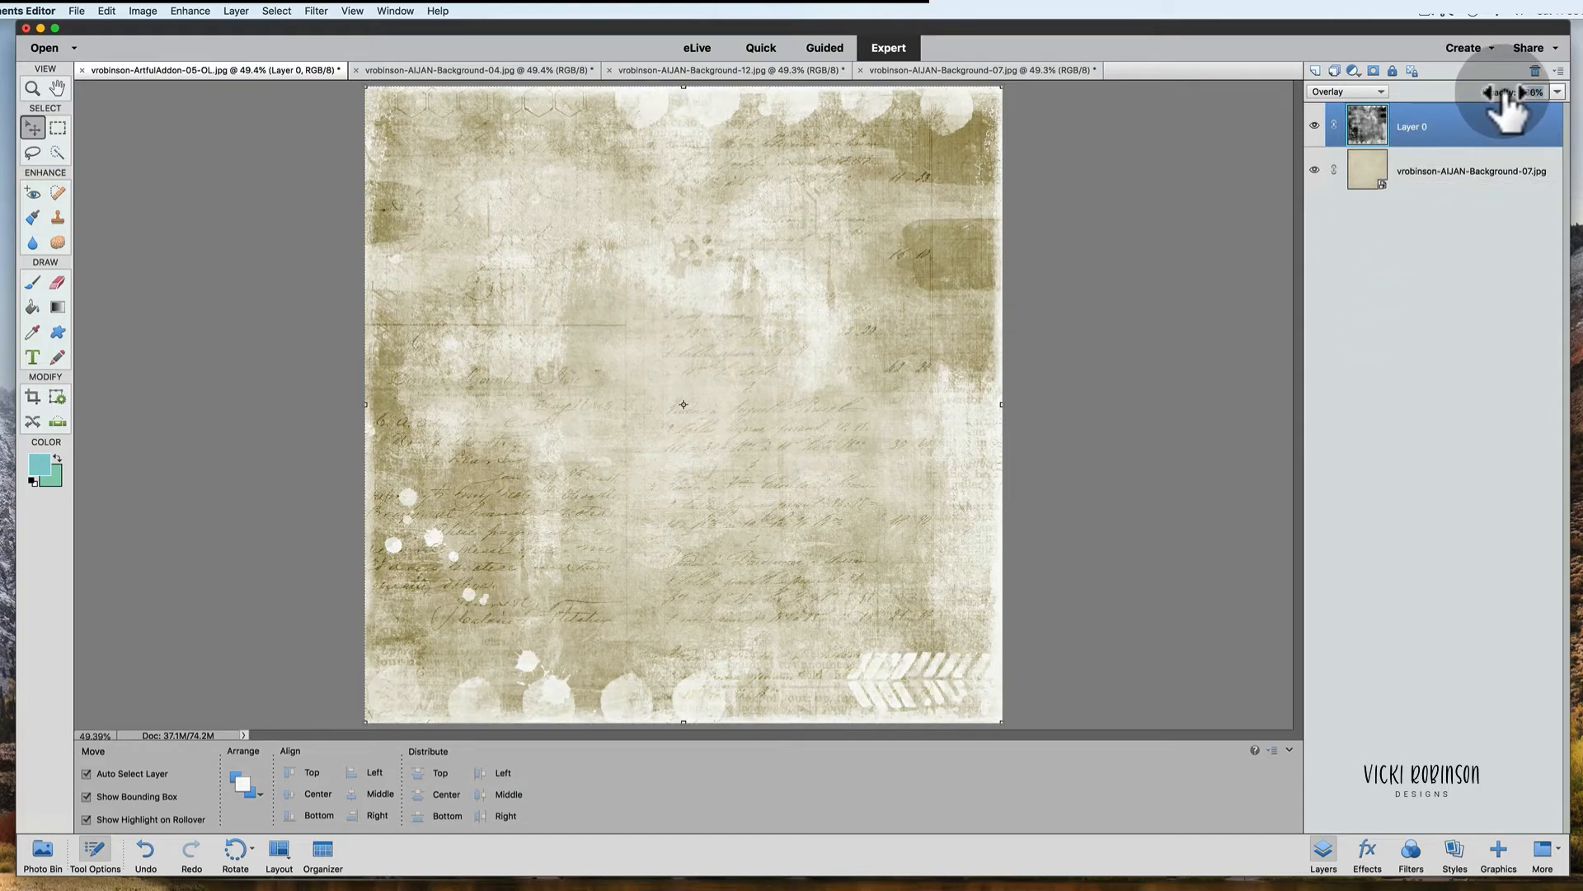
{"action": "left_click_drag", "start_coordinate": [1512, 92], "coordinate": [1506, 94]}
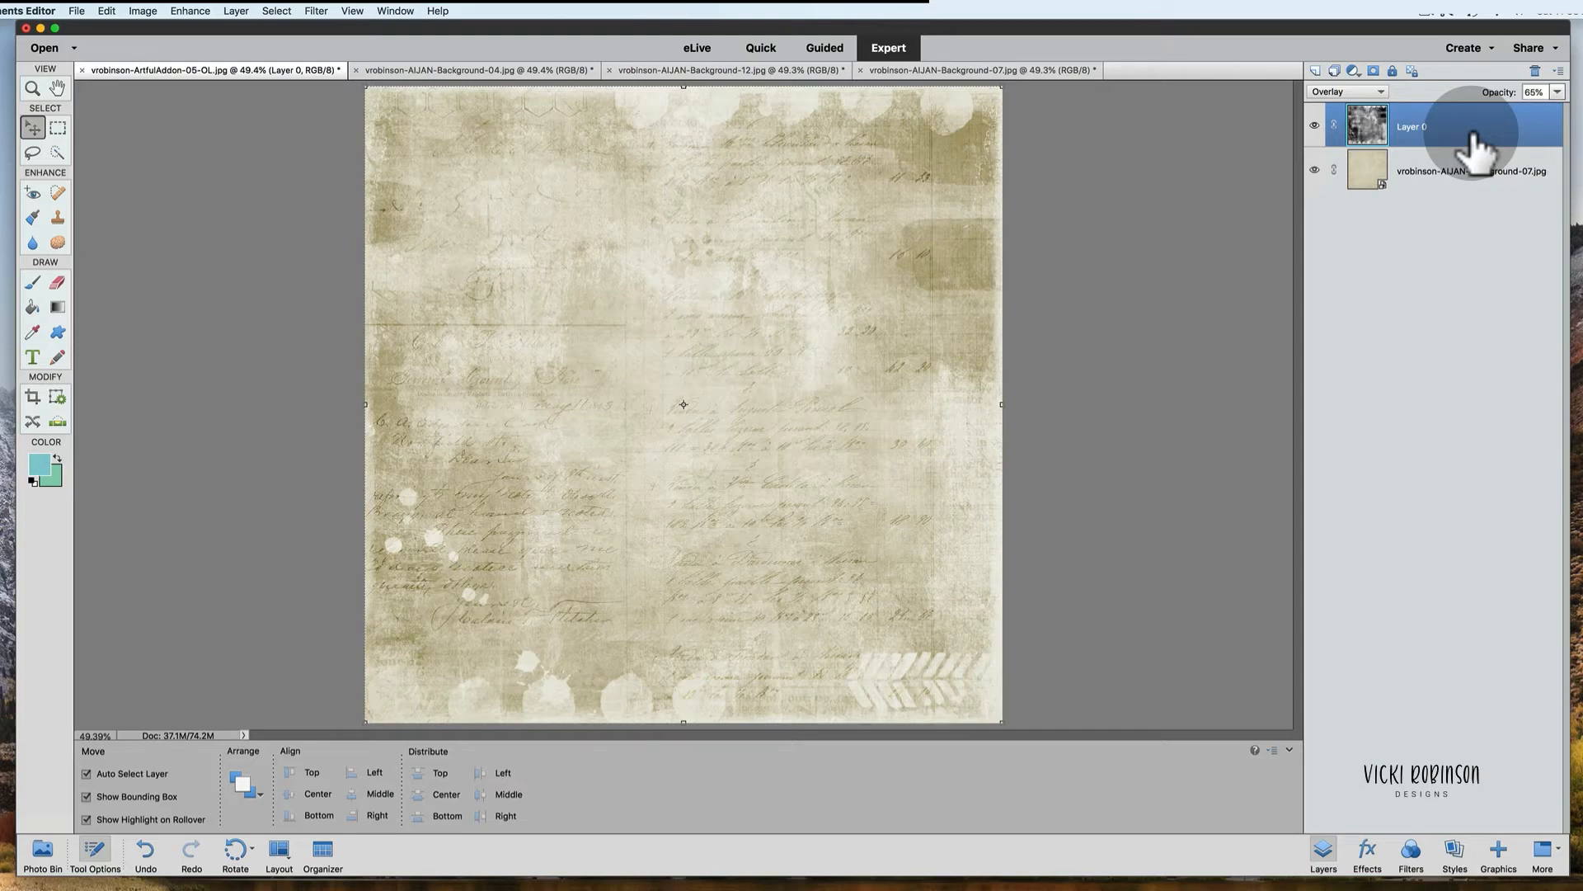
Step: Add a Gradient Fill adjustment layer using the Foreground to Background preset, Linear style at 90°
{"action": "left_click", "coordinate": [1354, 72]}
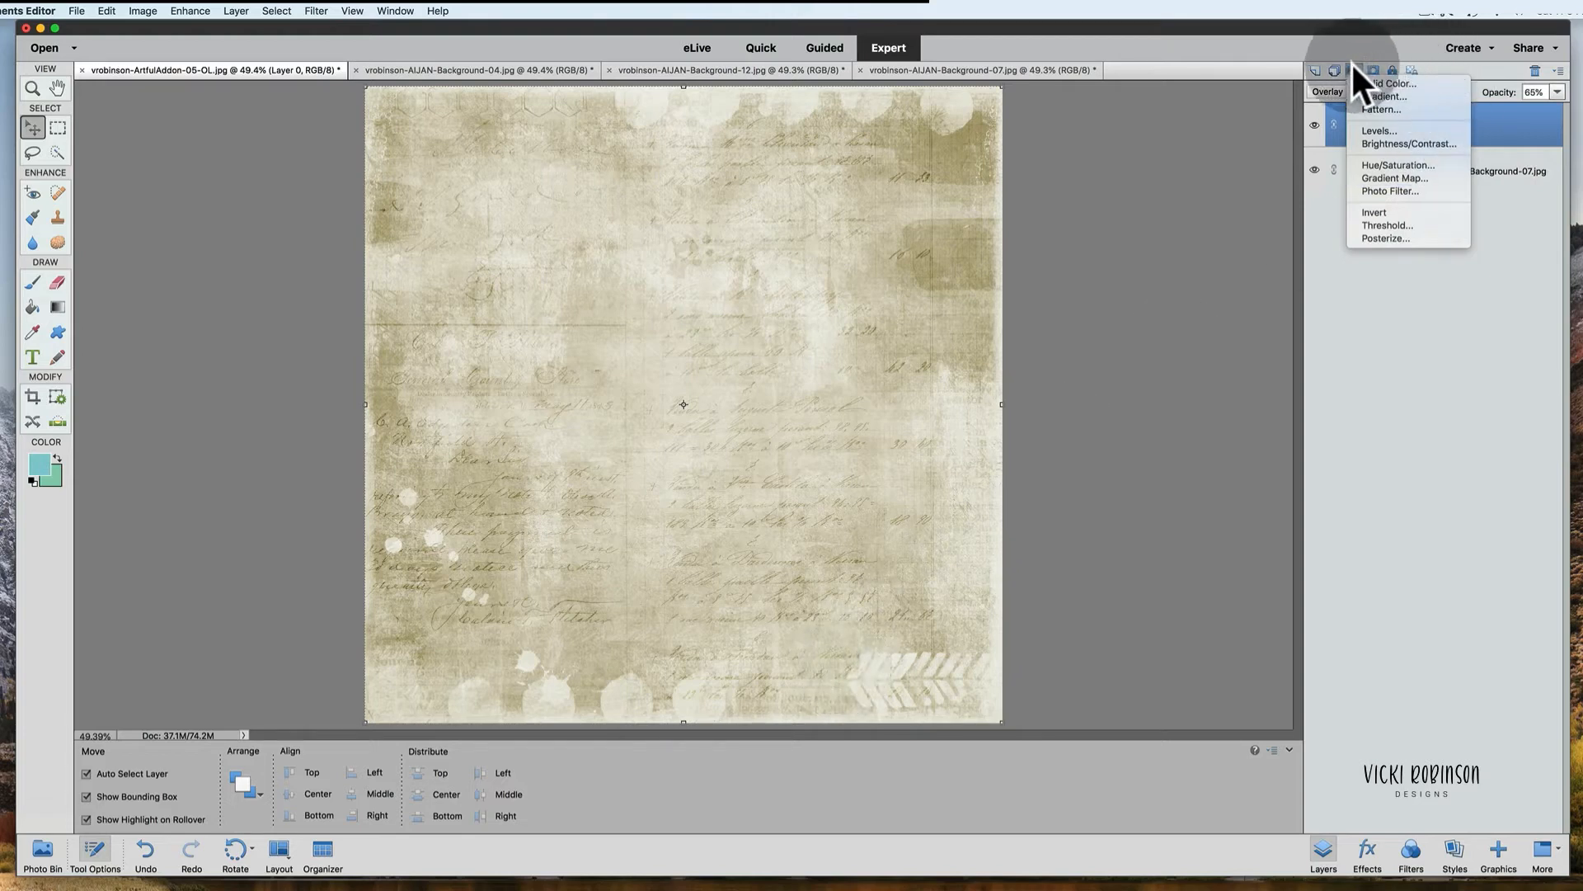
{"action": "left_click", "coordinate": [1506, 110]}
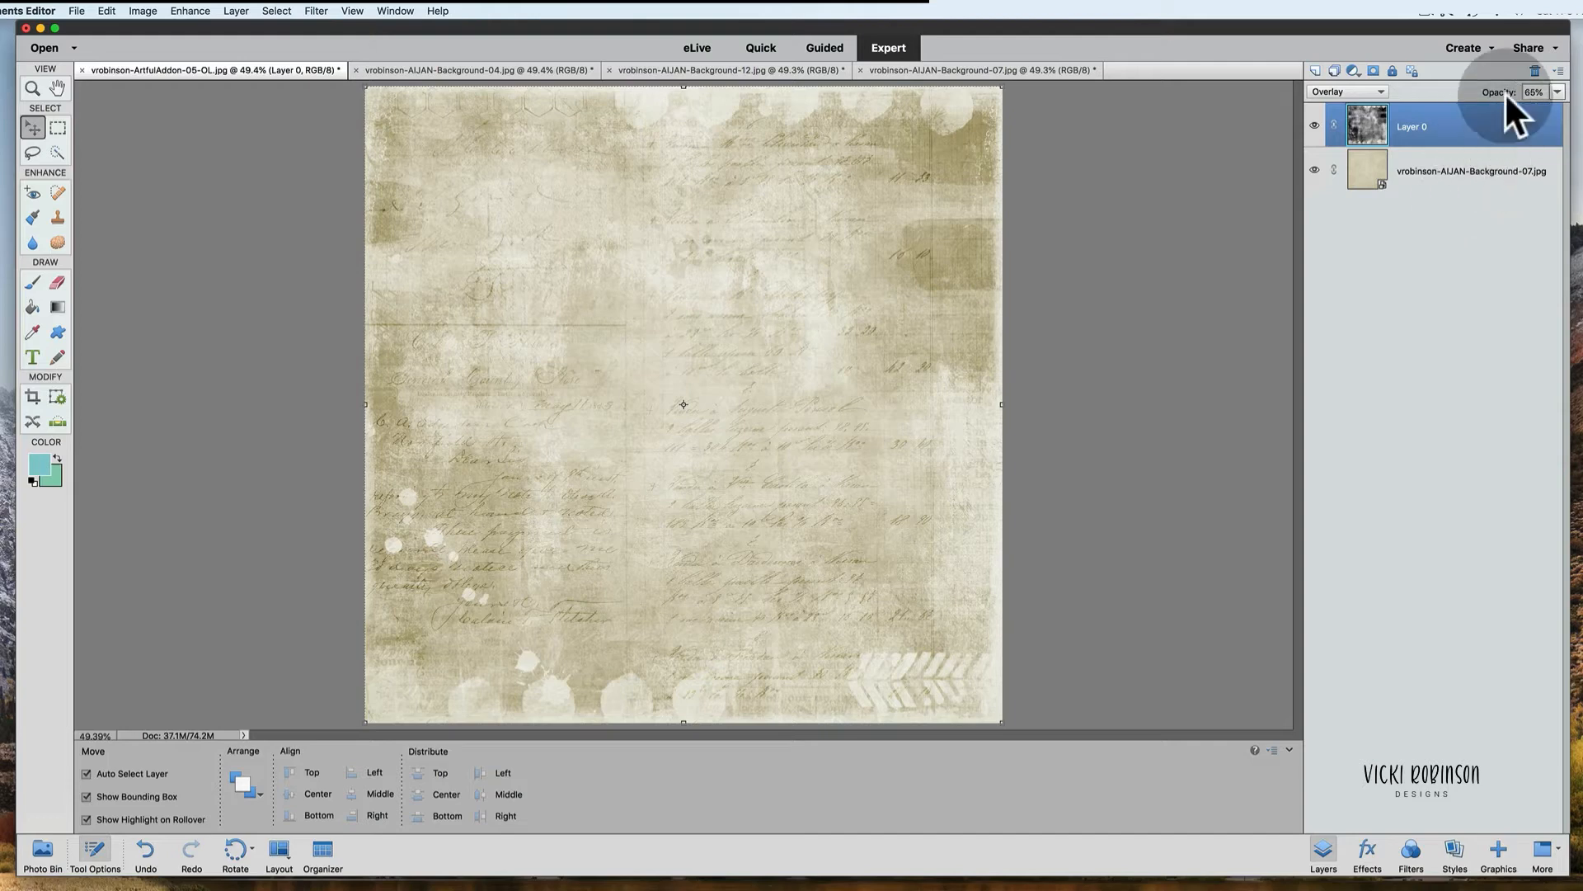
{"action": "left_click", "coordinate": [1355, 71]}
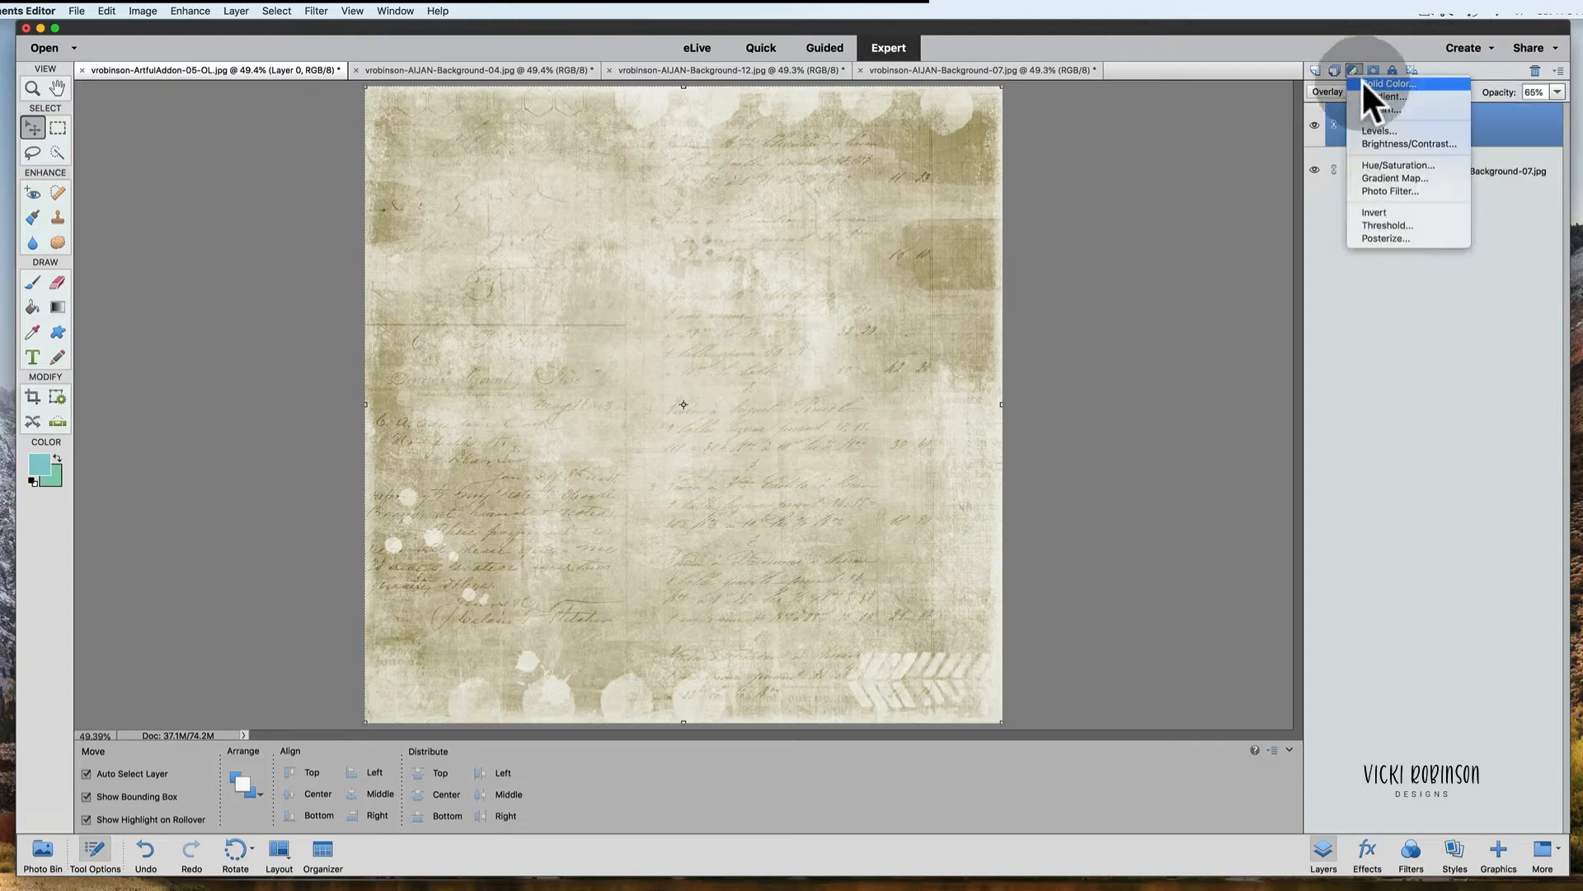
{"action": "left_click", "coordinate": [1371, 94]}
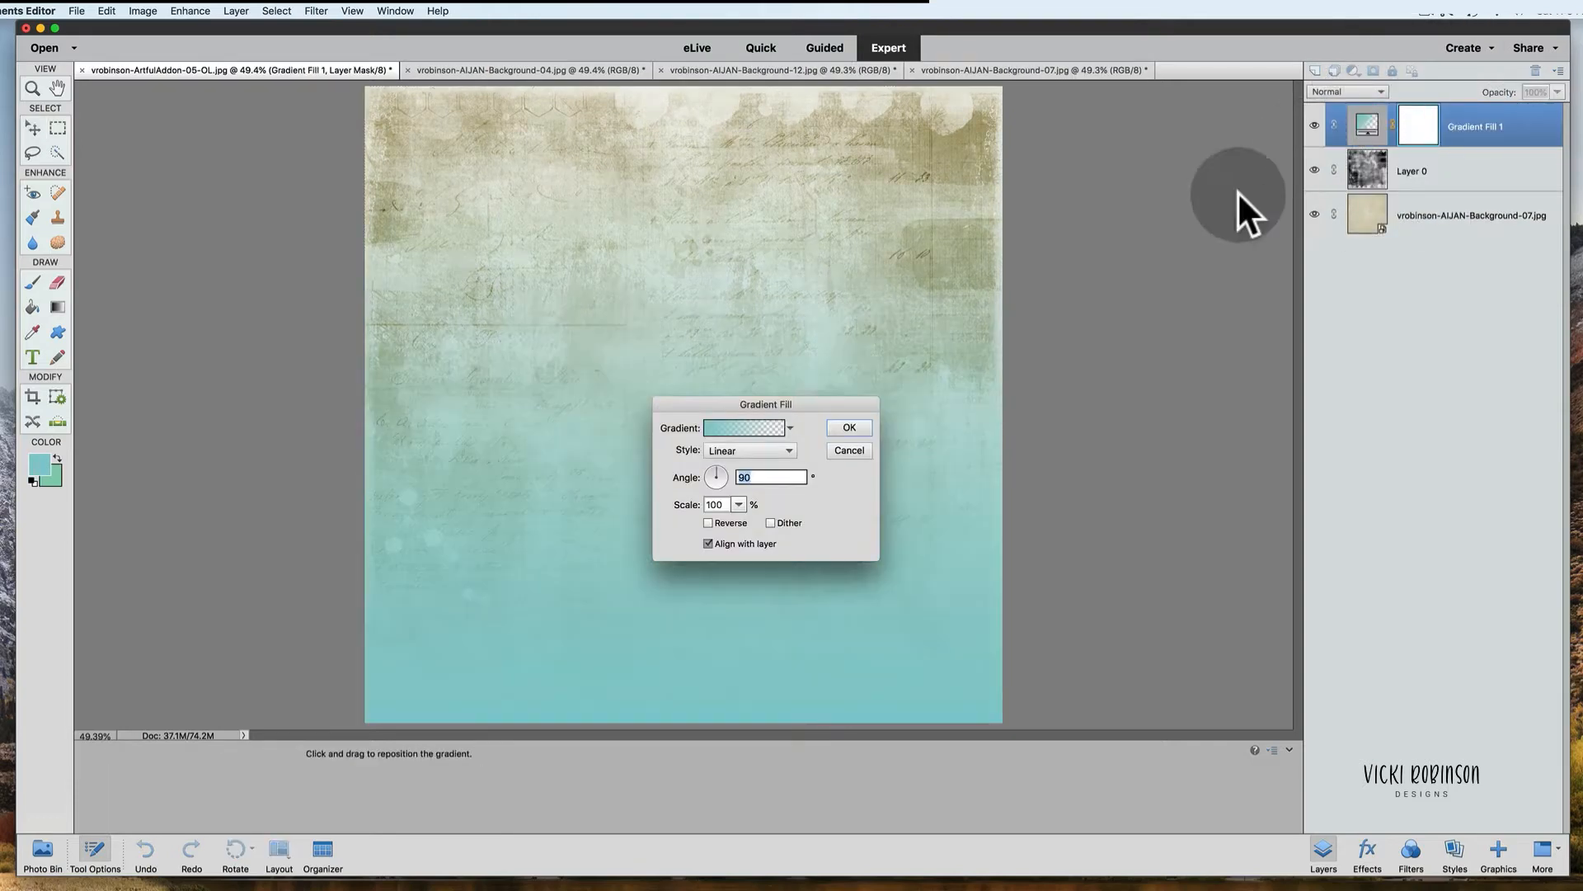
{"action": "left_click_drag", "start_coordinate": [851, 405], "coordinate": [984, 313]}
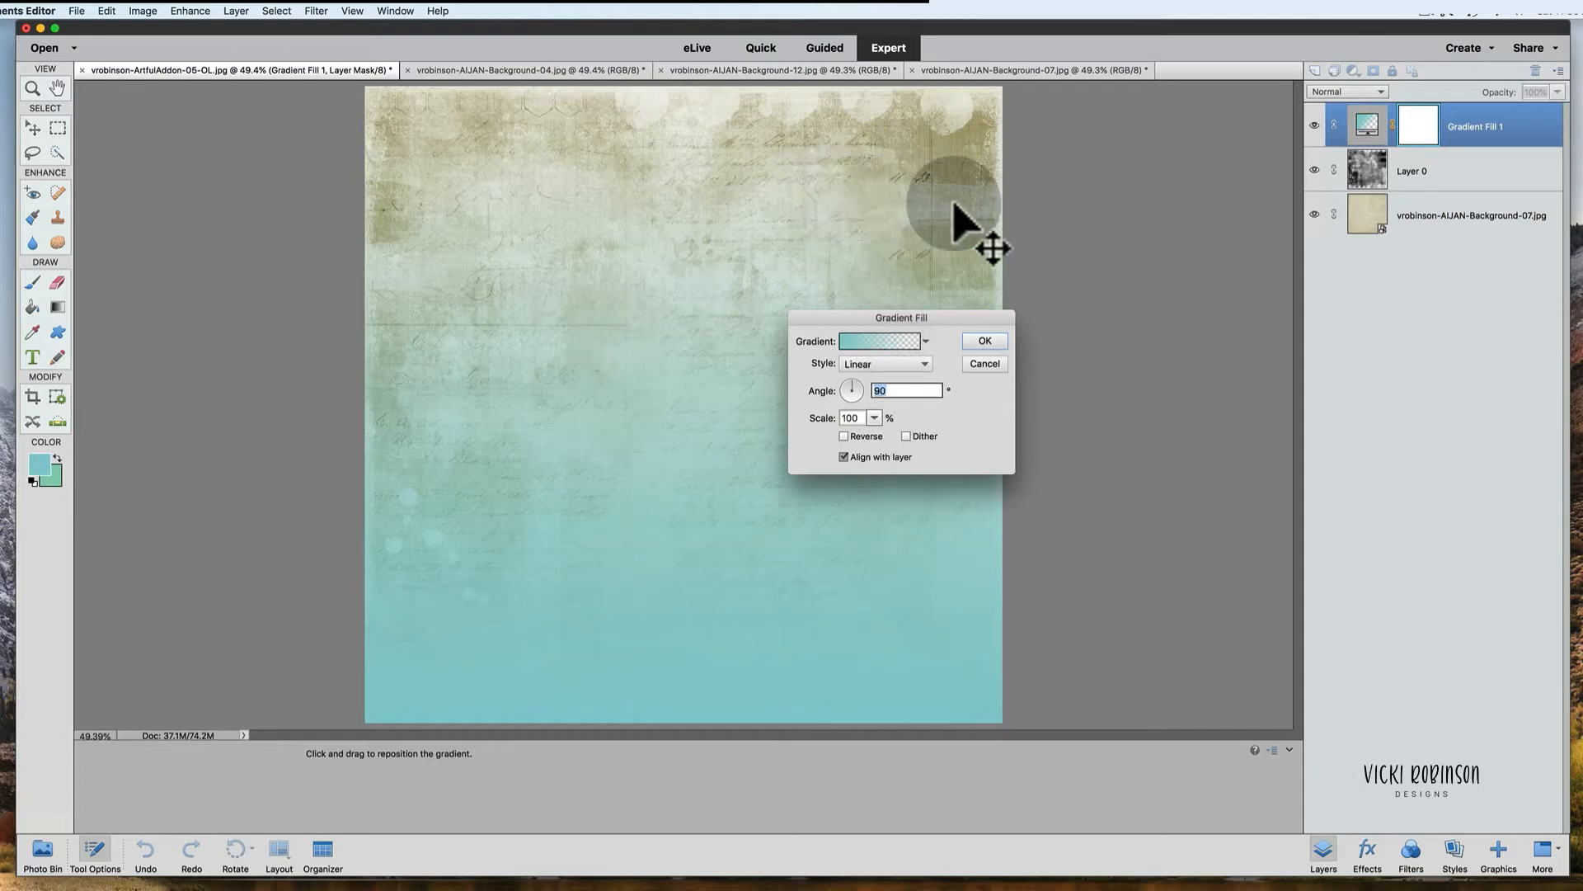
{"action": "left_click", "coordinate": [873, 340]}
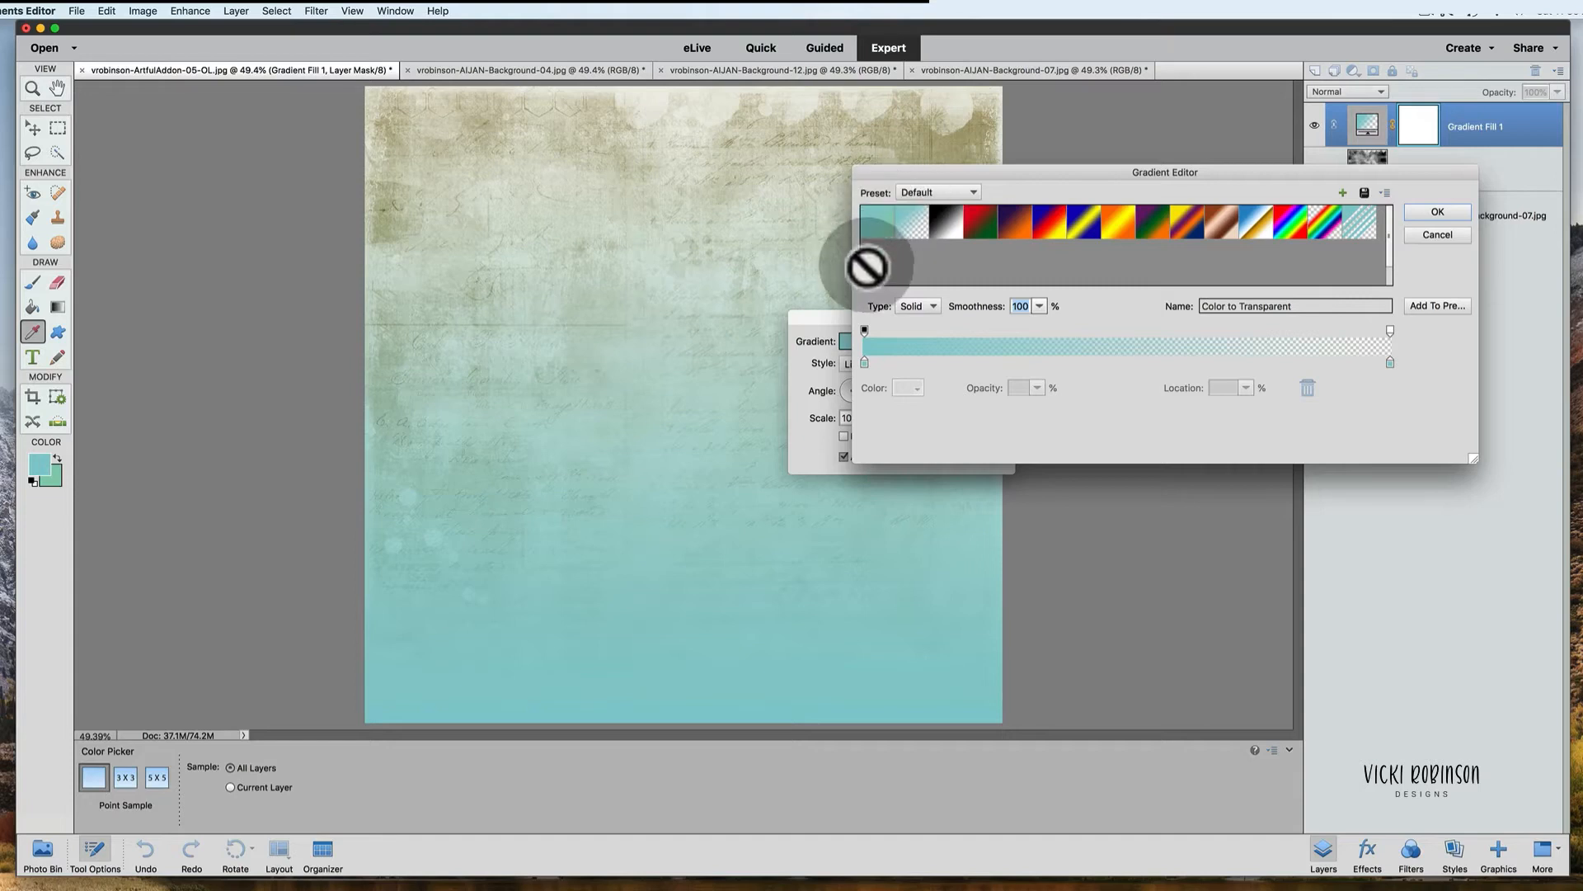
{"action": "left_click", "coordinate": [875, 222]}
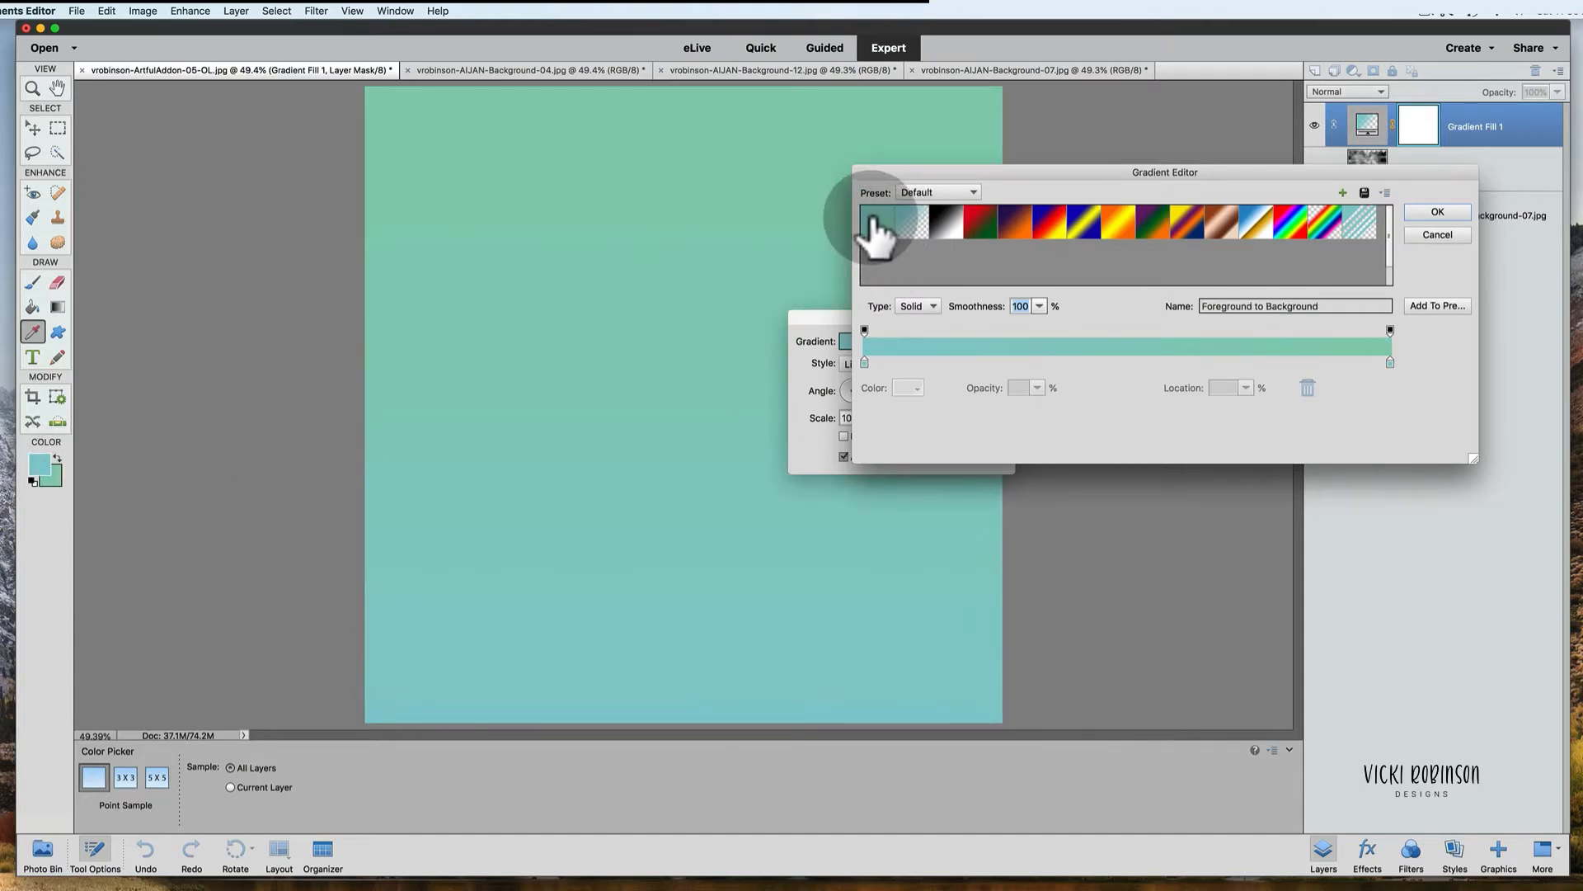
{"action": "left_click_drag", "start_coordinate": [1105, 171], "coordinate": [1247, 238]}
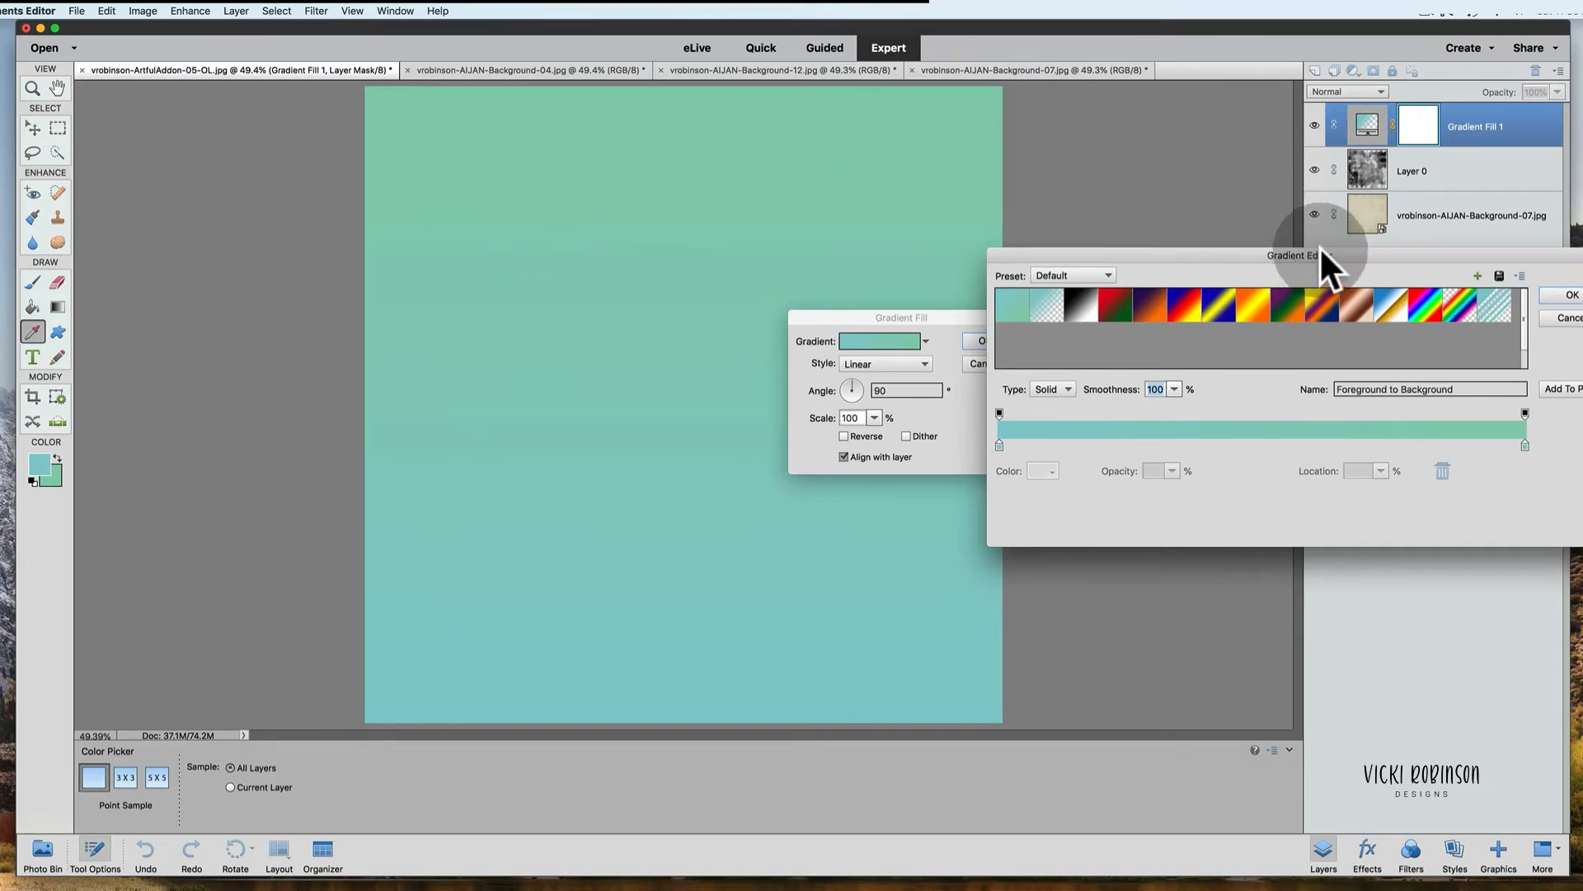
{"action": "left_click_drag", "start_coordinate": [1323, 252], "coordinate": [1142, 189]}
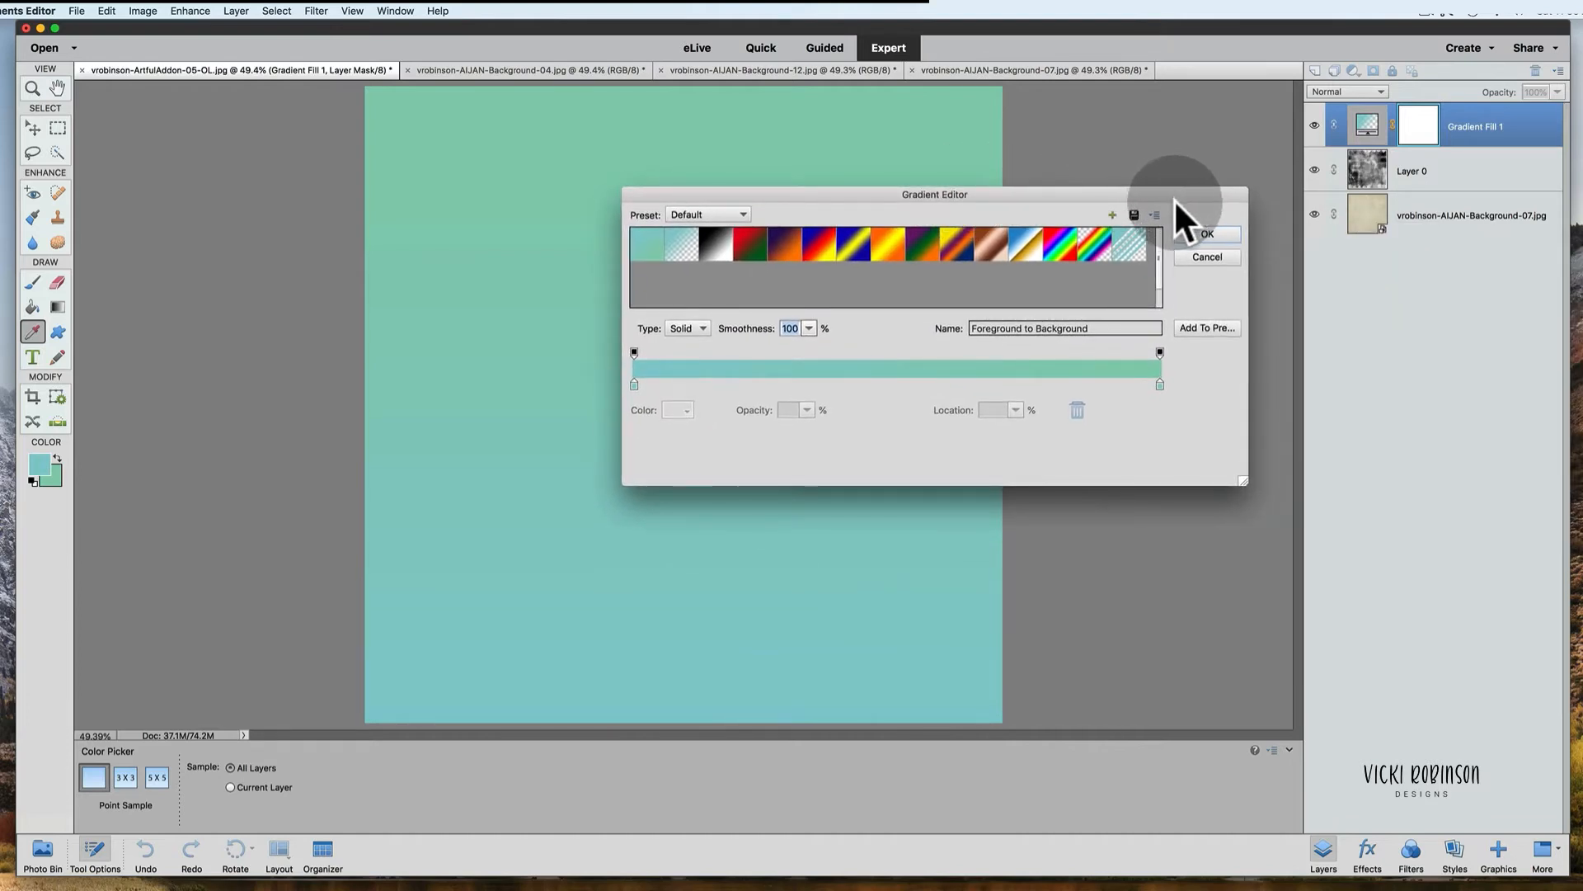
{"action": "left_click", "coordinate": [1207, 232]}
{"action": "left_click", "coordinate": [986, 341]}
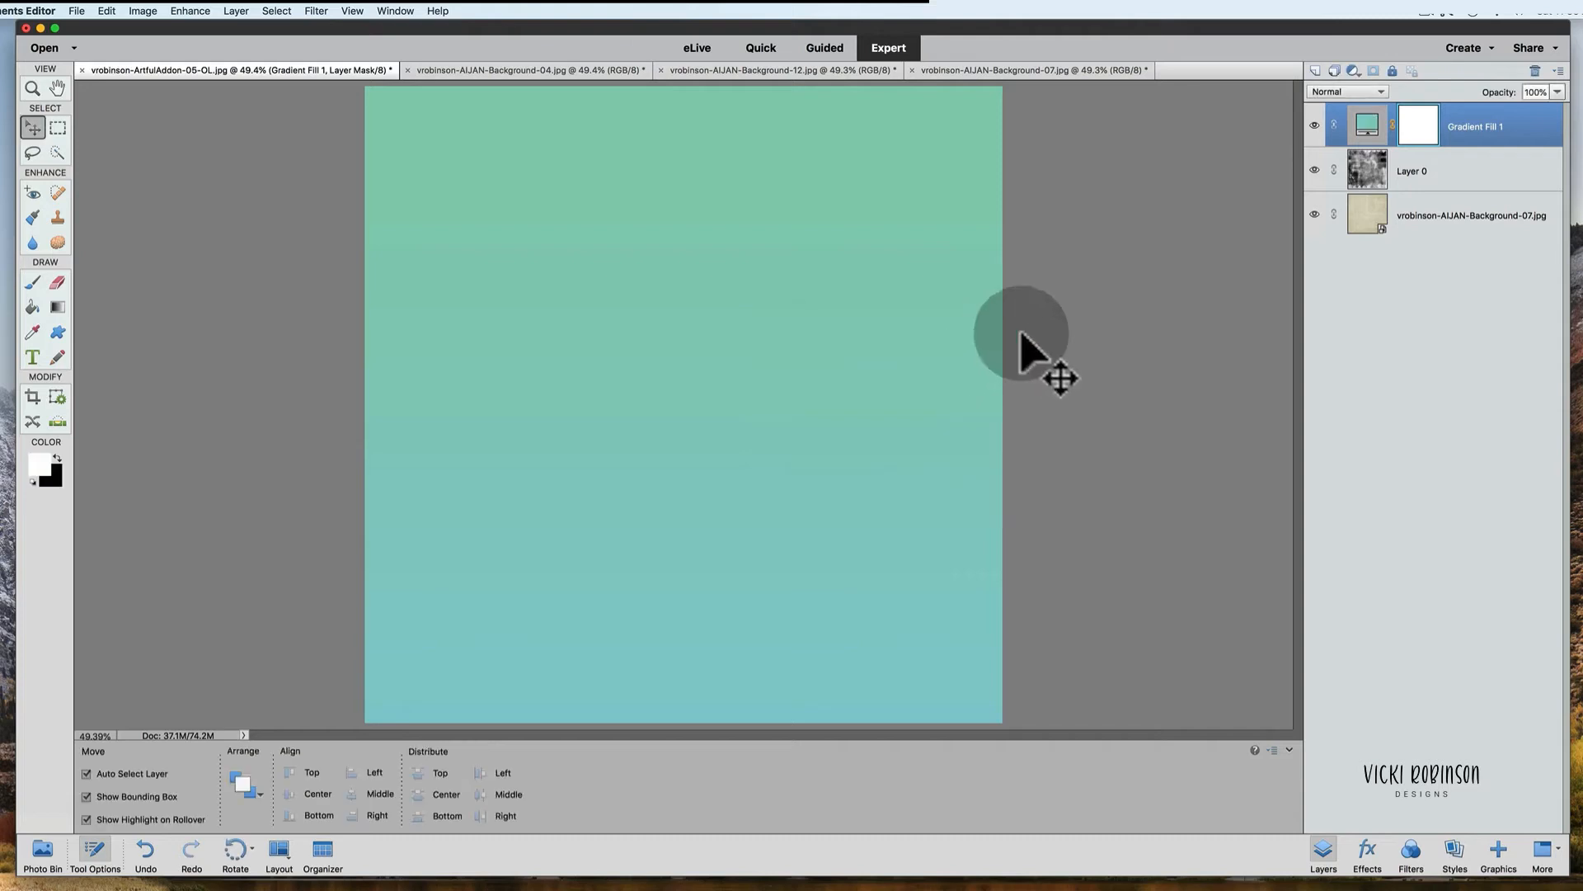
Step: Set the Gradient Fill 1 layer's blend mode to Overlay
{"action": "left_click", "coordinate": [1378, 87]}
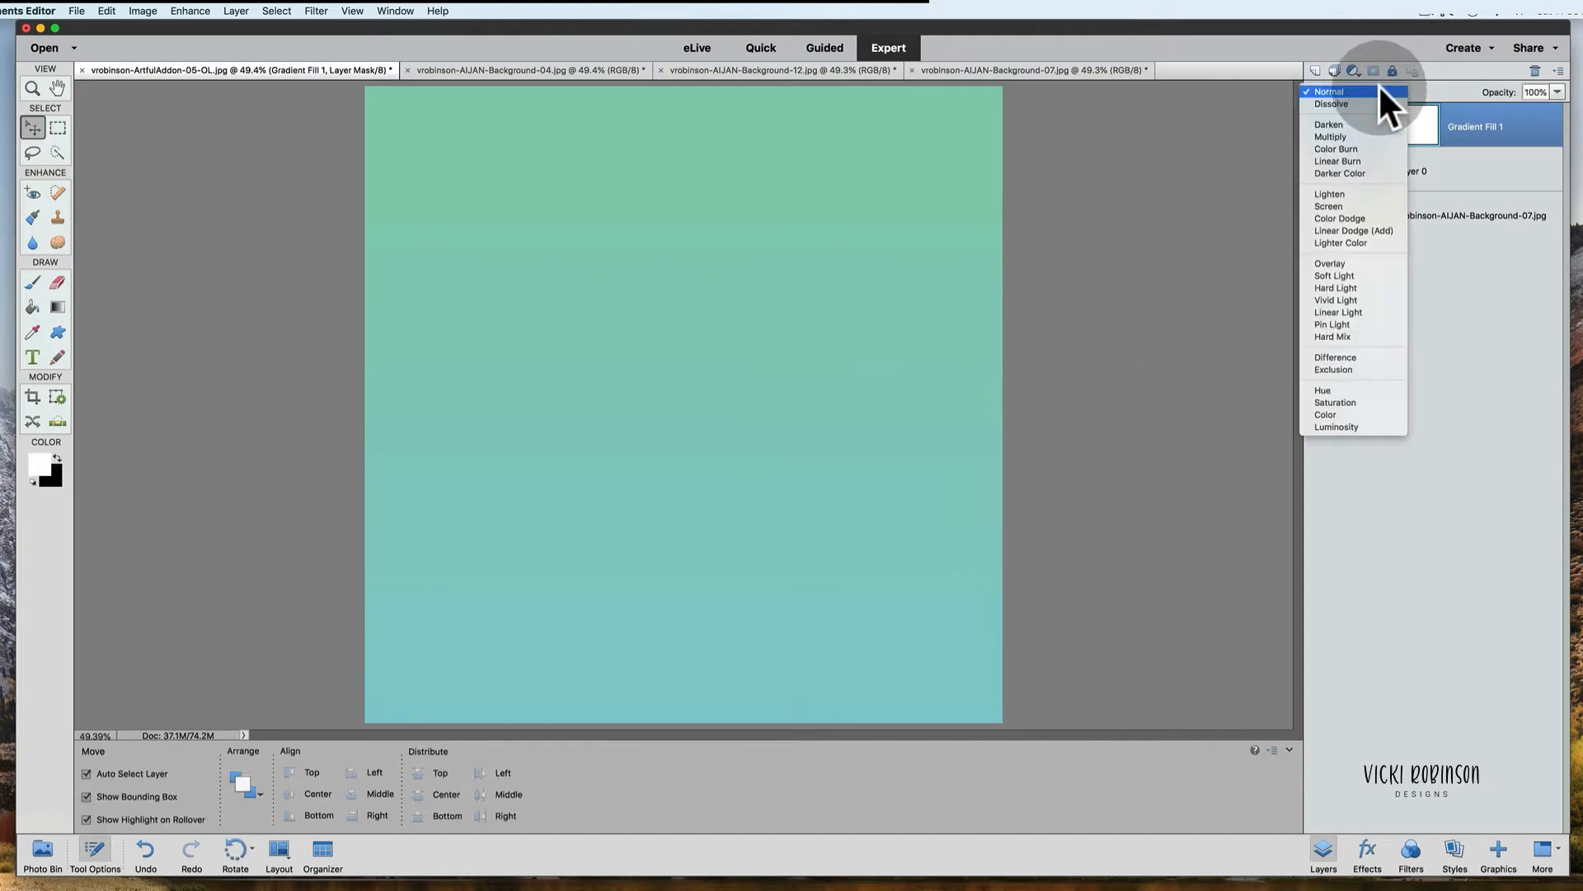
{"action": "left_click", "coordinate": [1470, 112]}
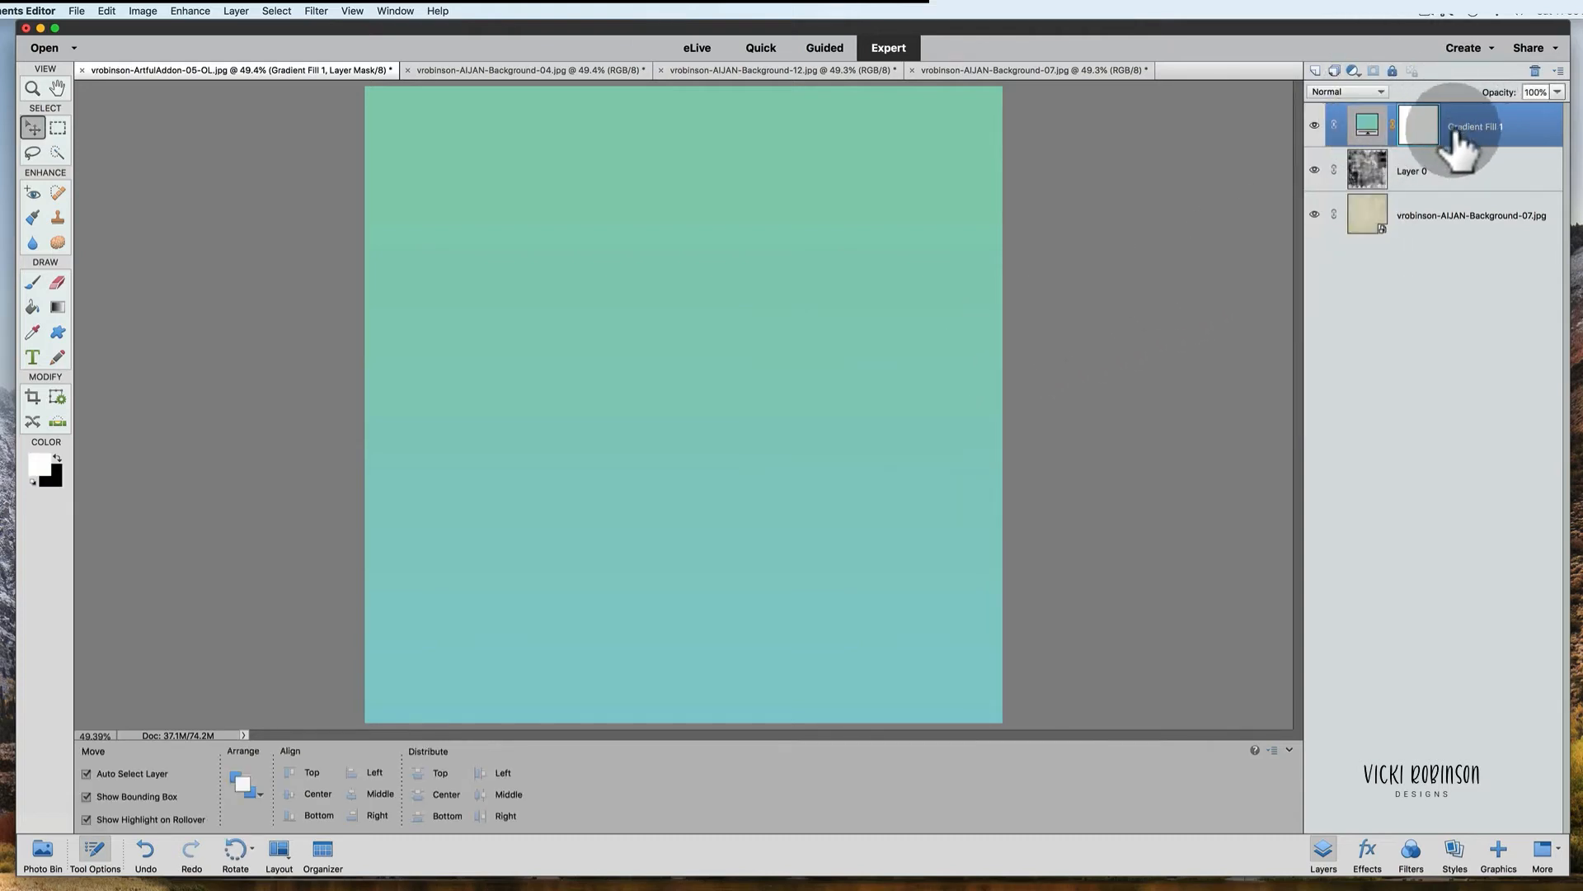
{"action": "left_click", "coordinate": [1382, 89]}
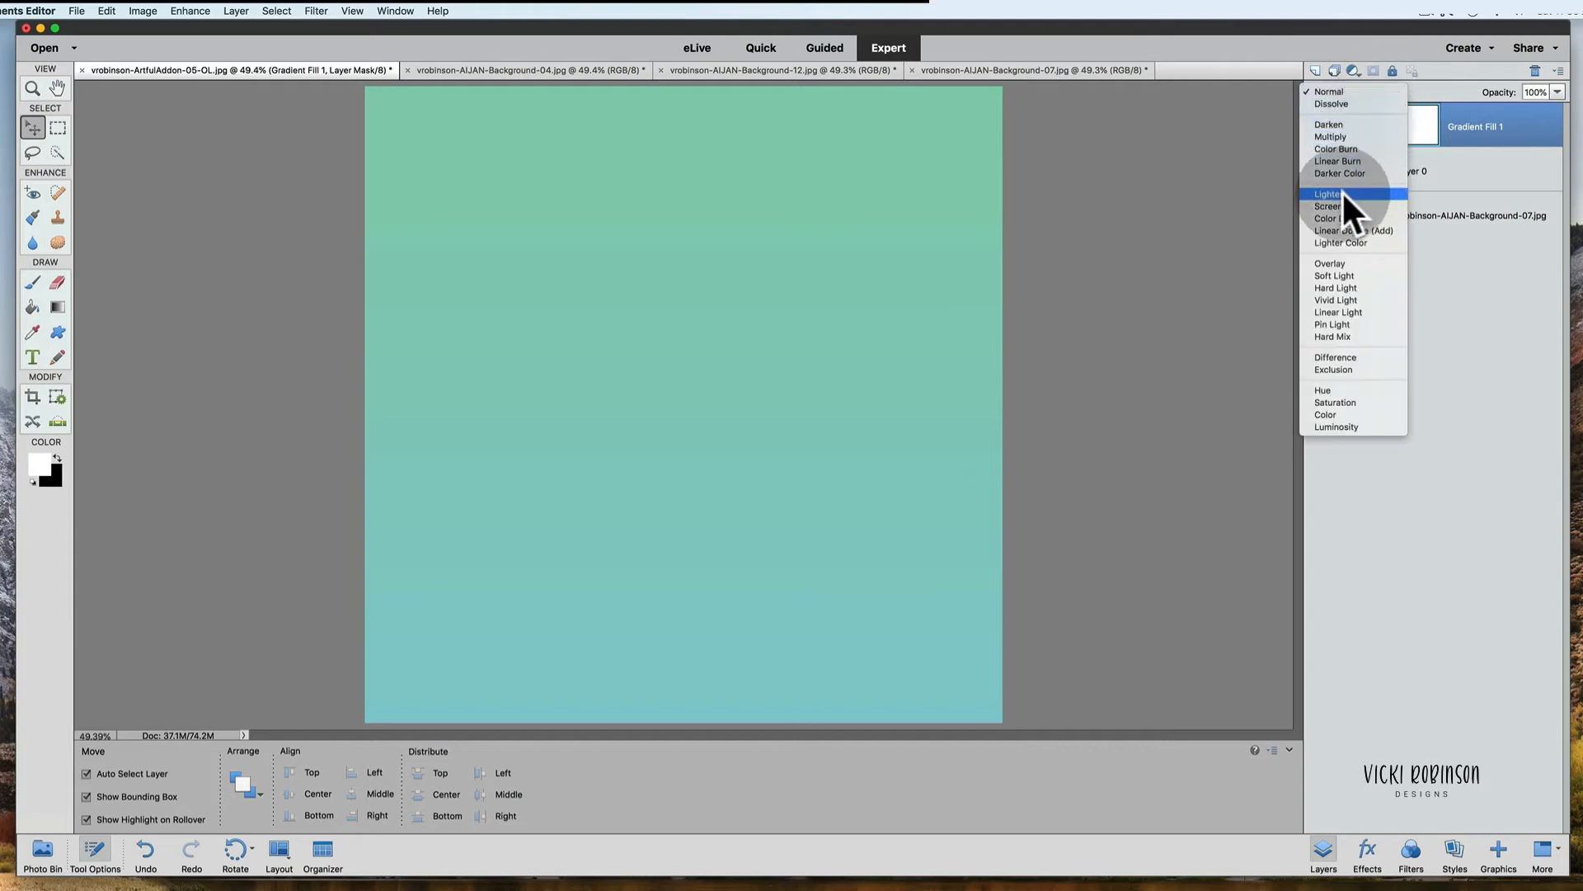
{"action": "left_click", "coordinate": [1339, 262]}
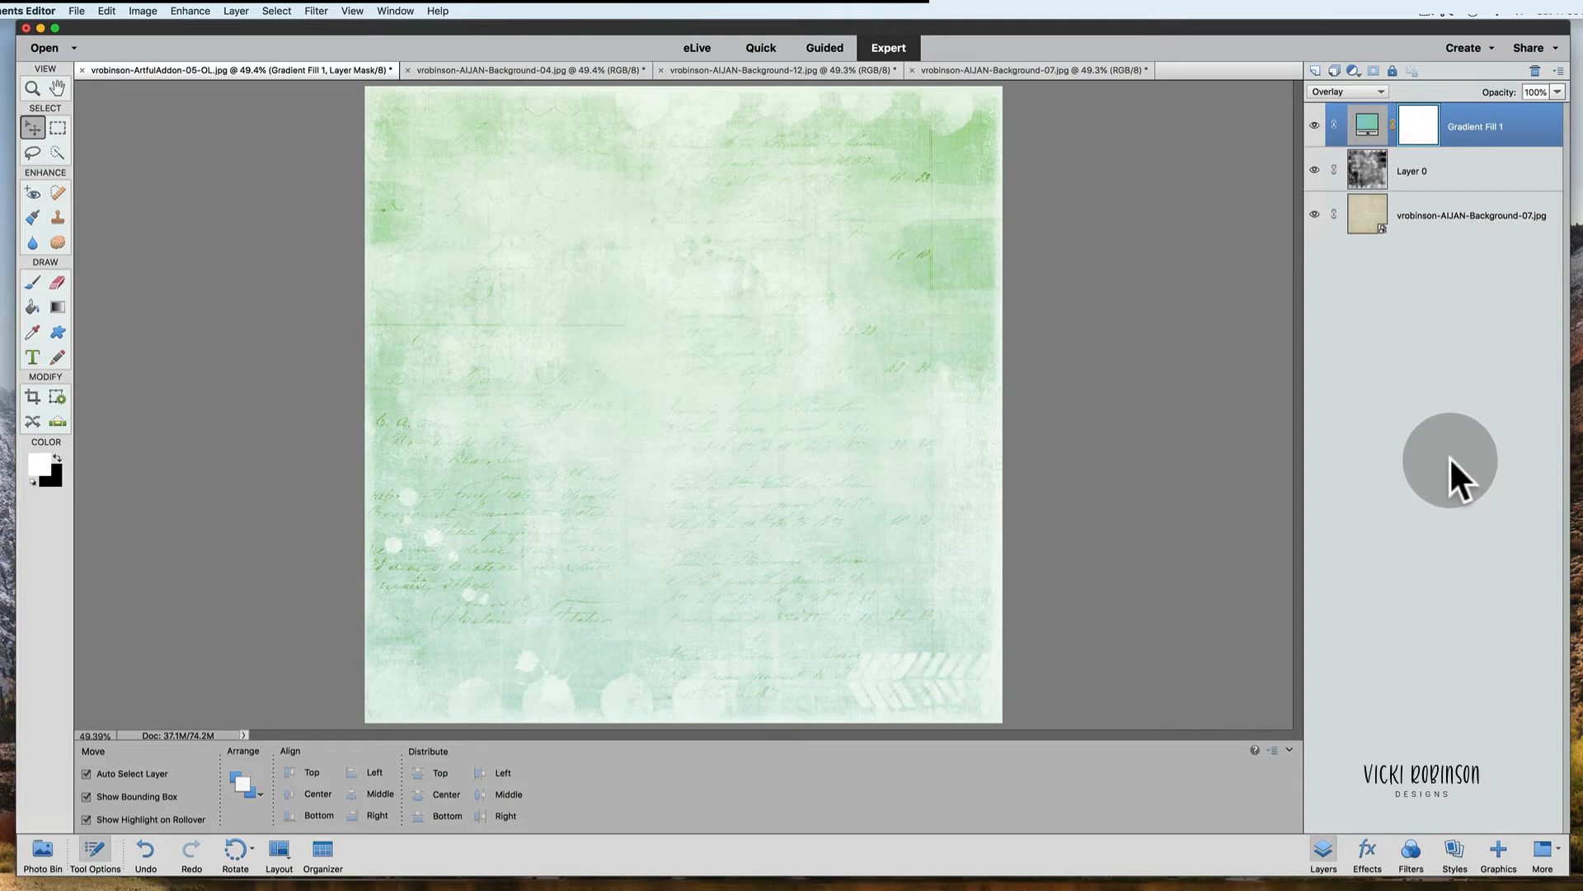
Step: Toggle Gradient Fill 1's visibility to compare, then set the layer's opacity to 57%
{"action": "left_click", "coordinate": [1315, 126]}
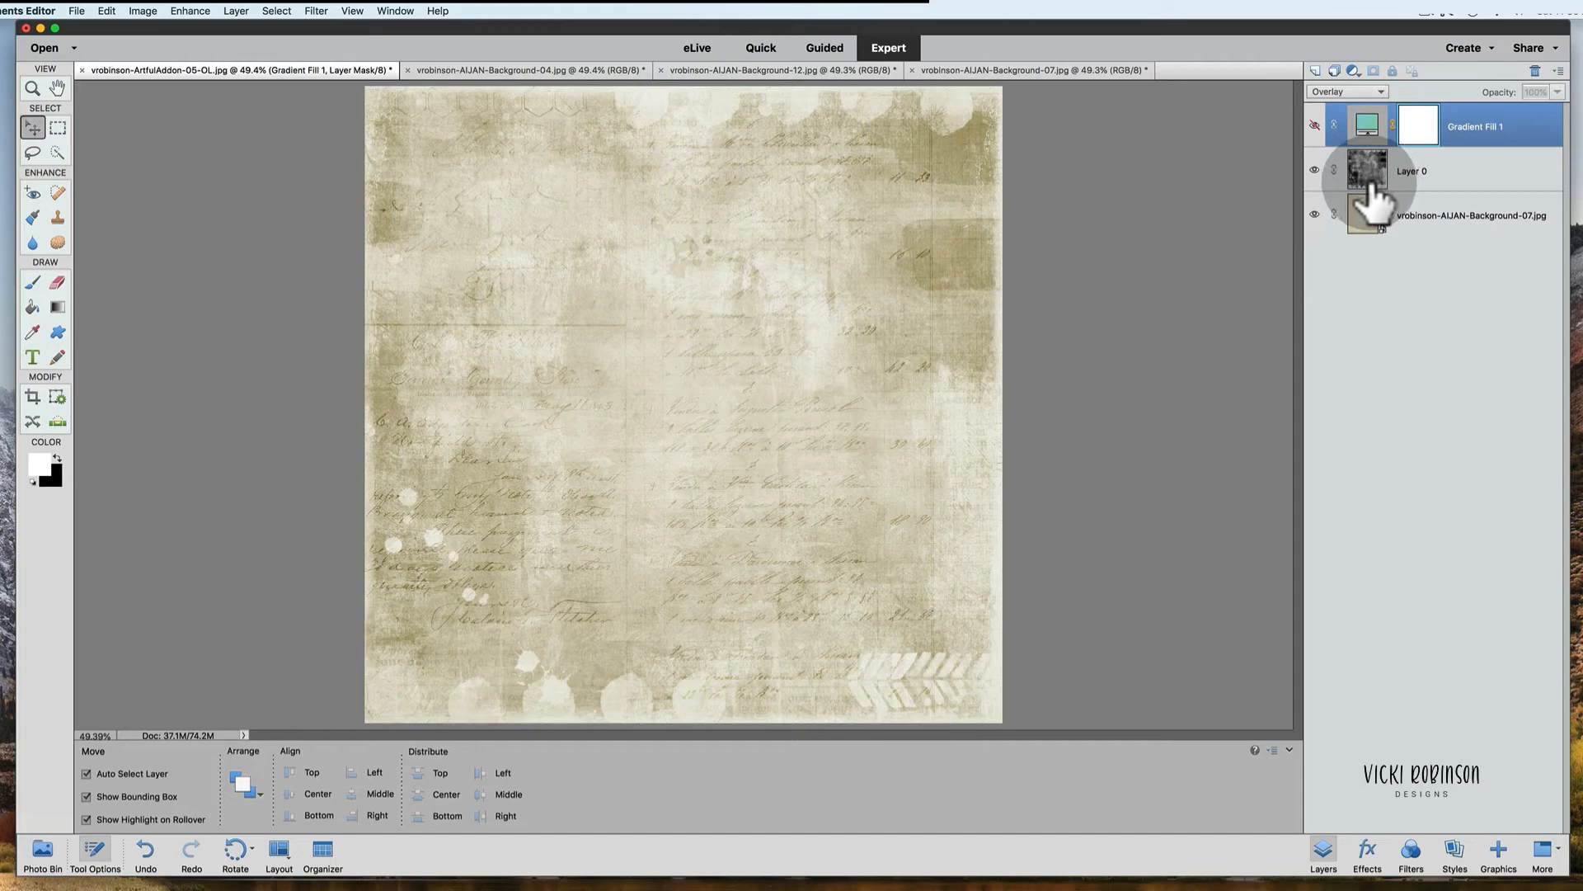
{"action": "left_click", "coordinate": [1314, 126]}
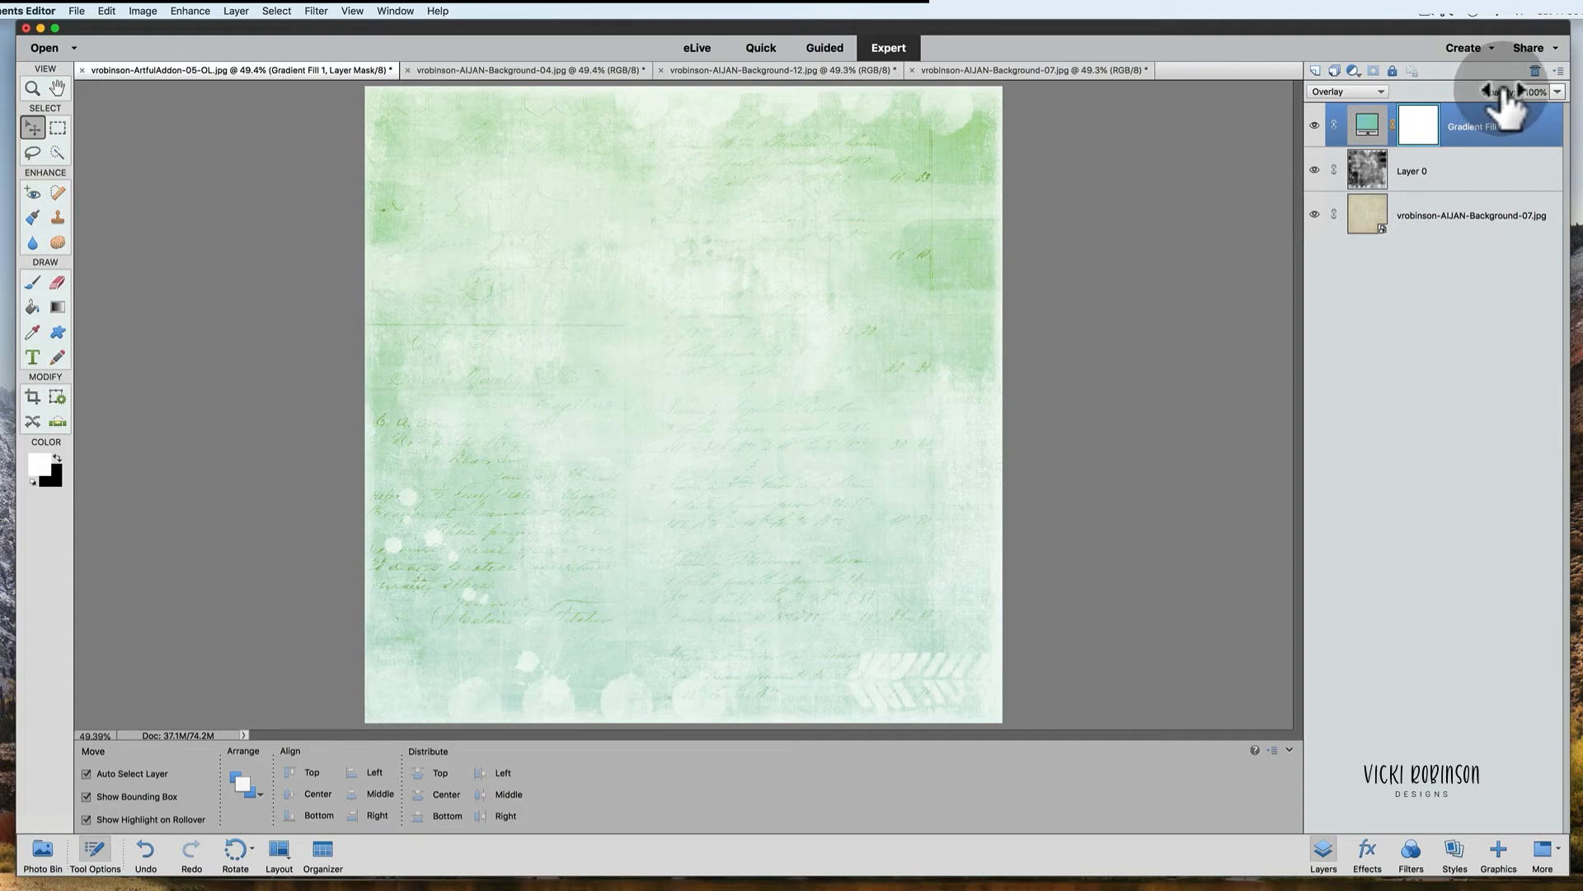
{"action": "left_click_drag", "start_coordinate": [1508, 97], "coordinate": [1500, 97]}
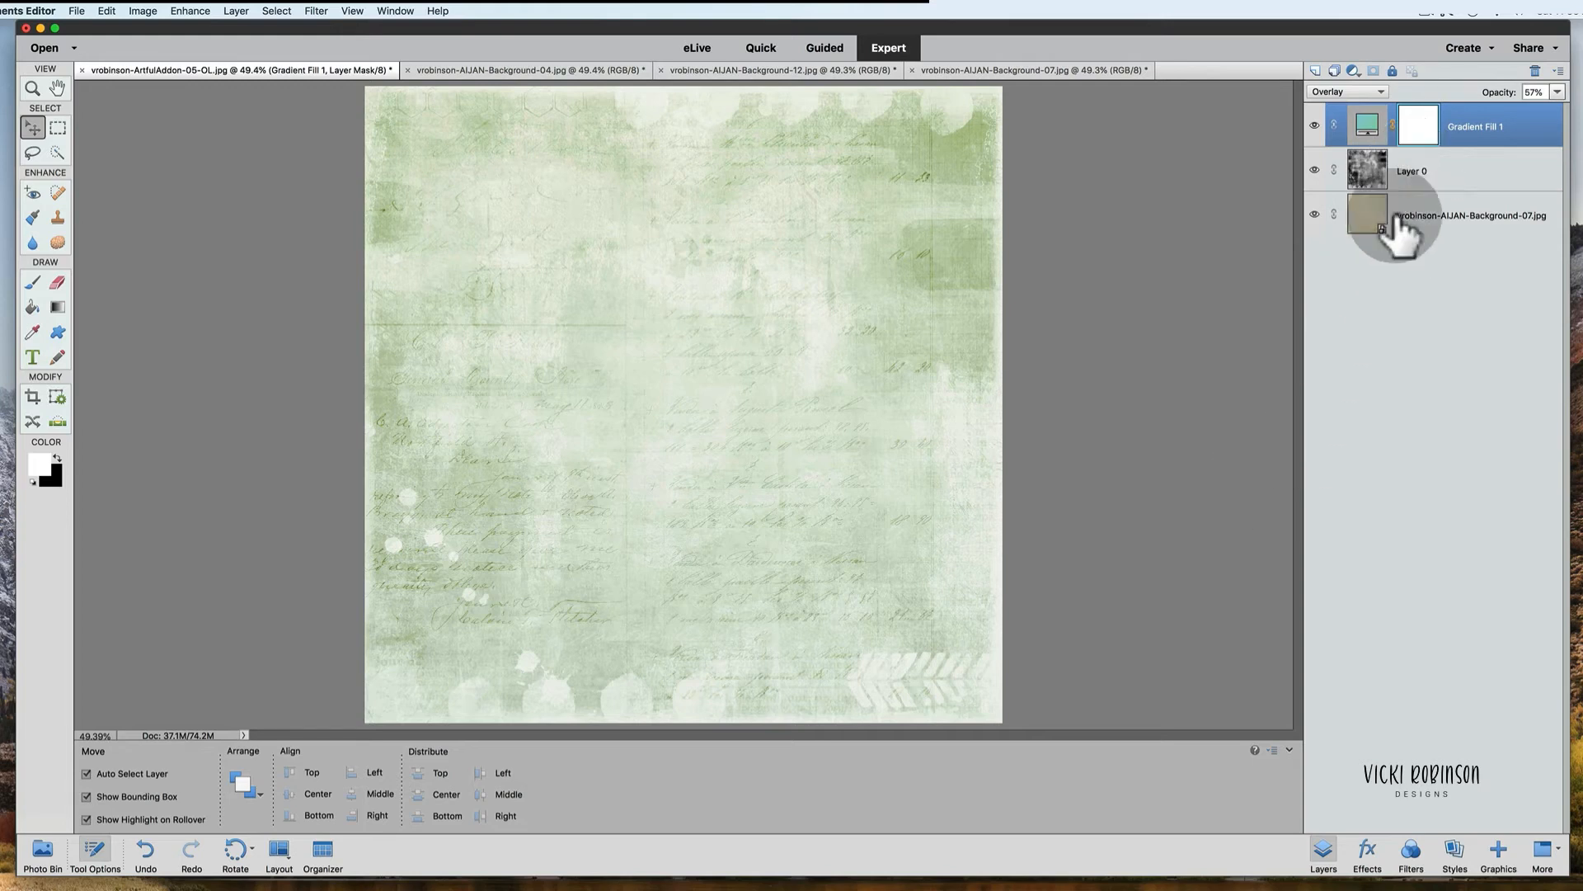
Step: Reopen the gradient fill settings, open the Gradient Editor, and move the opacity stops to about 38% and 74%
{"action": "double_click", "coordinate": [1367, 126]}
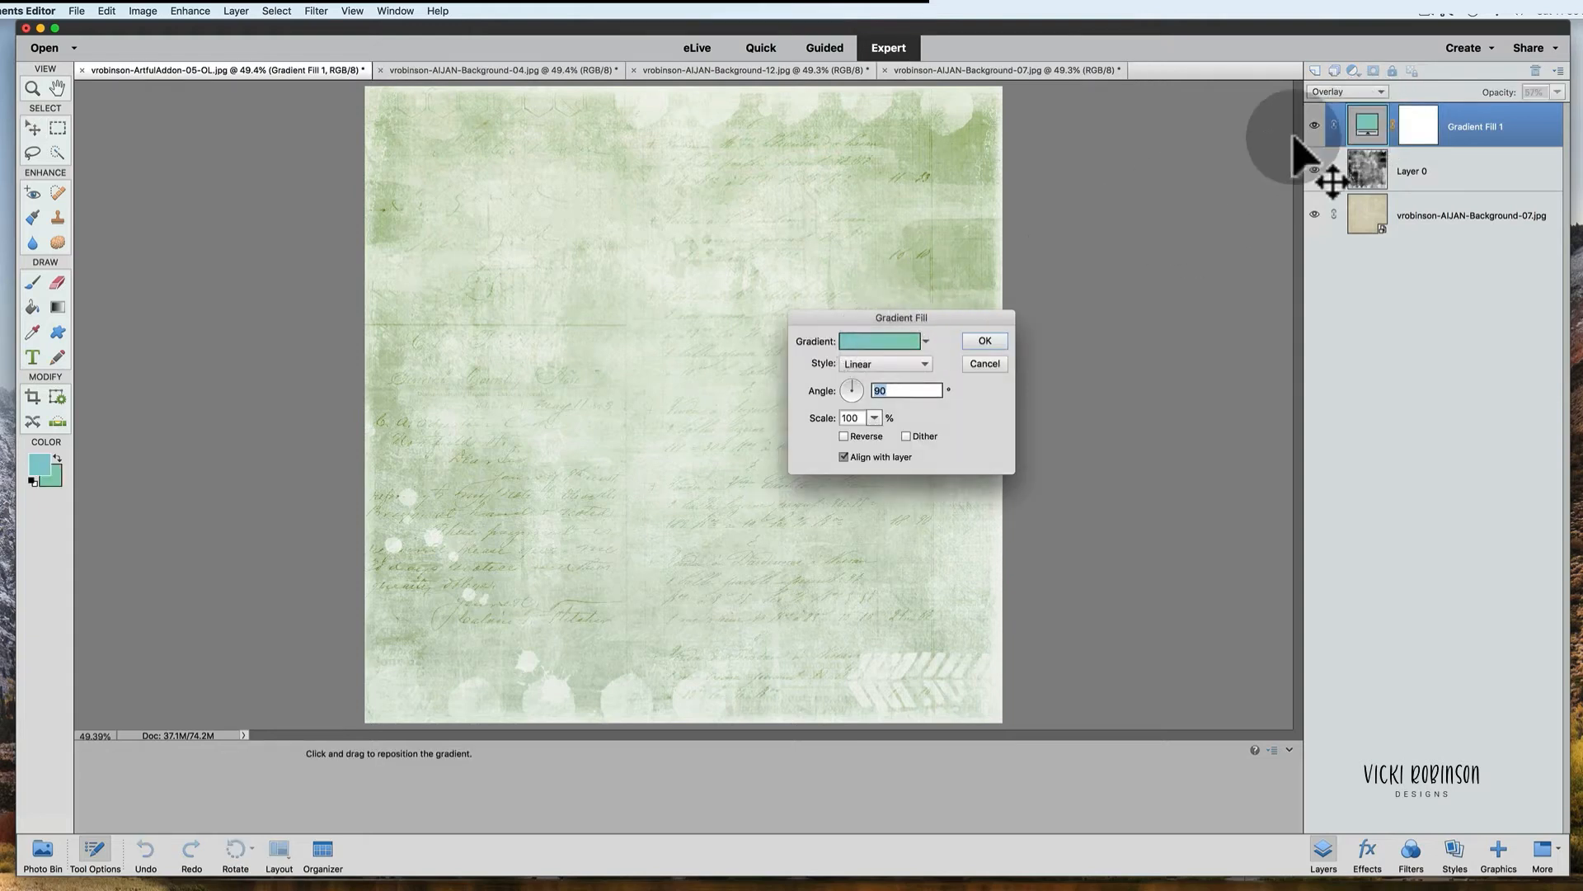
{"action": "left_click", "coordinate": [985, 365]}
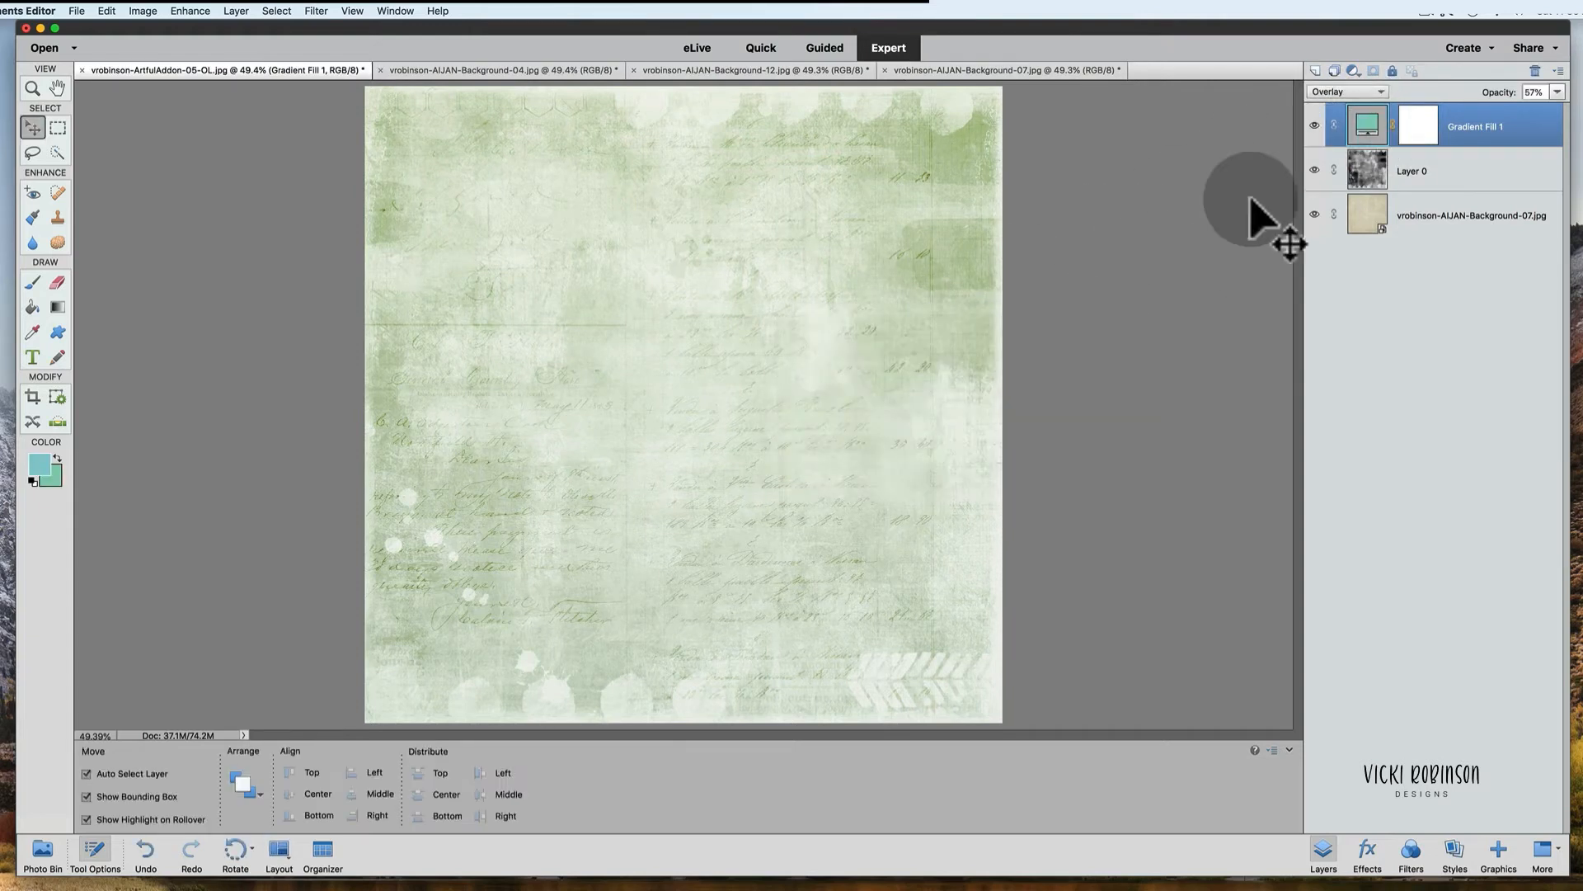
{"action": "double_click", "coordinate": [1369, 125]}
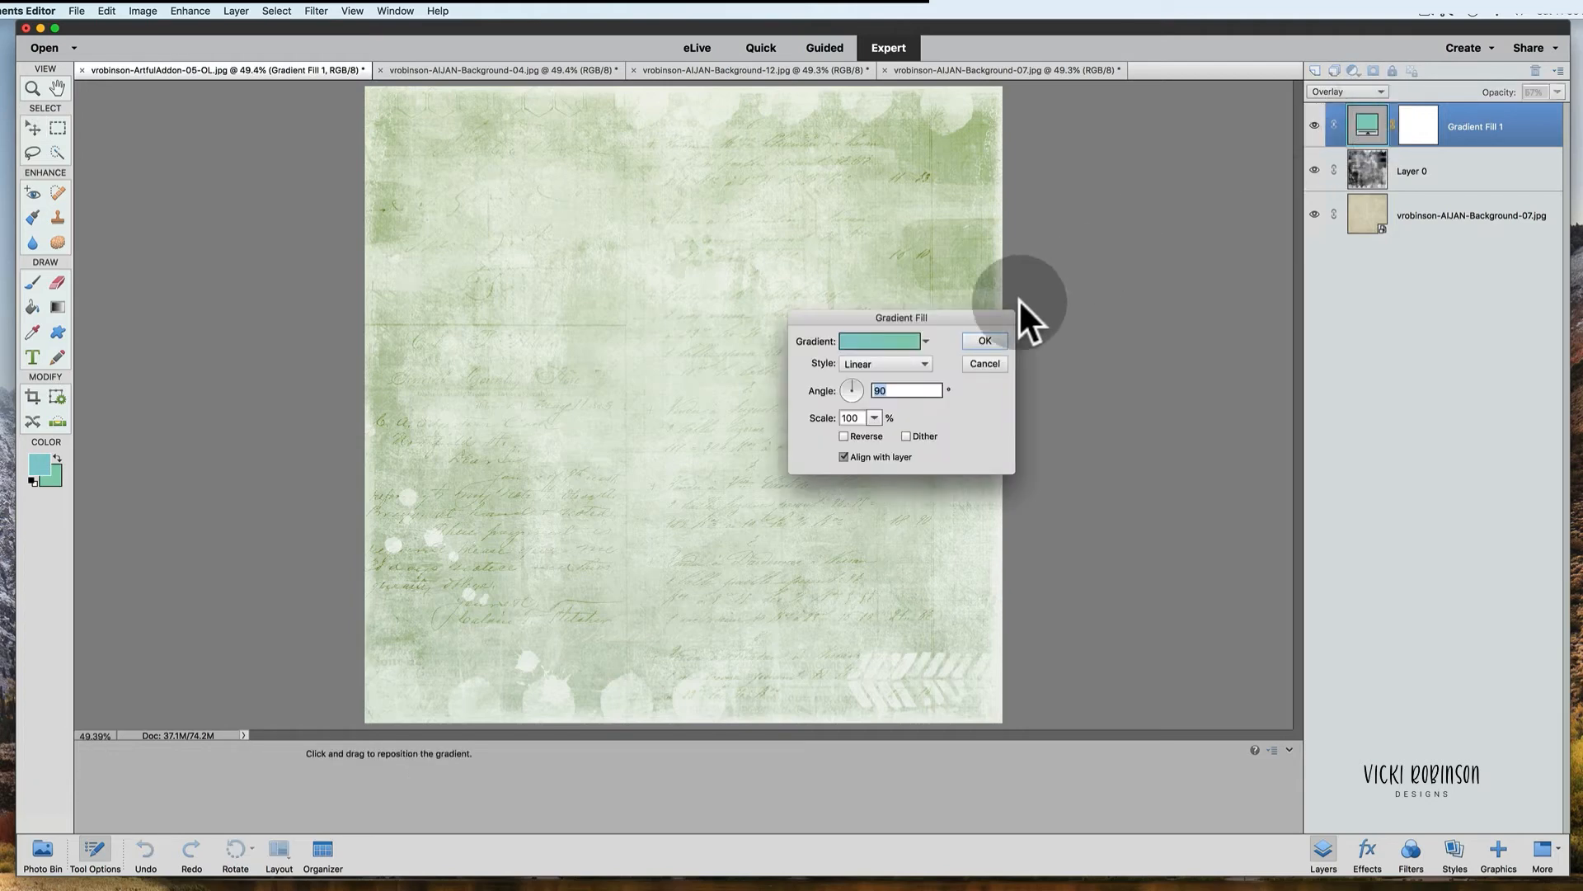
{"action": "left_click", "coordinate": [863, 334]}
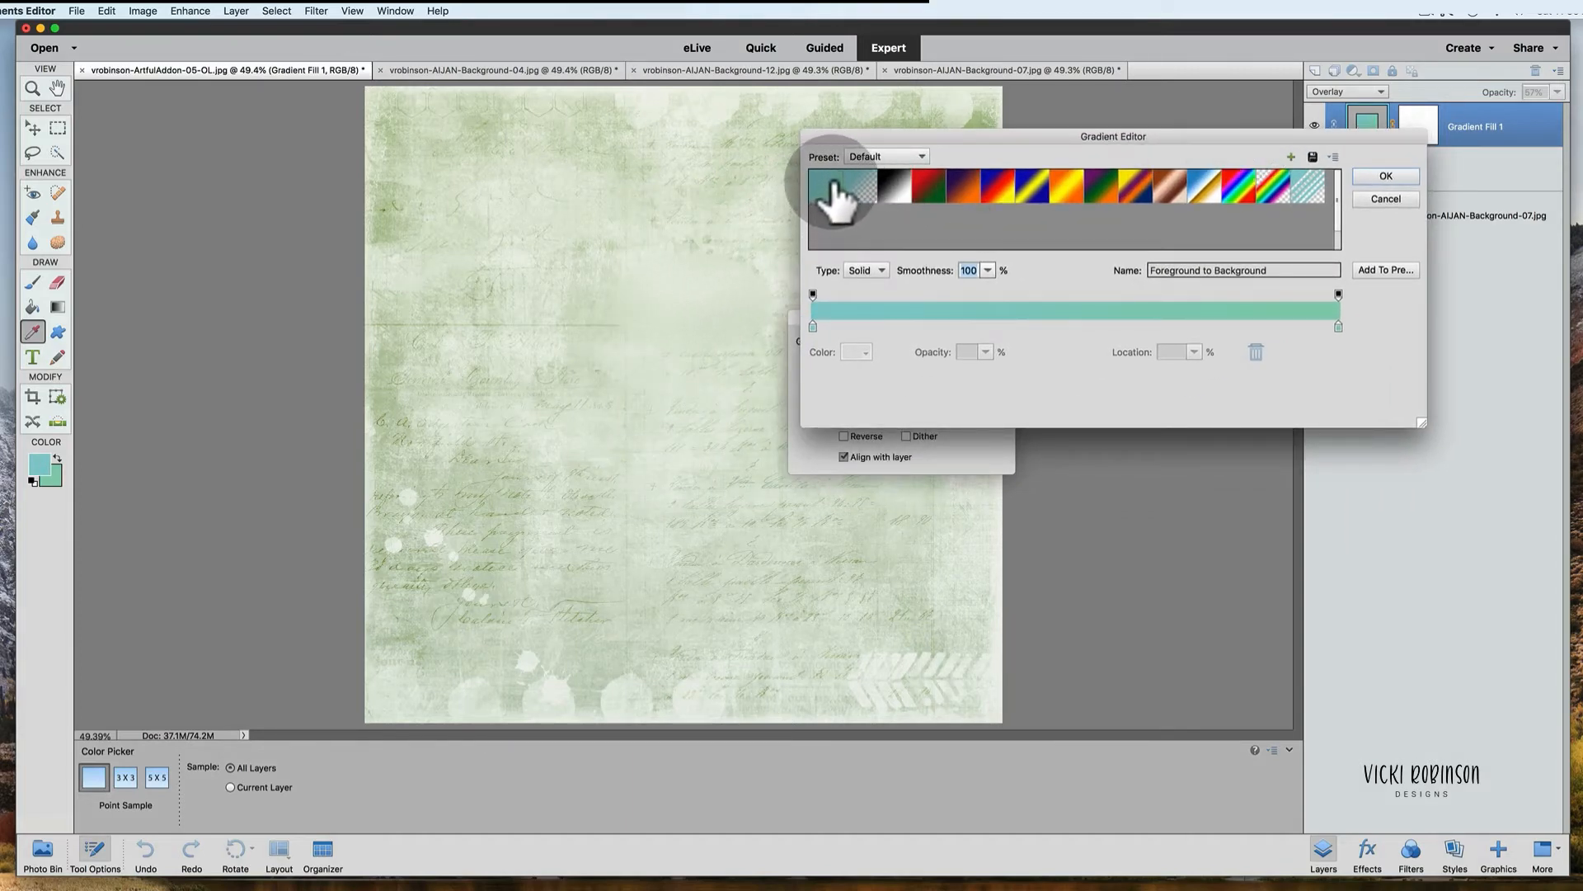
{"action": "left_click_drag", "start_coordinate": [1168, 133], "coordinate": [1347, 159]}
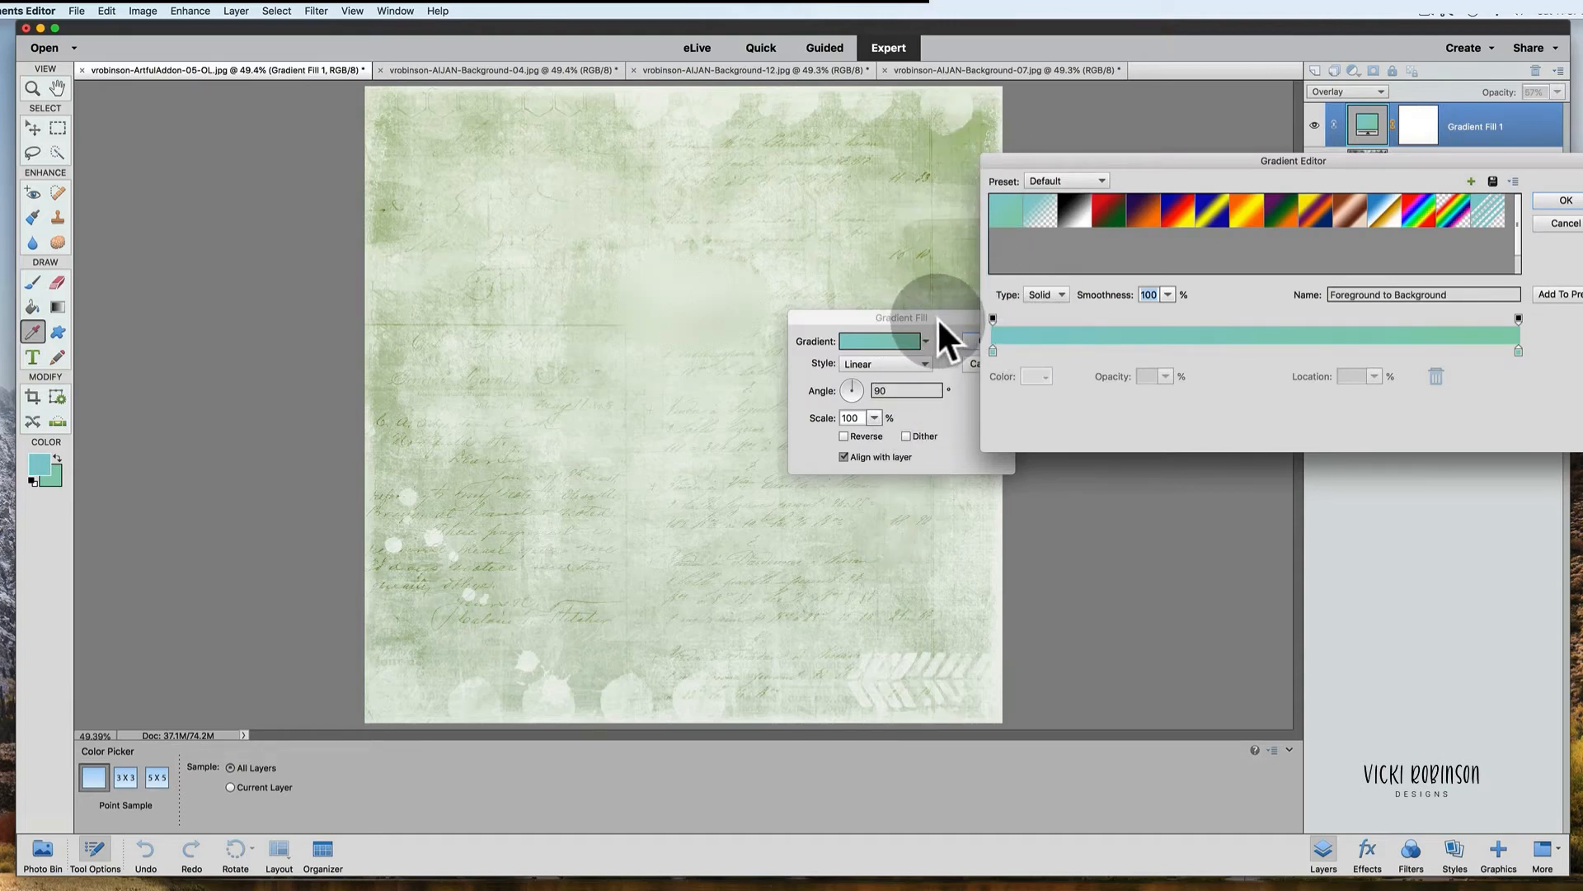
{"action": "left_click_drag", "start_coordinate": [937, 318], "coordinate": [897, 533]}
{"action": "left_click_drag", "start_coordinate": [1472, 383], "coordinate": [1436, 202]}
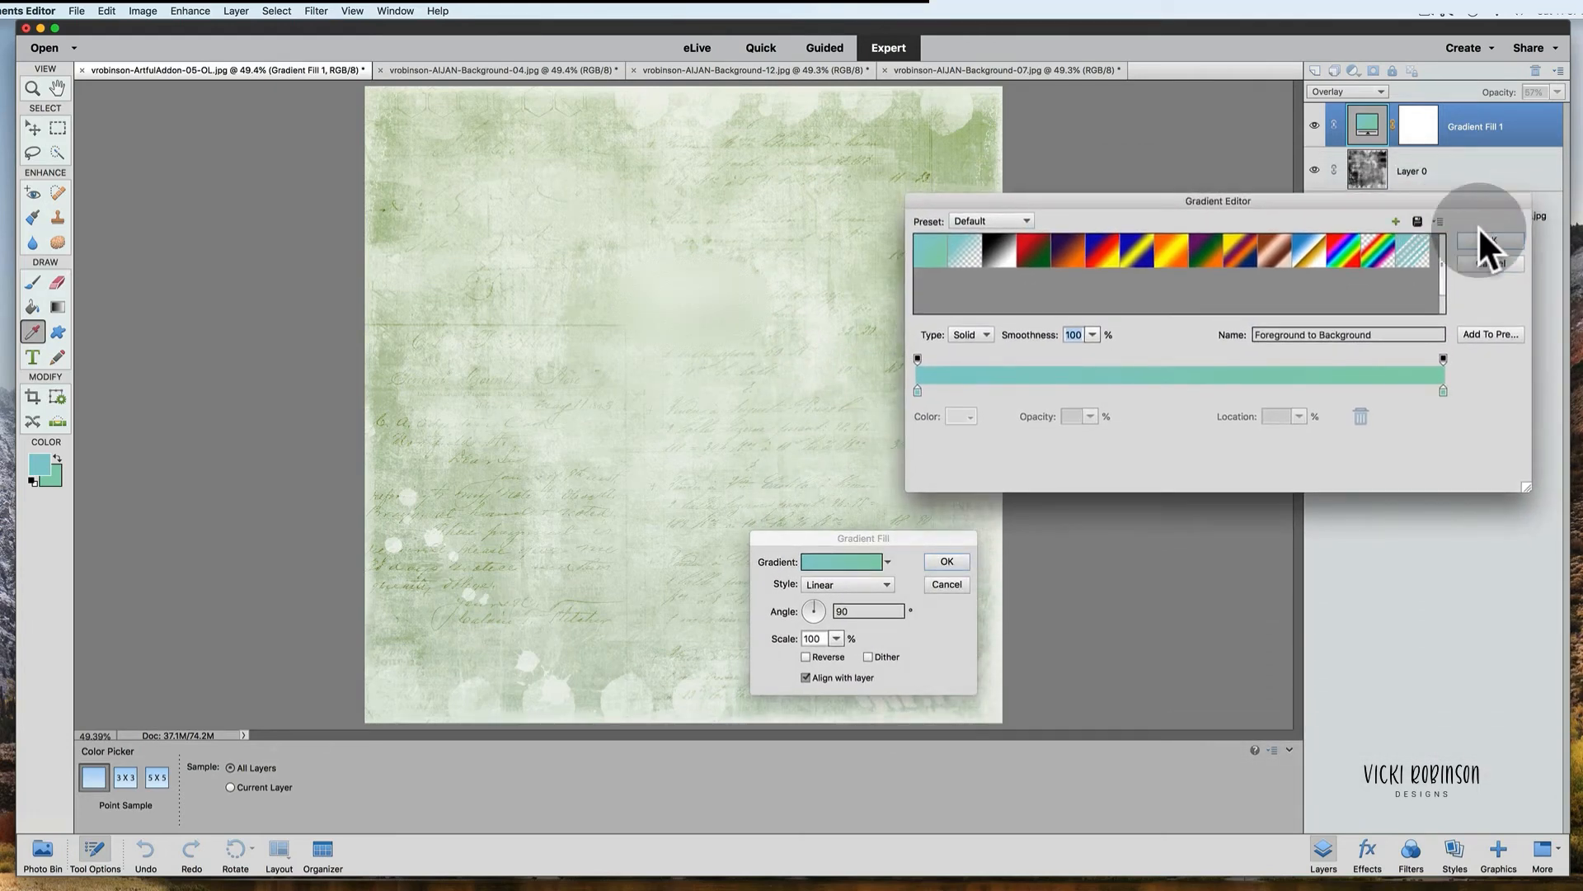
{"action": "left_click", "coordinate": [918, 356]}
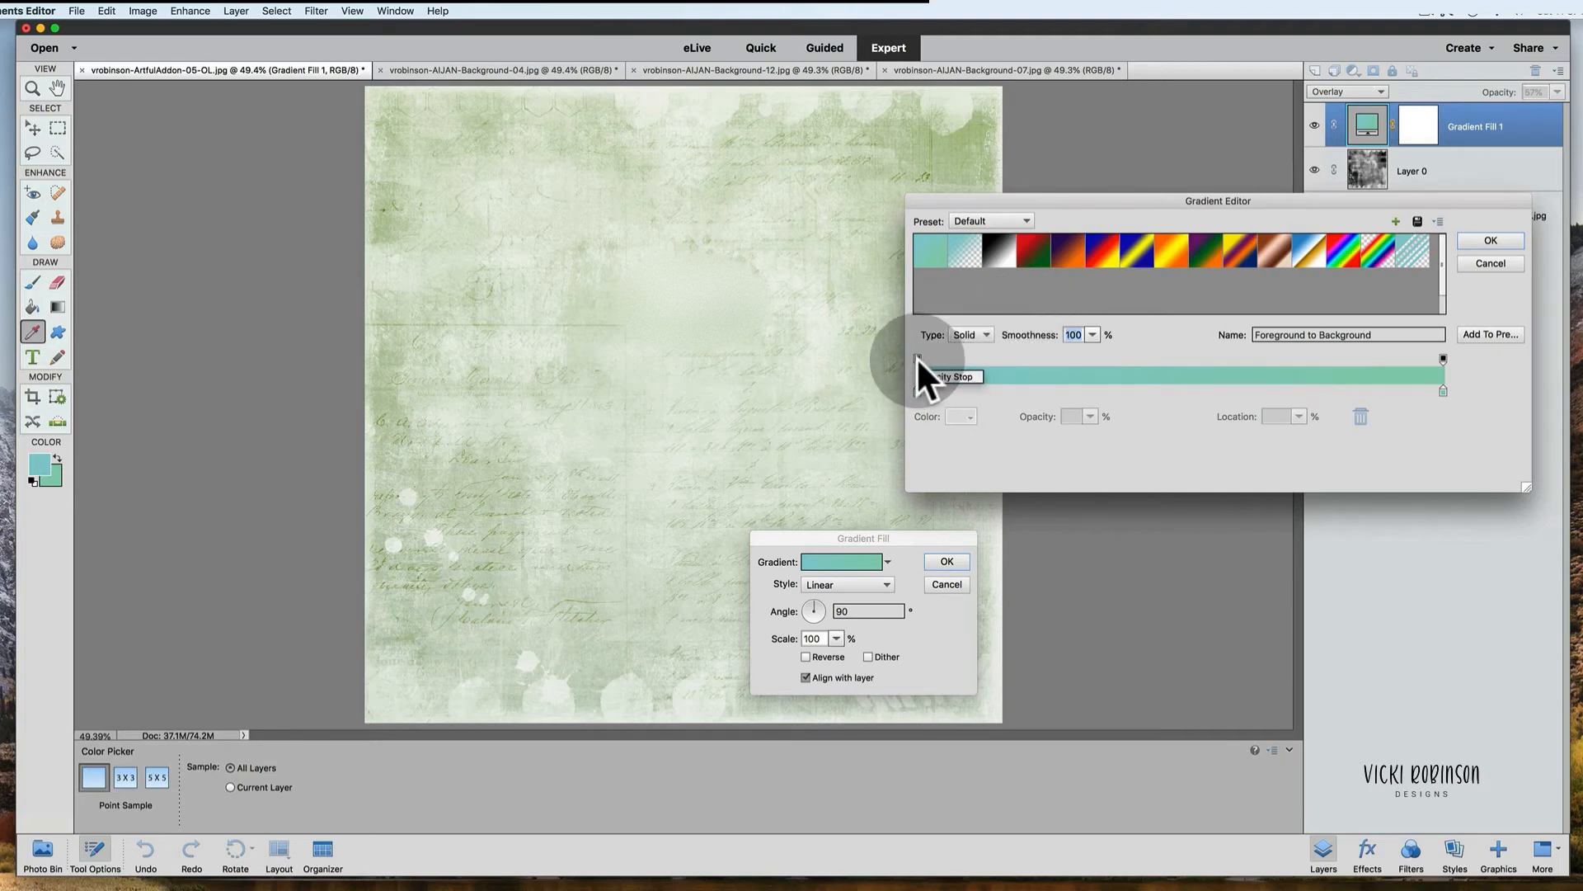
{"action": "left_click_drag", "start_coordinate": [917, 356], "coordinate": [1117, 349]}
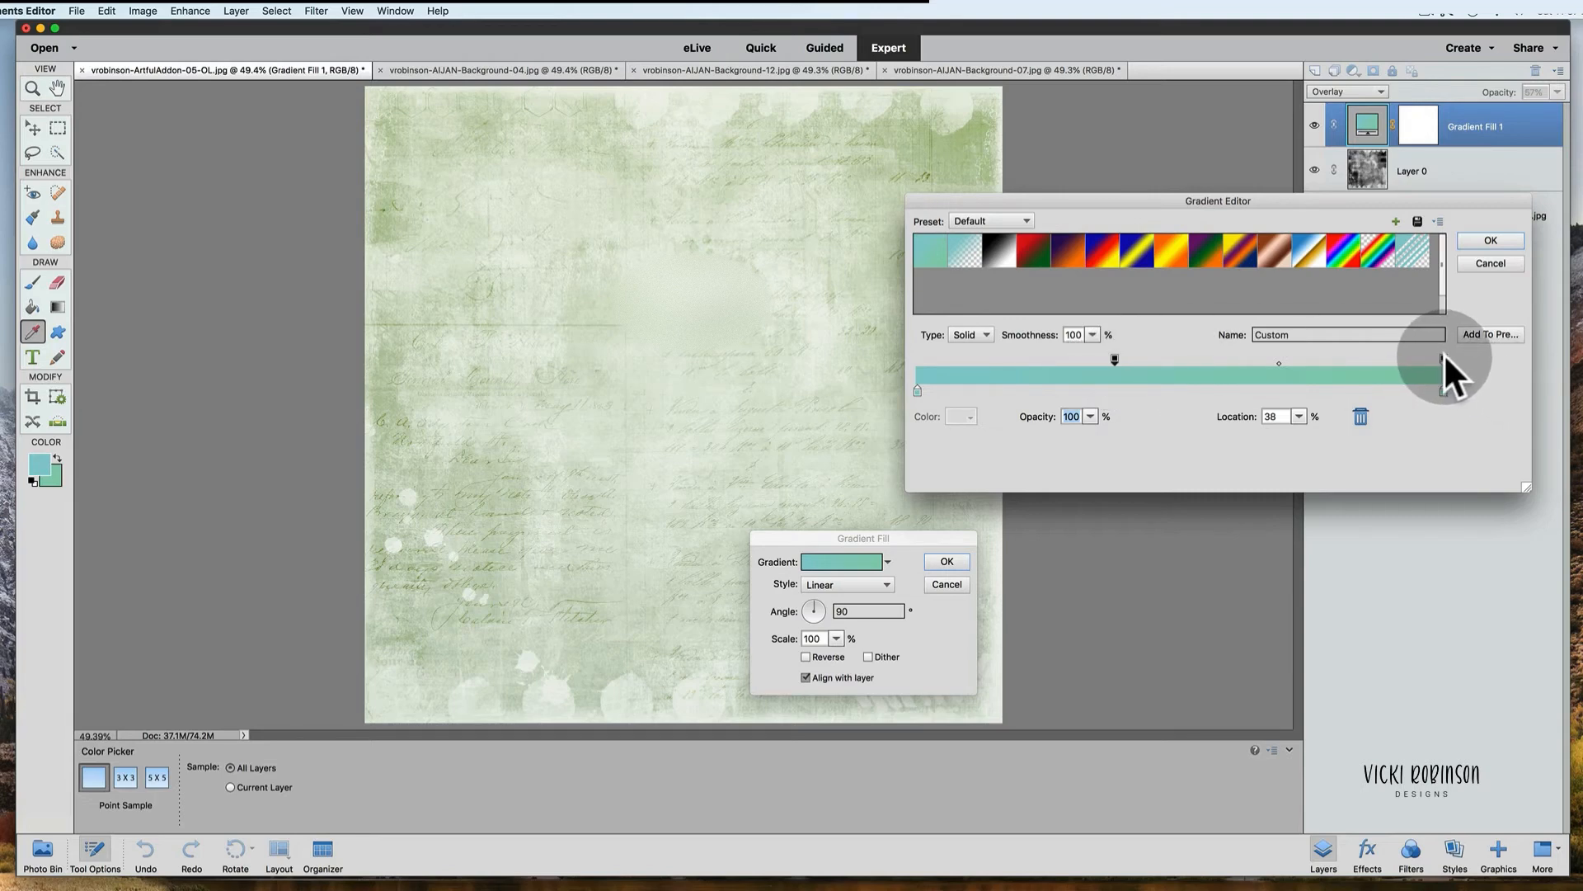
{"action": "left_click_drag", "start_coordinate": [1445, 355], "coordinate": [1306, 359]}
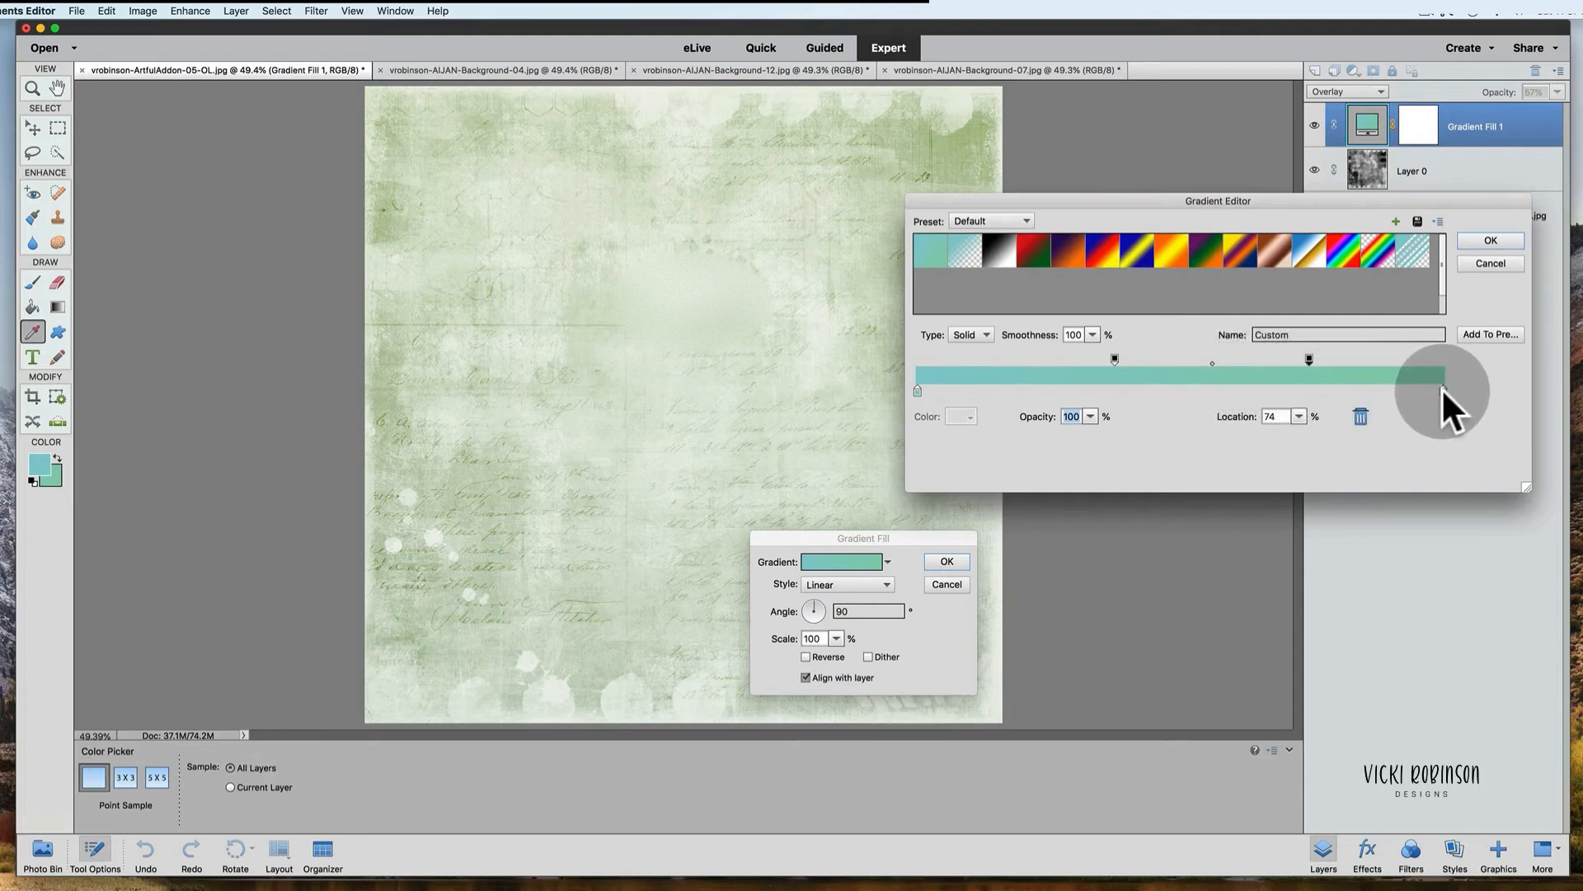
Step: Set the gradient's left color stop to a rust orange, #c05b2e
{"action": "left_click", "coordinate": [917, 389]}
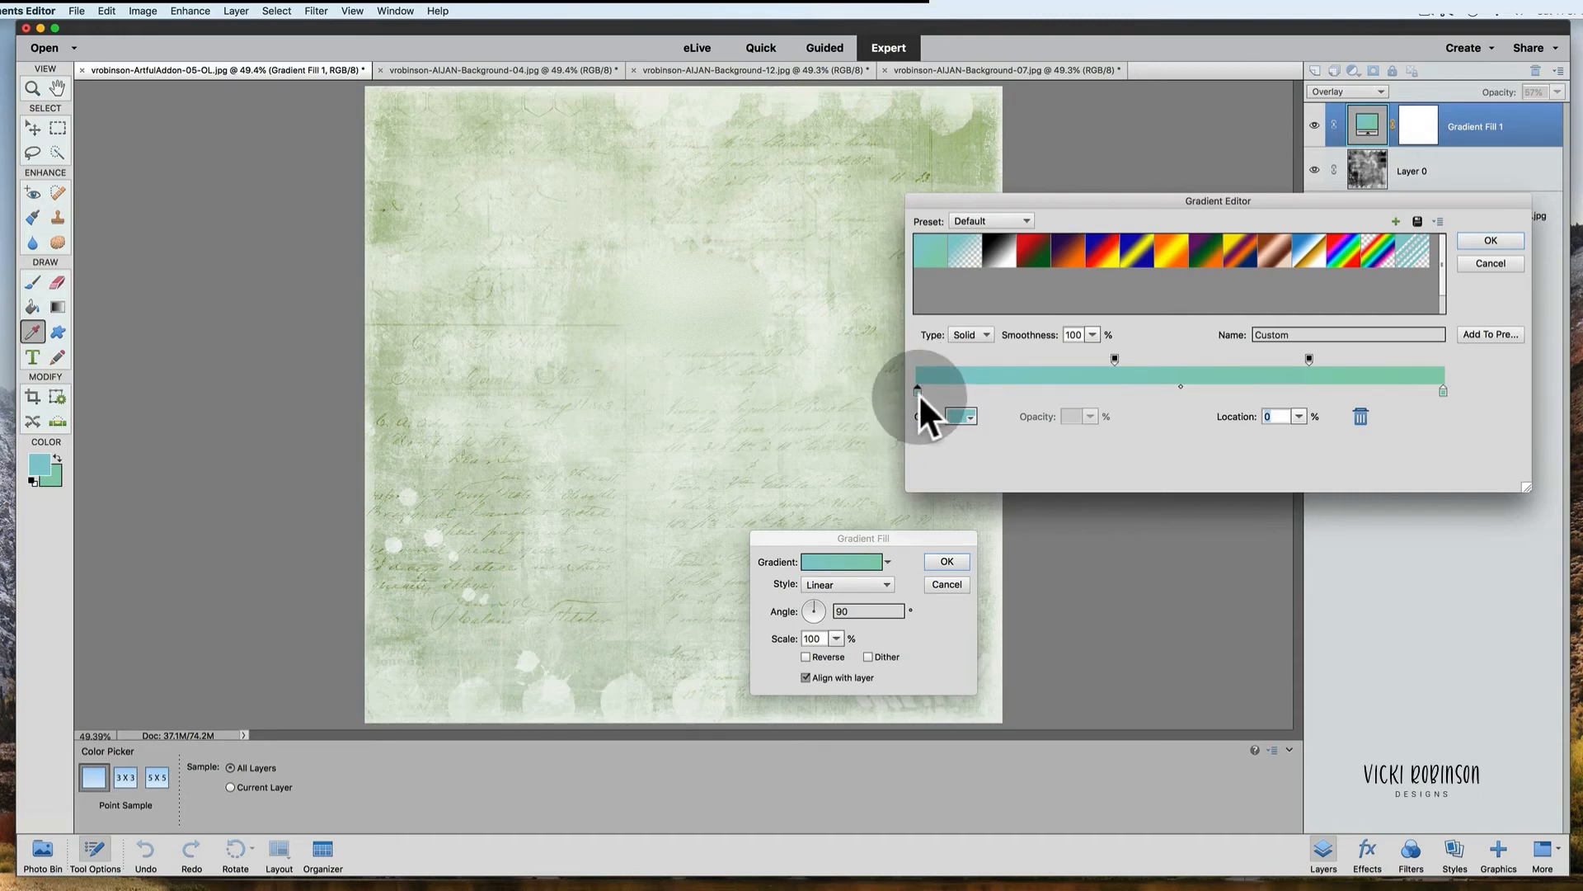
{"action": "left_click", "coordinate": [961, 414]}
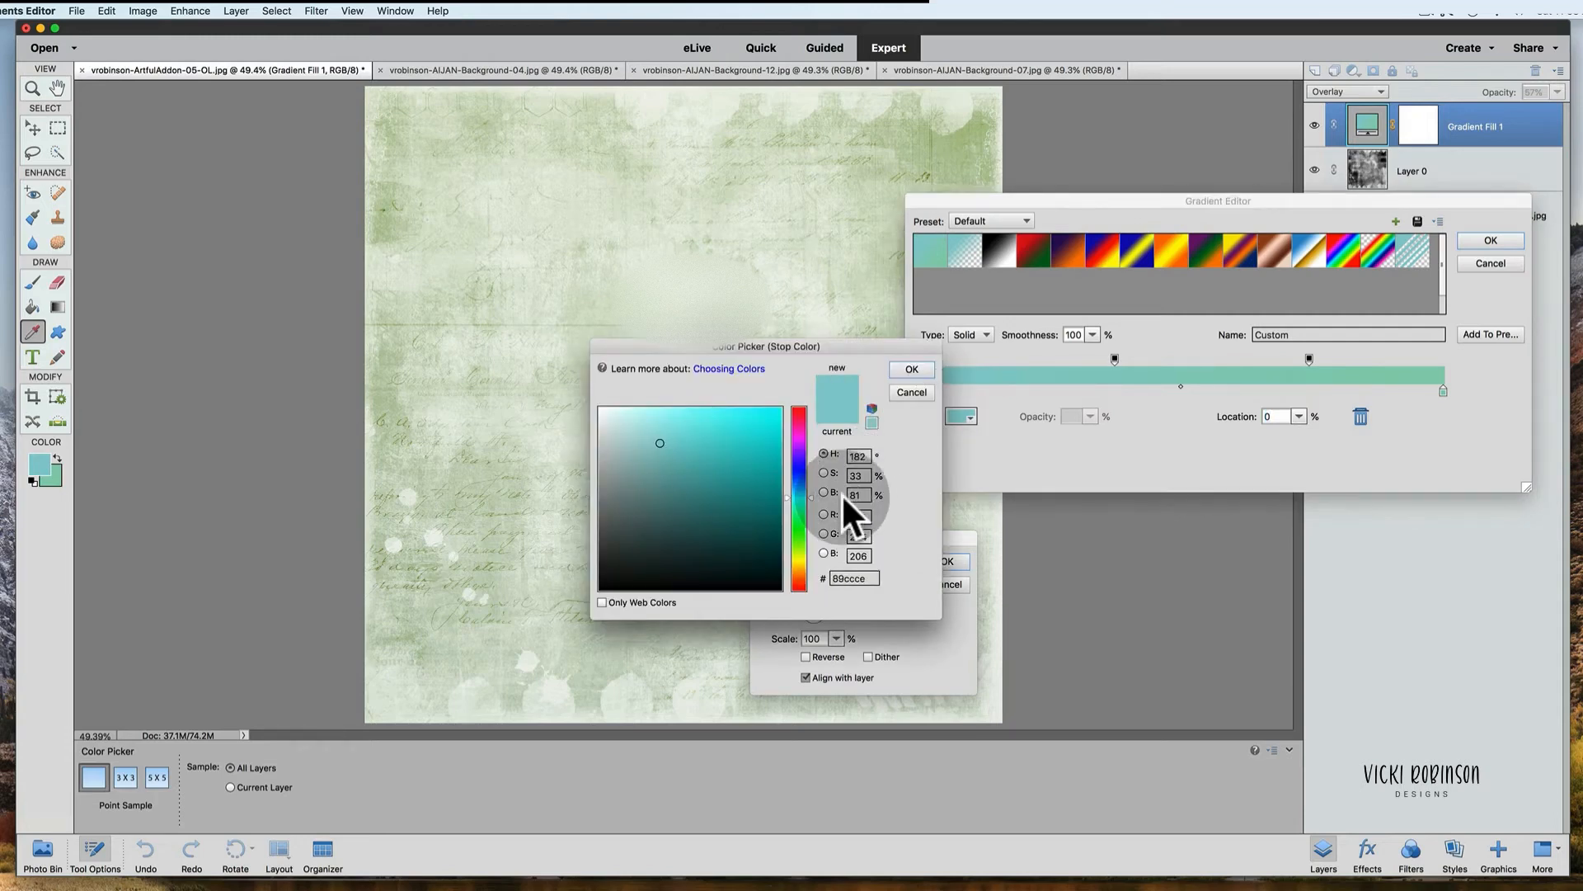
{"action": "left_click_drag", "start_coordinate": [810, 492], "coordinate": [809, 579]}
{"action": "left_click", "coordinate": [738, 452]}
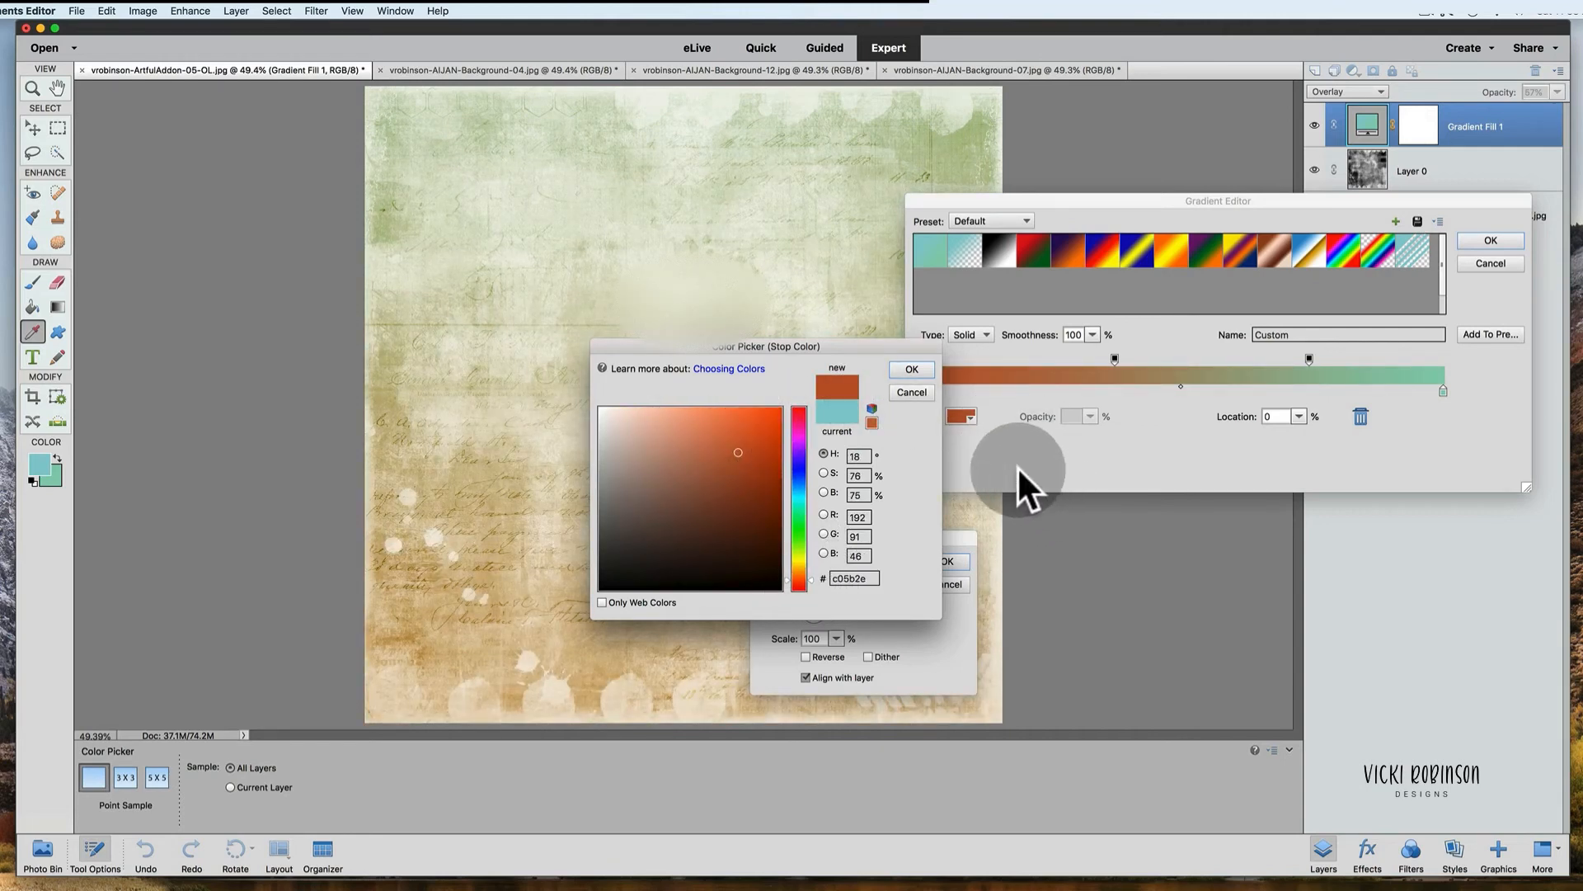
{"action": "left_click", "coordinate": [910, 379]}
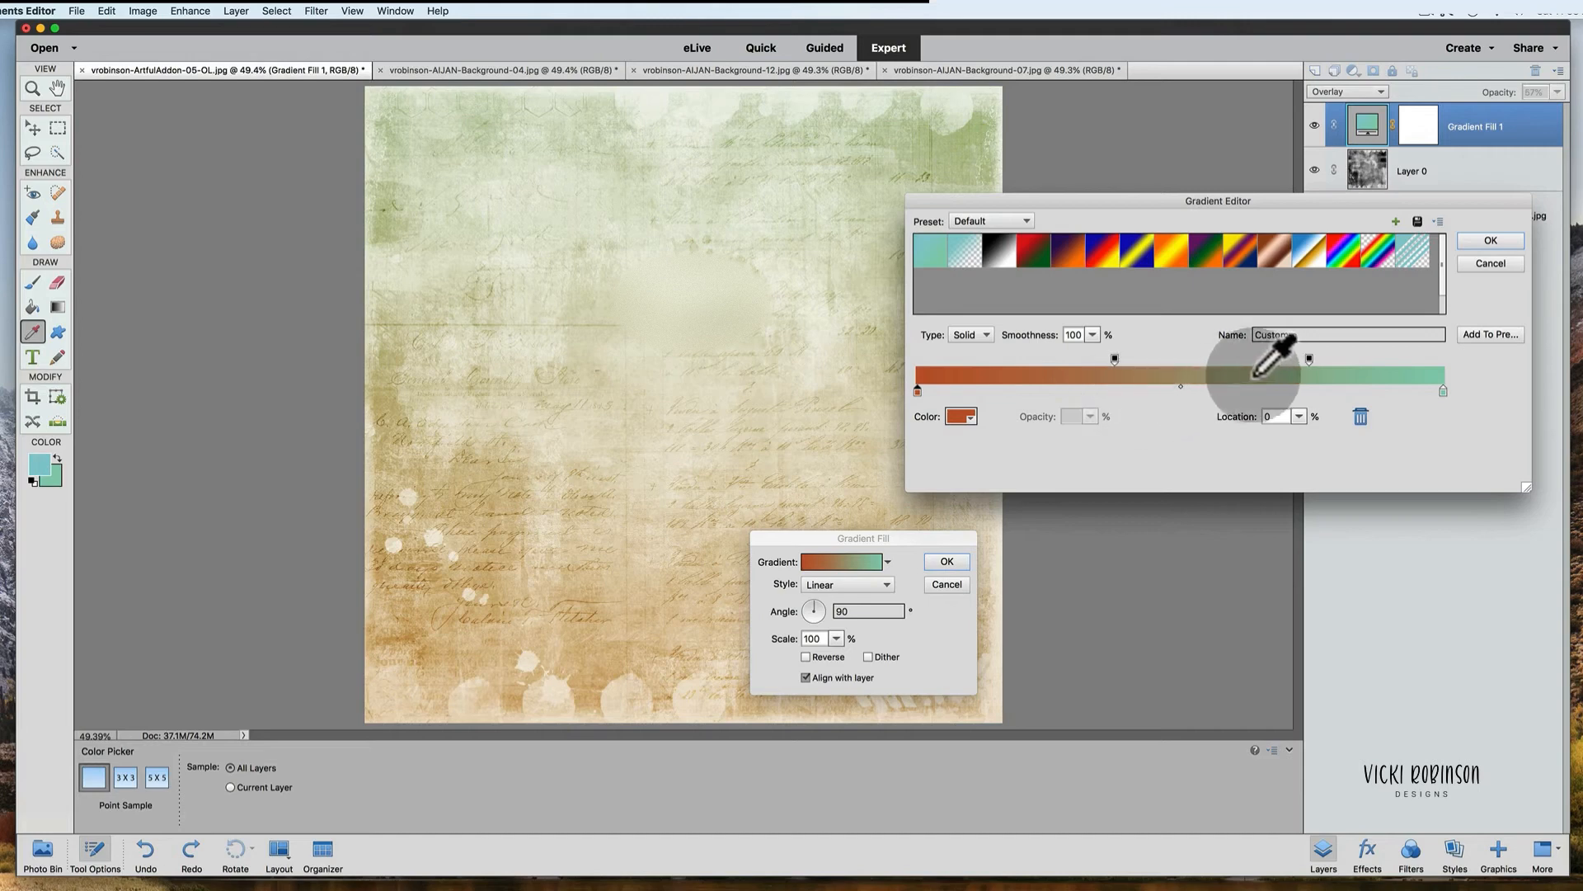
Step: Set the right color stop to magenta #e61bb4, apply the gradient, and toggle the layer's visibility to compare
{"action": "left_click", "coordinate": [1441, 388]}
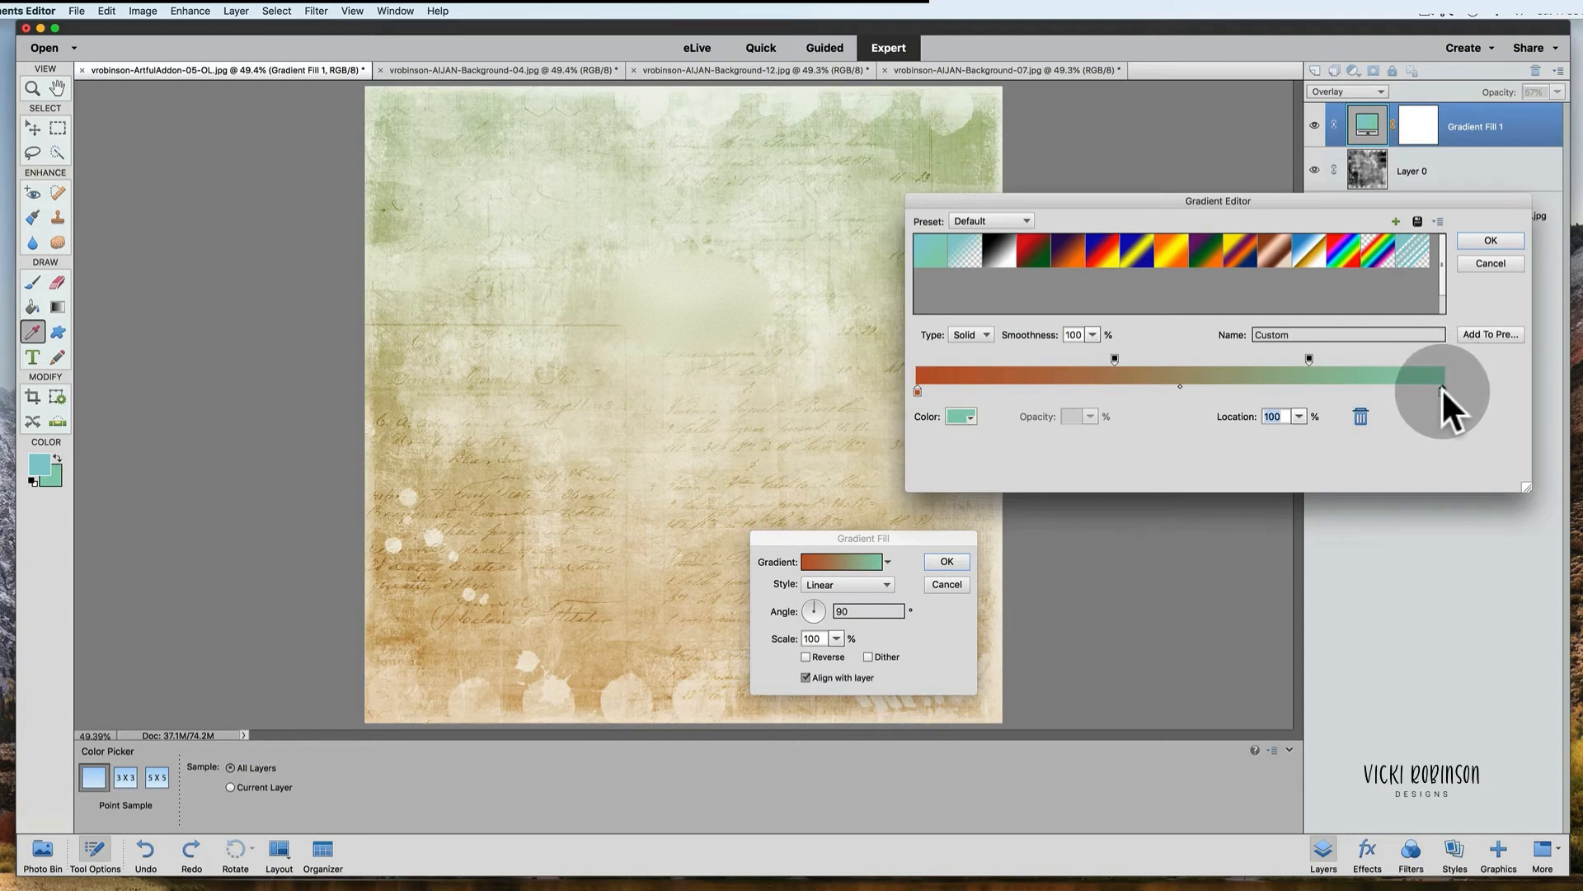
{"action": "left_click", "coordinate": [965, 414]}
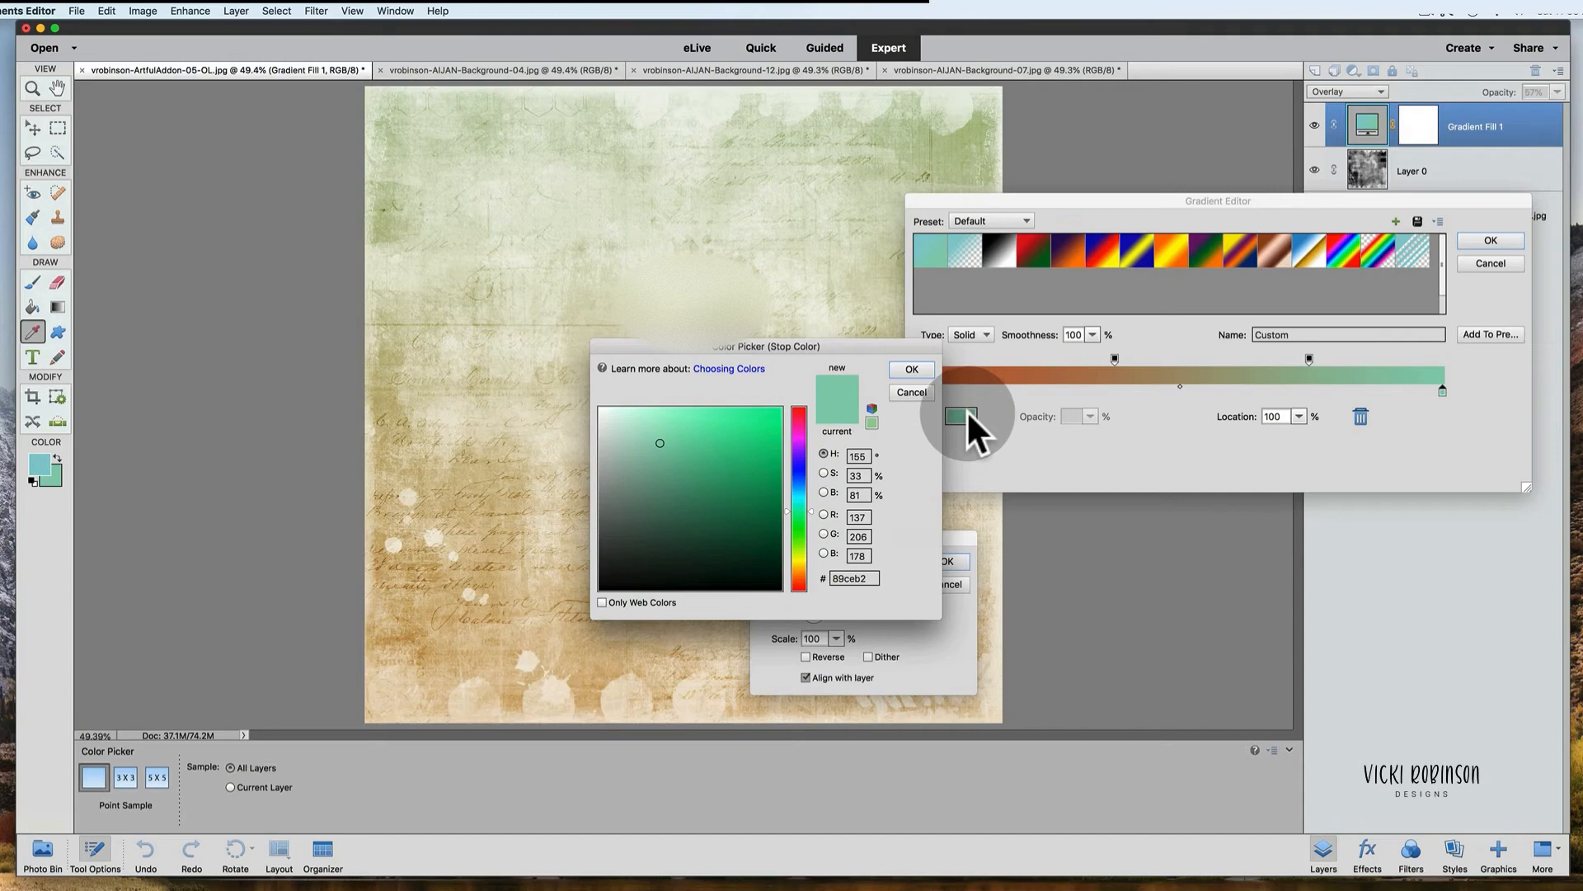
{"action": "left_click", "coordinate": [799, 480]}
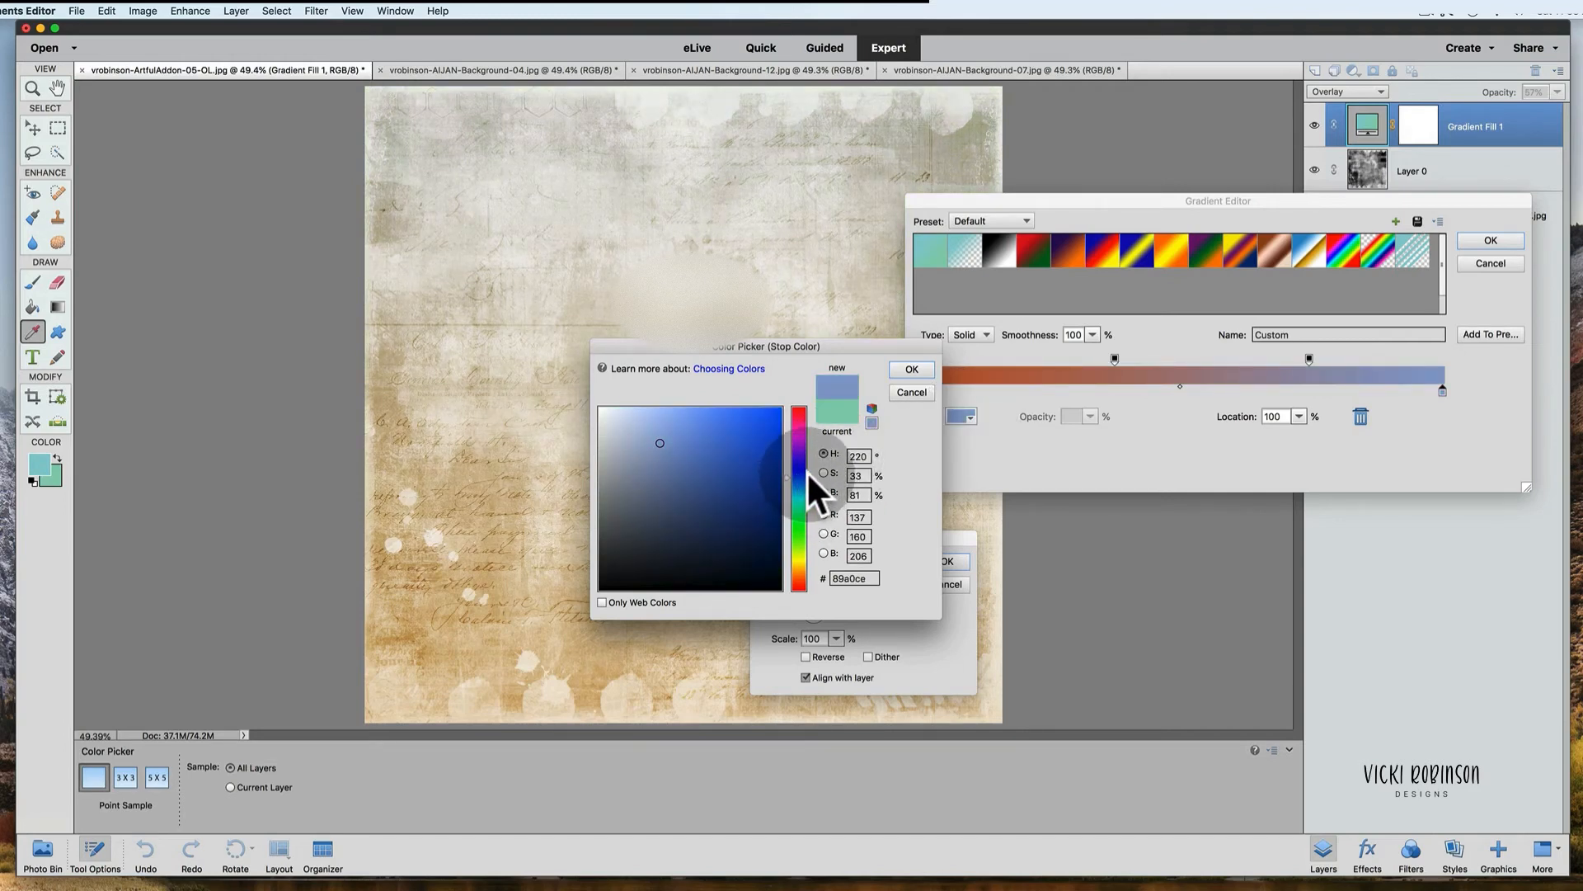
{"action": "mouse_move", "coordinate": [806, 474]}
{"action": "left_mouse_down"}
{"action": "mouse_move", "coordinate": [804, 566]}
{"action": "mouse_move", "coordinate": [805, 426]}
{"action": "left_mouse_up"}
{"action": "left_click", "coordinate": [760, 425]}
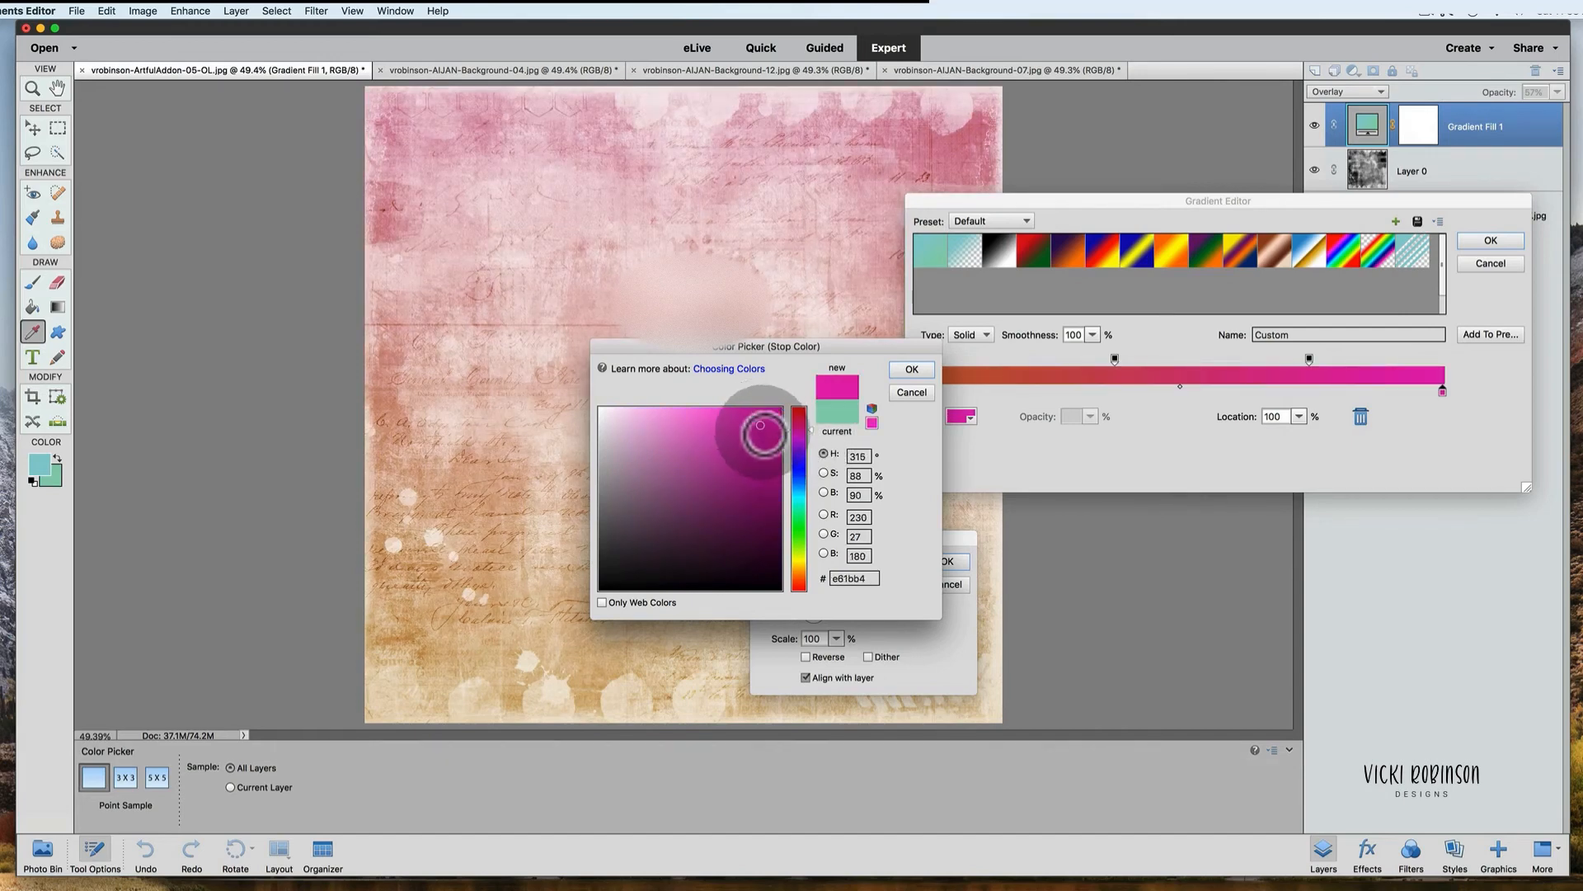
{"action": "left_click", "coordinate": [913, 368]}
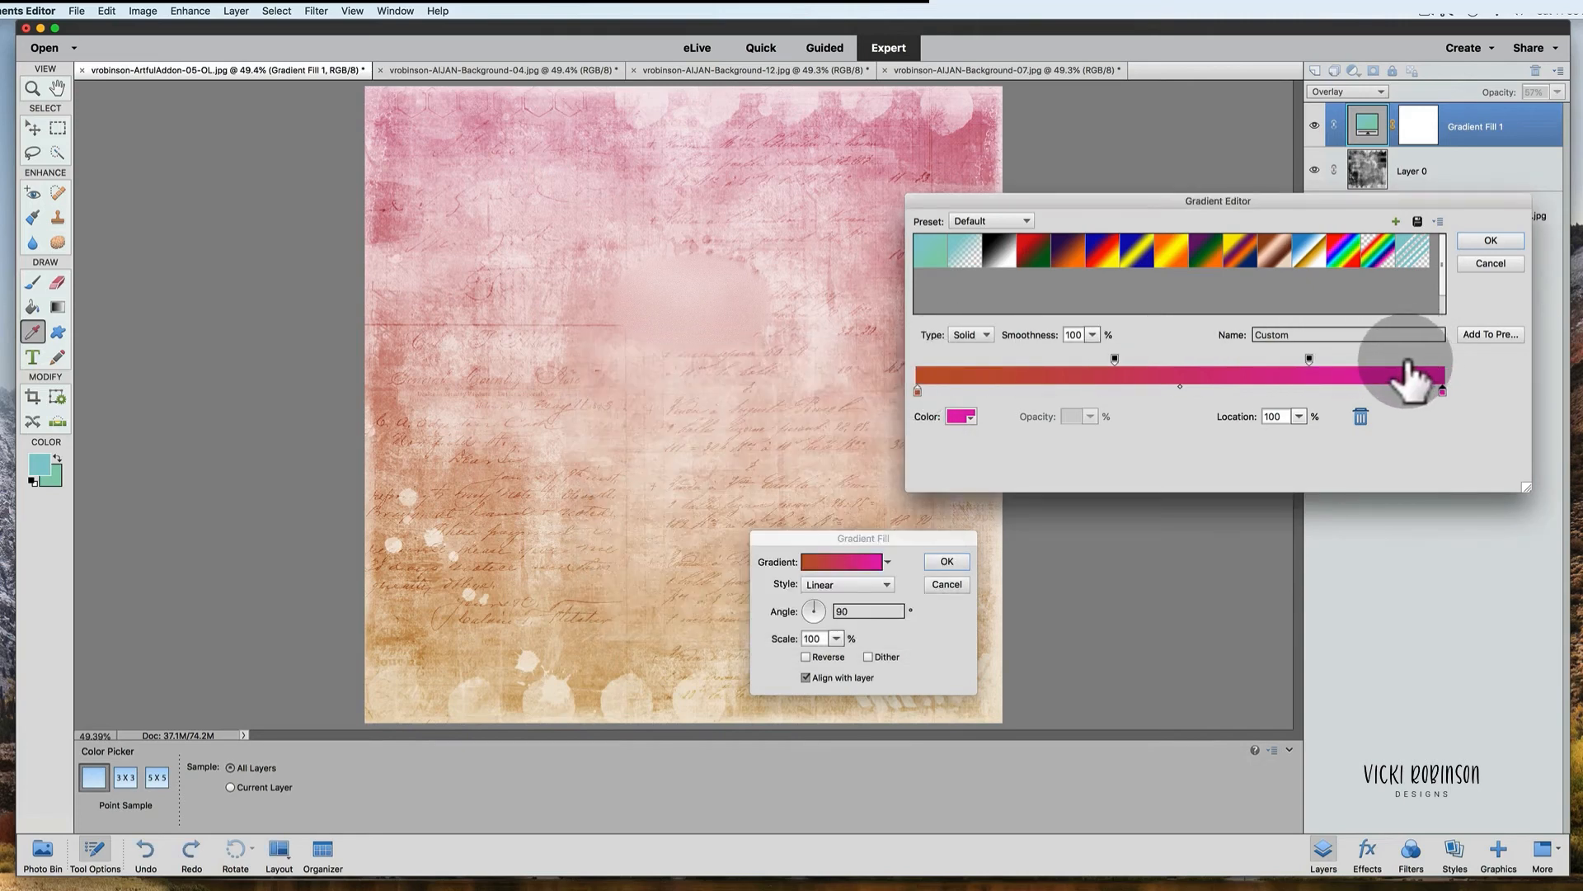
{"action": "left_click", "coordinate": [1482, 234]}
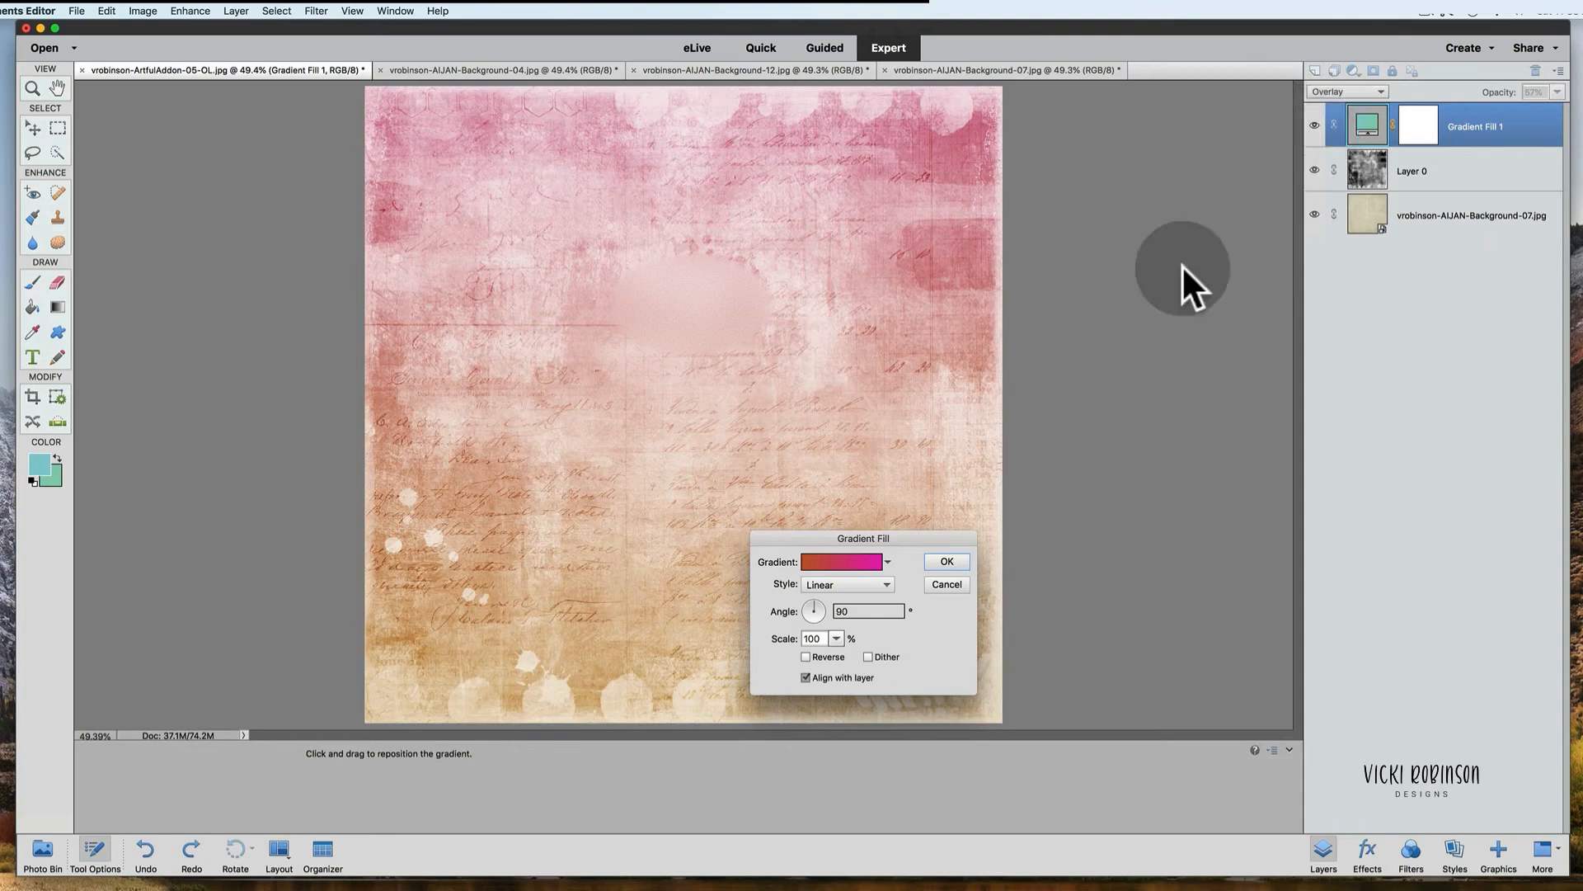
{"action": "left_click", "coordinate": [957, 561]}
{"action": "left_click", "coordinate": [1316, 124]}
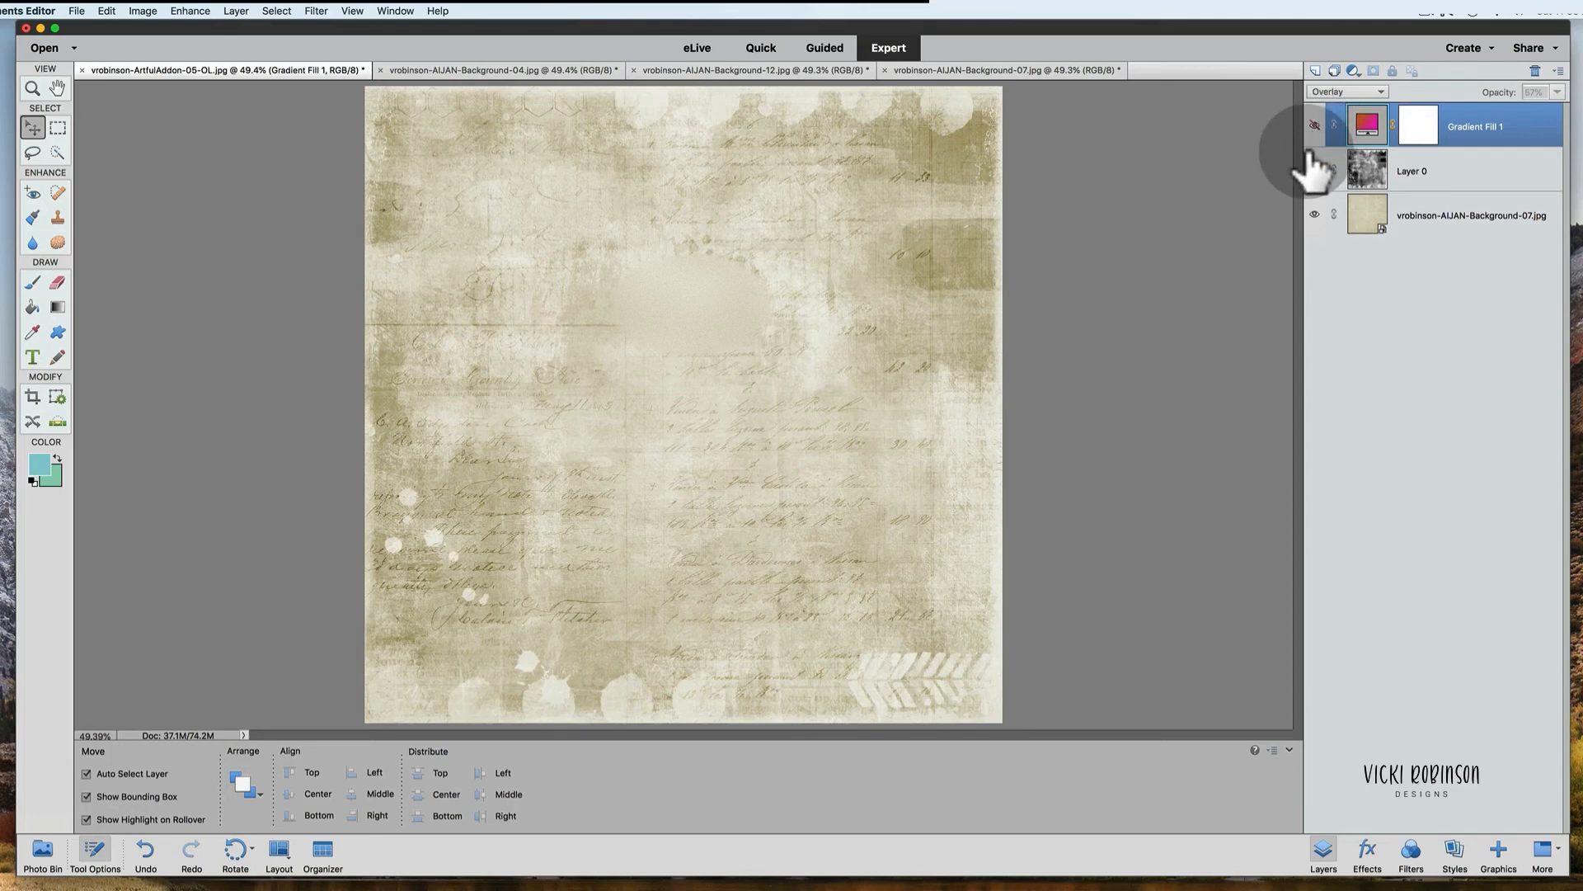
{"action": "left_click", "coordinate": [1315, 127]}
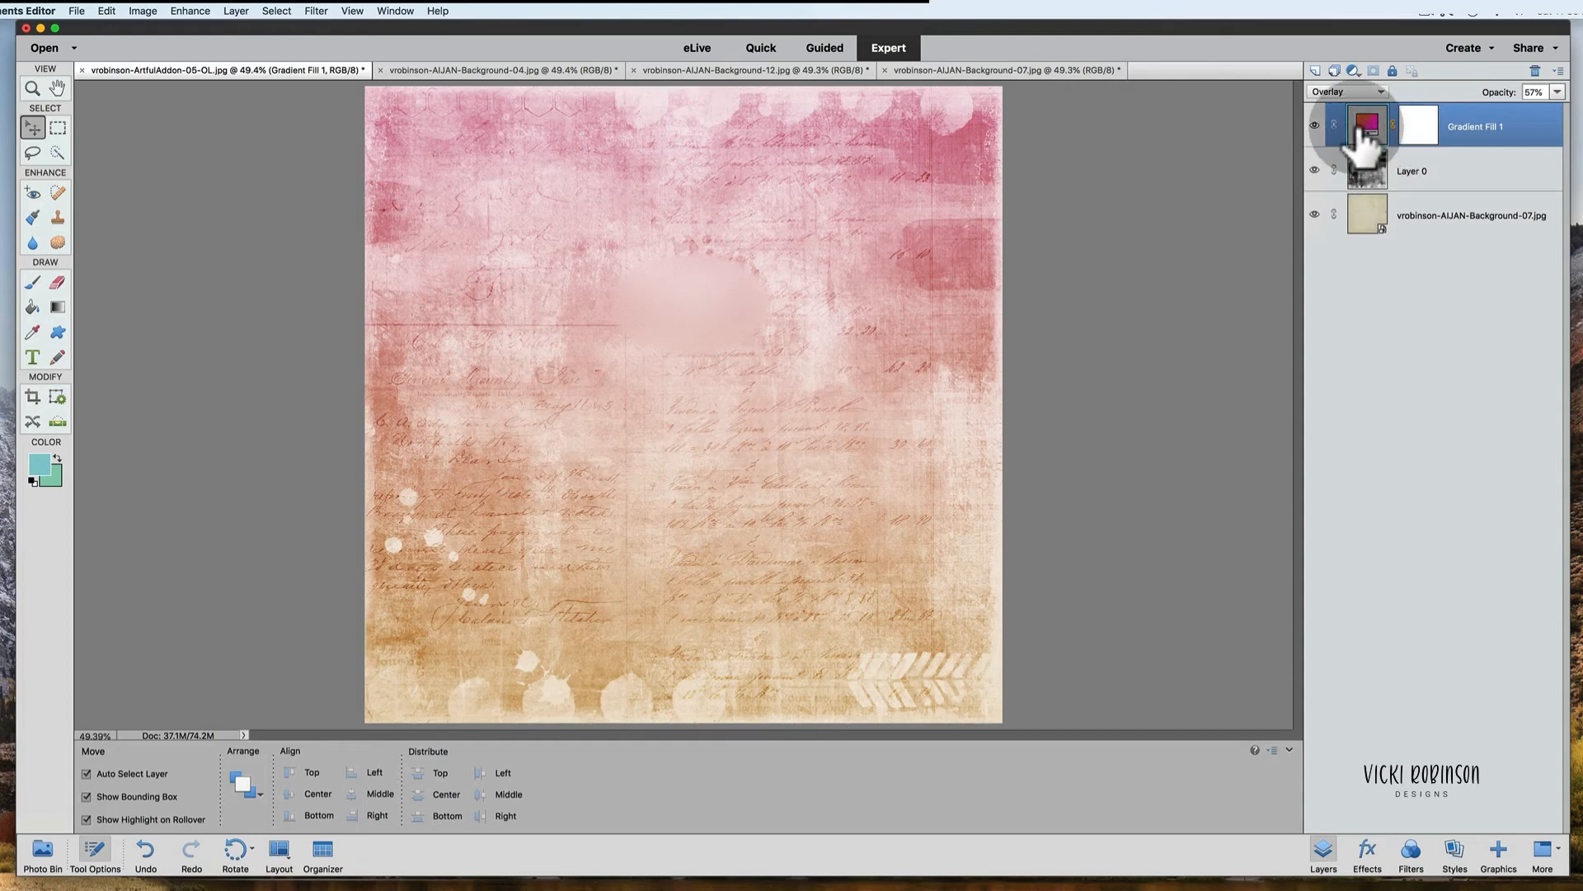
Step: Reopen the Gradient Editor and add a new opacity stop and color stop at 52% along the gradient
{"action": "double_click", "coordinate": [1369, 121]}
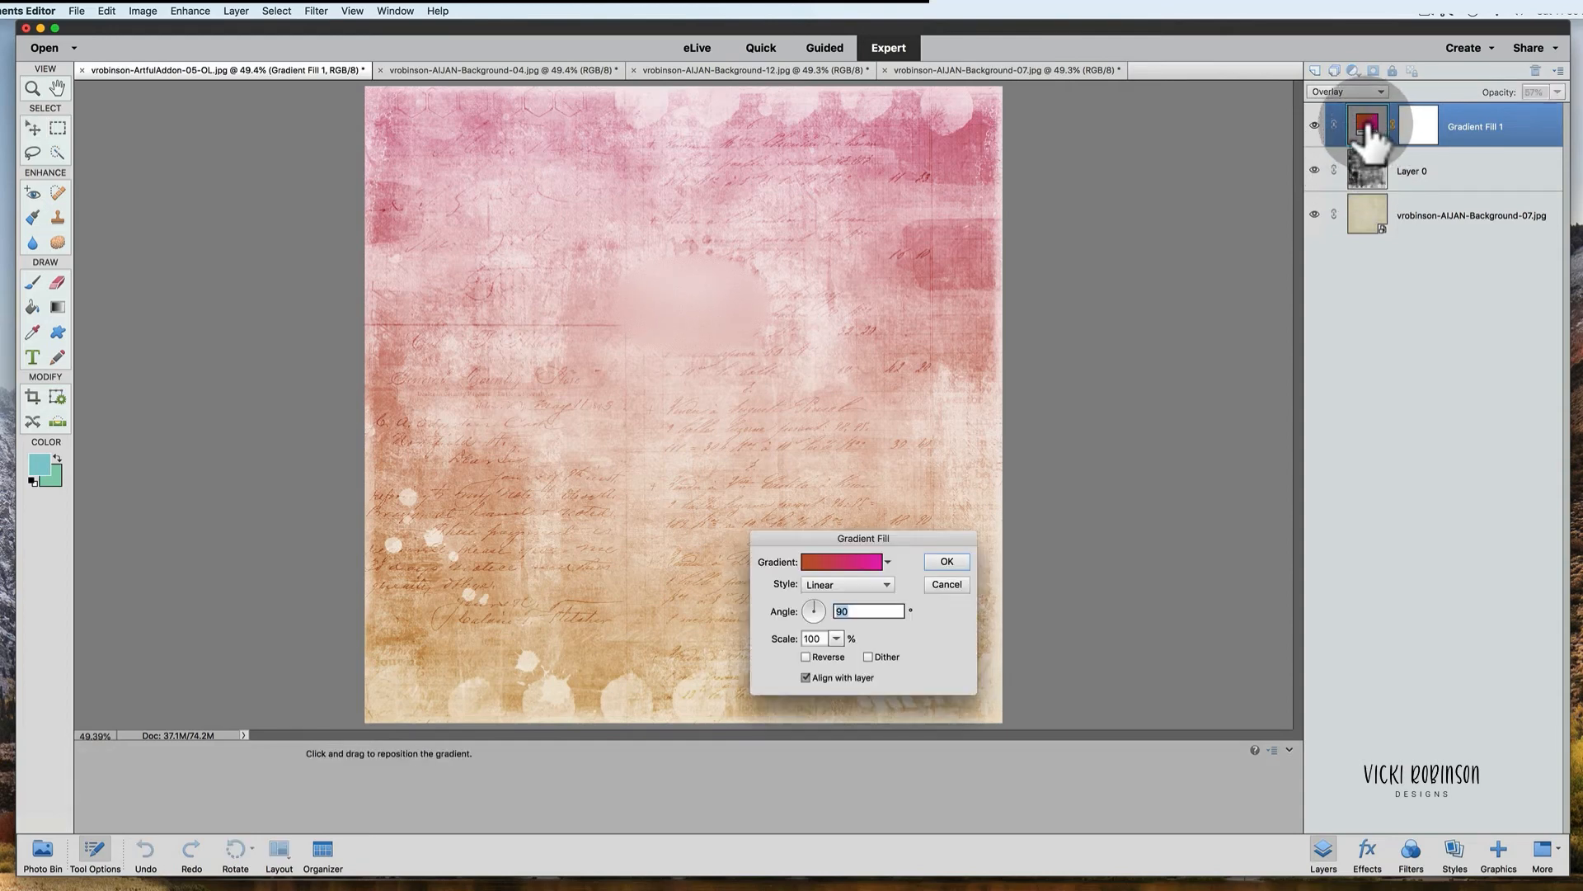
{"action": "left_click", "coordinate": [848, 559]}
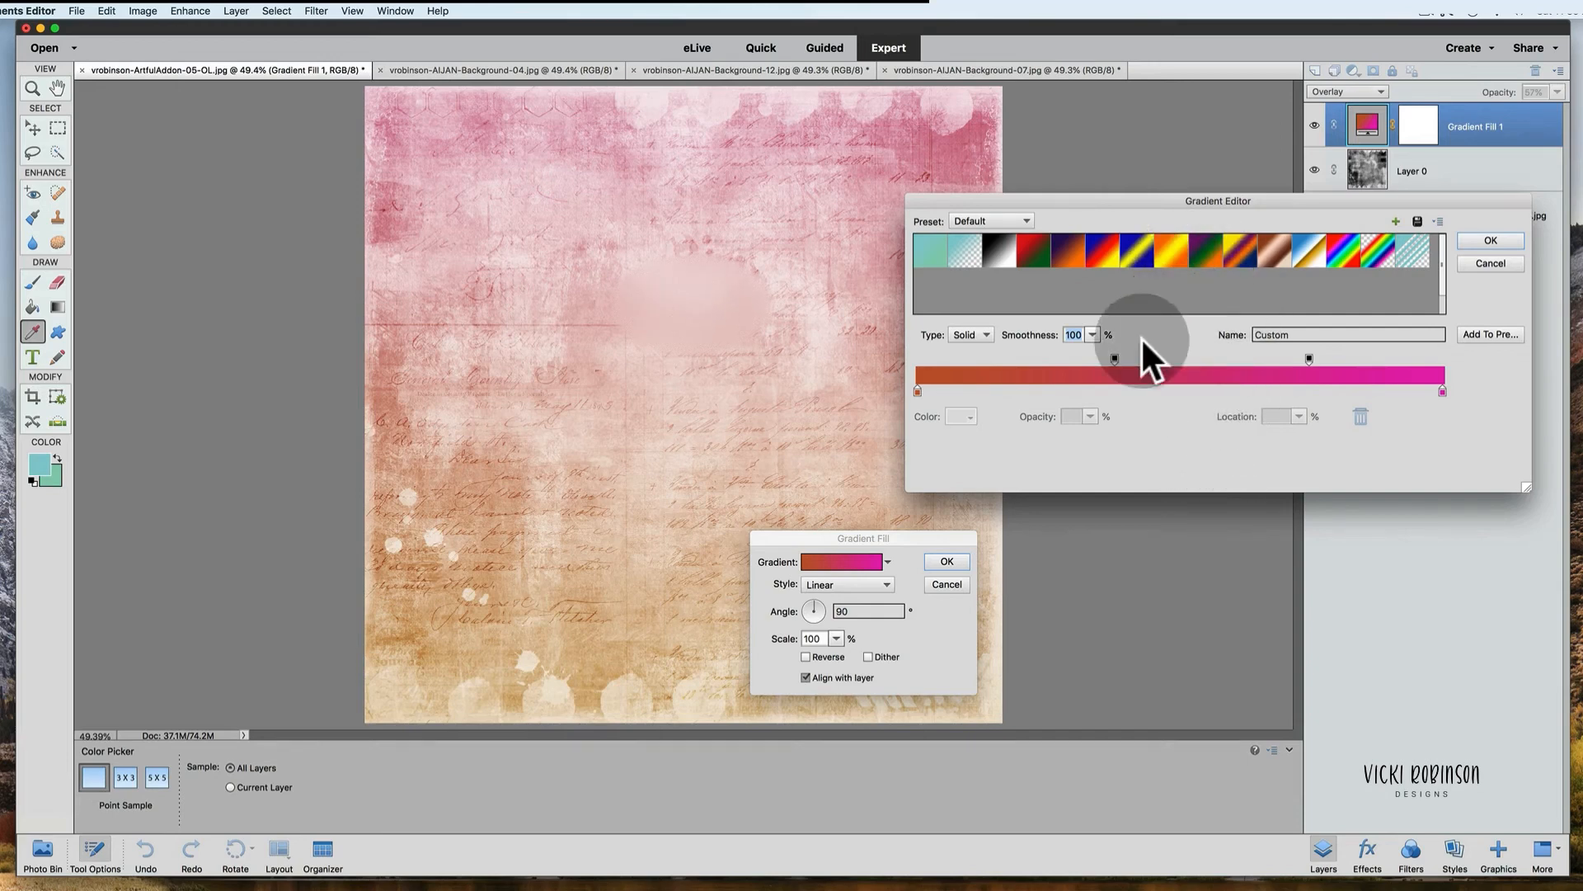
{"action": "left_click", "coordinate": [1191, 358]}
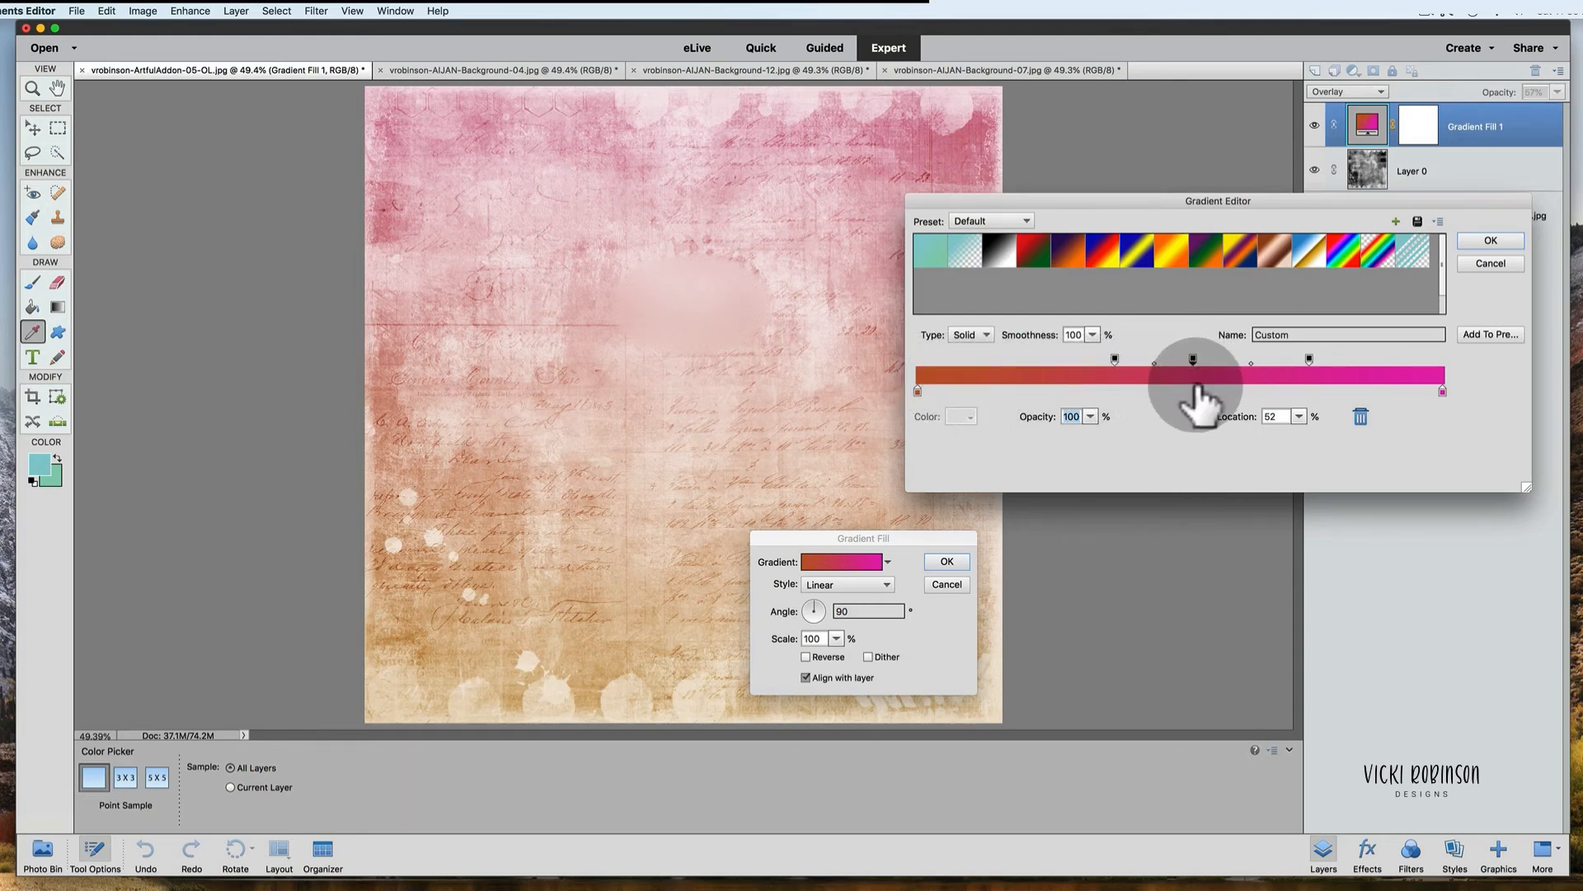
{"action": "left_click", "coordinate": [1196, 391]}
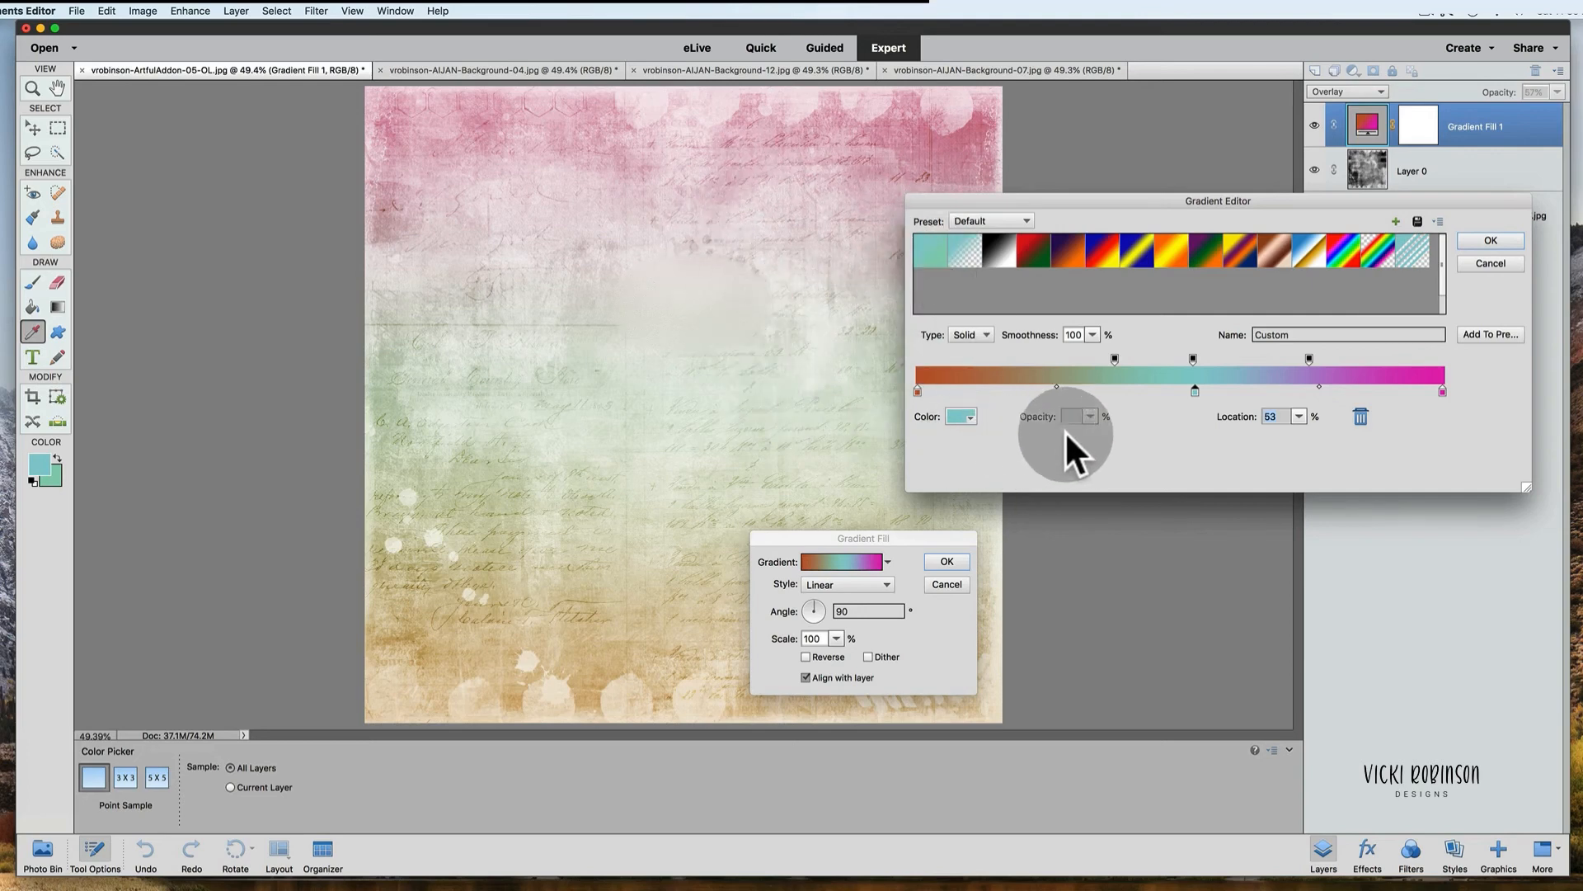
{"action": "left_click_drag", "start_coordinate": [1194, 387], "coordinate": [1190, 387]}
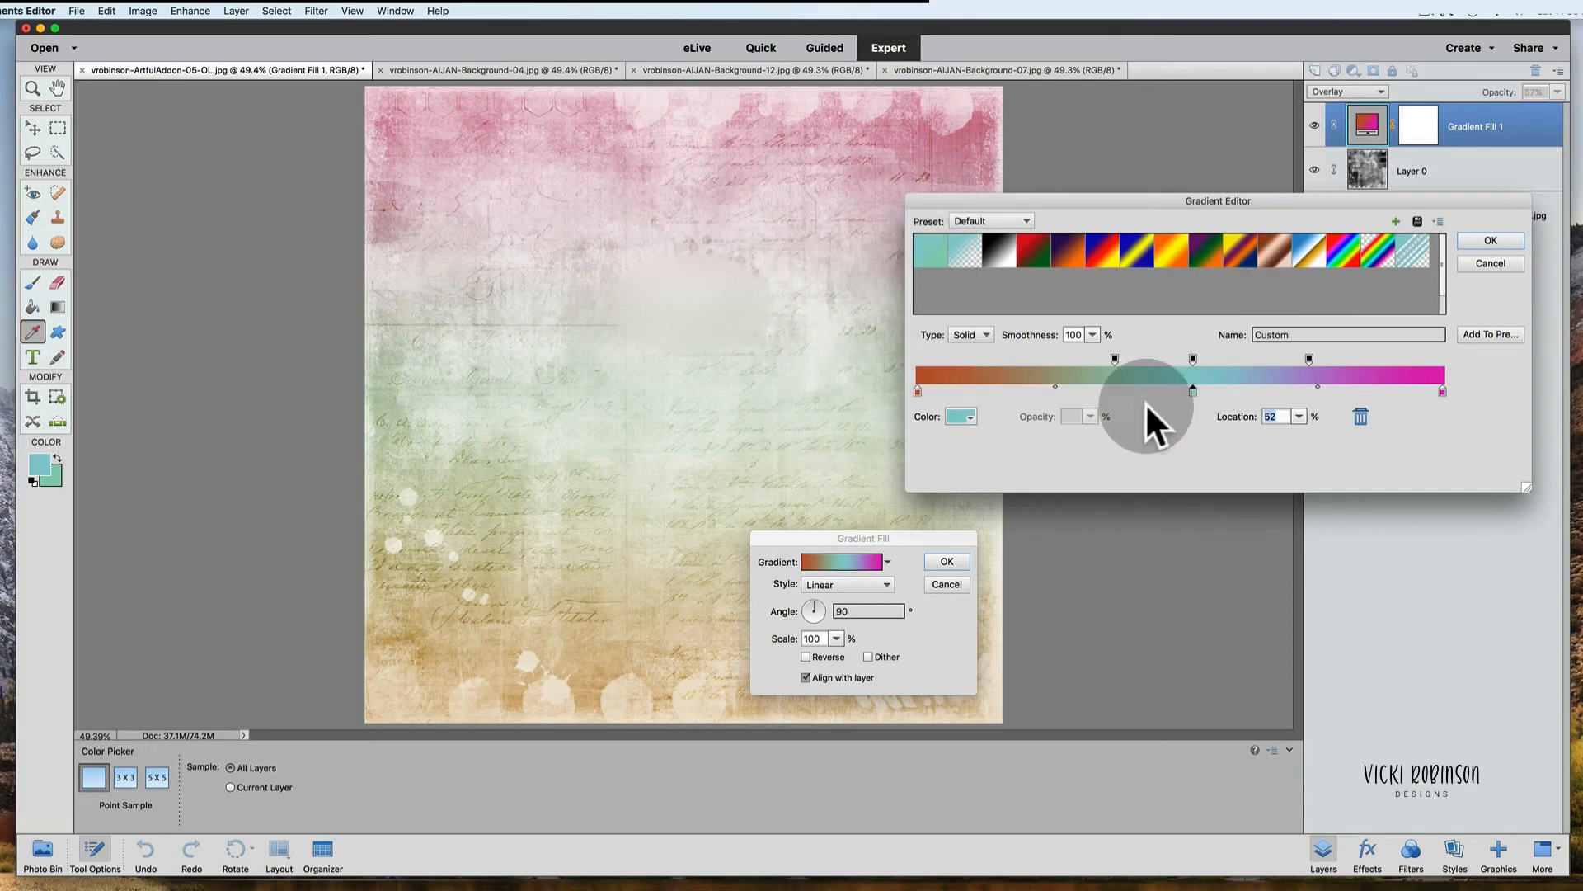
Step: Set the new middle color stop to green #89ce9d and apply the gradient fill
{"action": "left_click", "coordinate": [961, 416]}
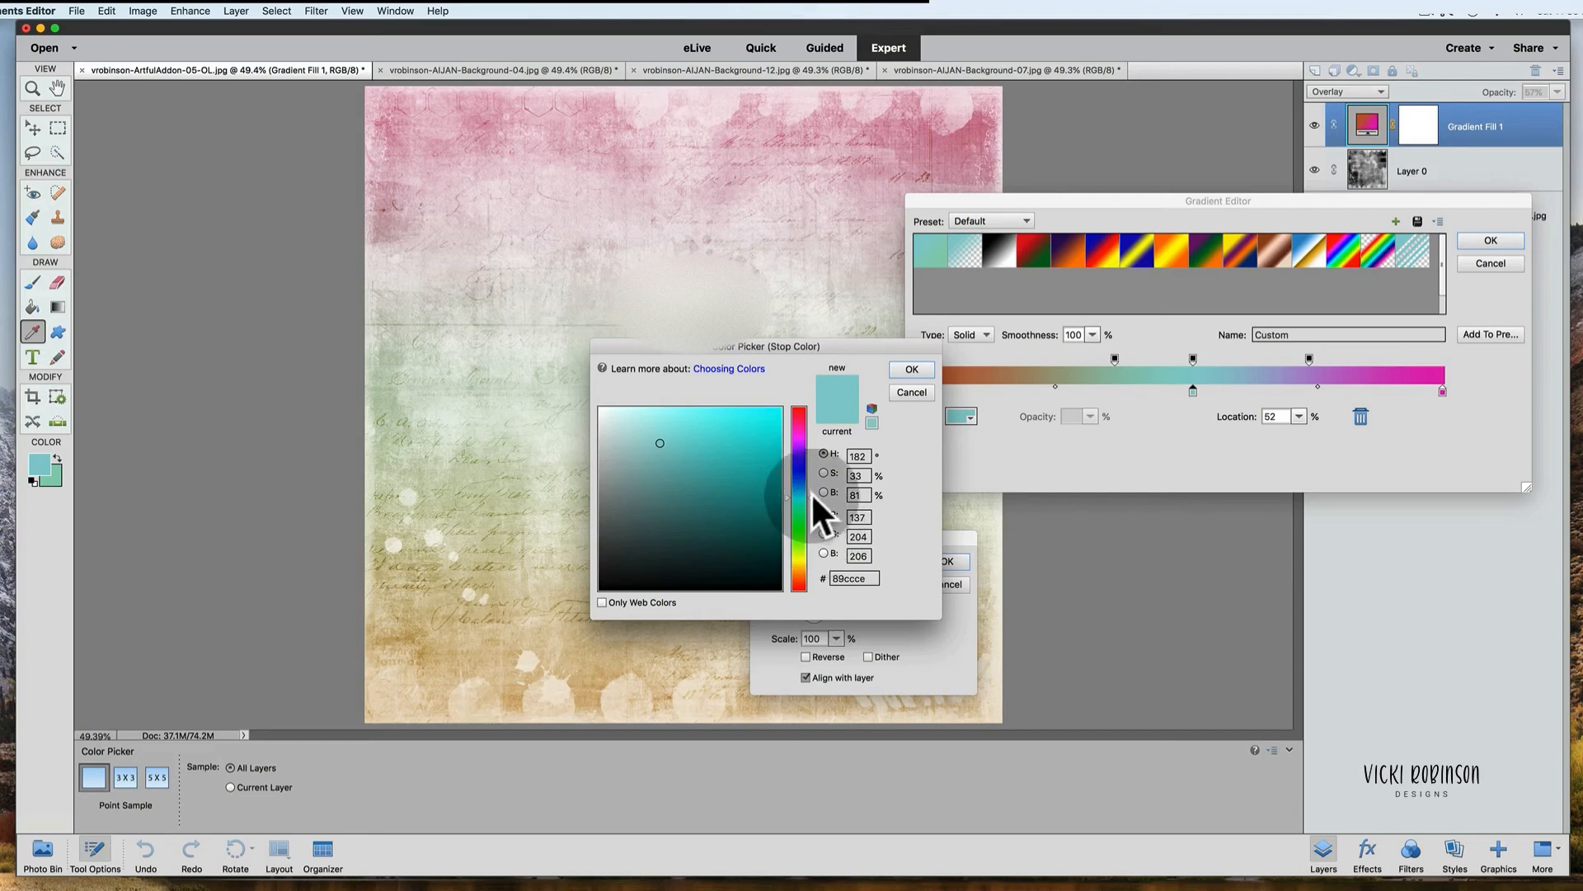
{"action": "mouse_move", "coordinate": [802, 500]}
{"action": "left_mouse_down"}
{"action": "mouse_move", "coordinate": [800, 567]}
{"action": "mouse_move", "coordinate": [798, 407]}
{"action": "mouse_move", "coordinate": [804, 516]}
{"action": "left_mouse_up"}
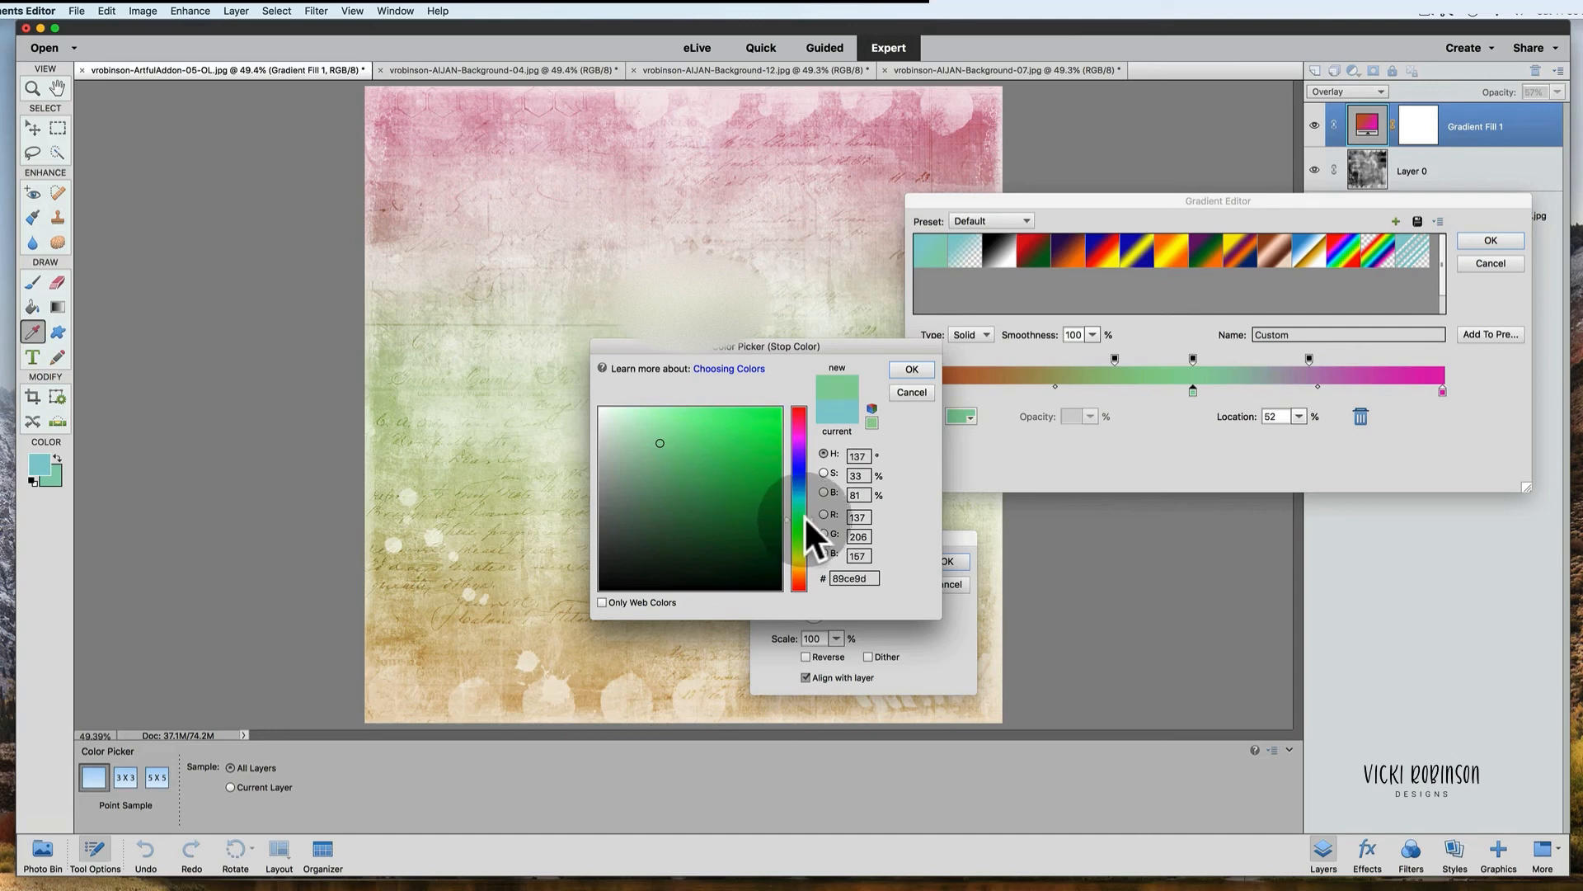
{"action": "left_click", "coordinate": [912, 370]}
{"action": "left_click_drag", "start_coordinate": [1344, 202], "coordinate": [1431, 158]}
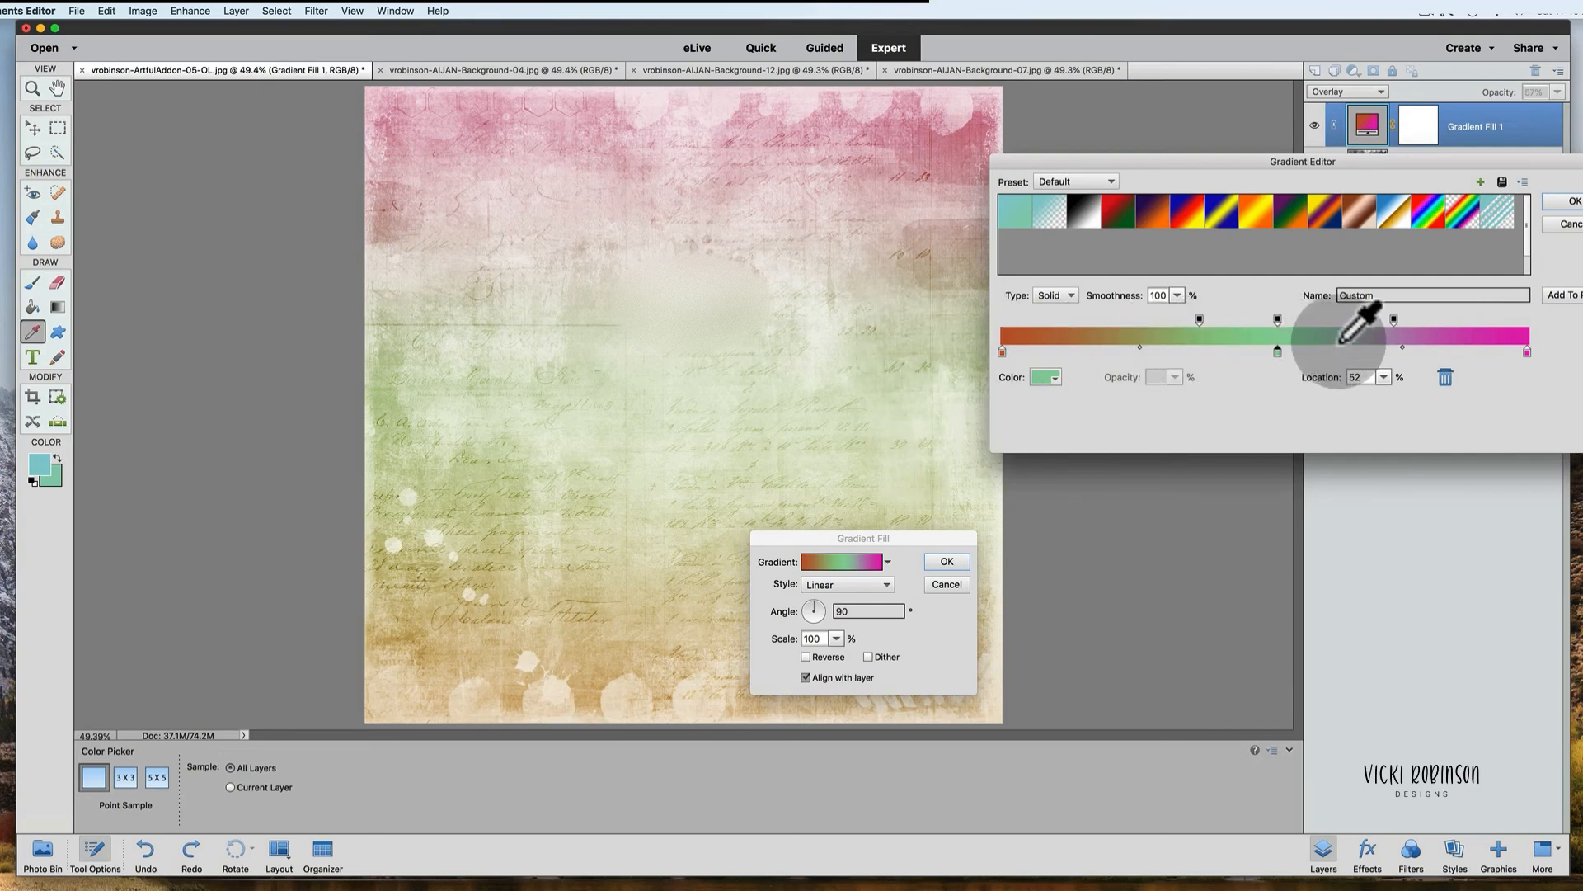
{"action": "left_click", "coordinate": [1572, 202]}
{"action": "left_click", "coordinate": [945, 562]}
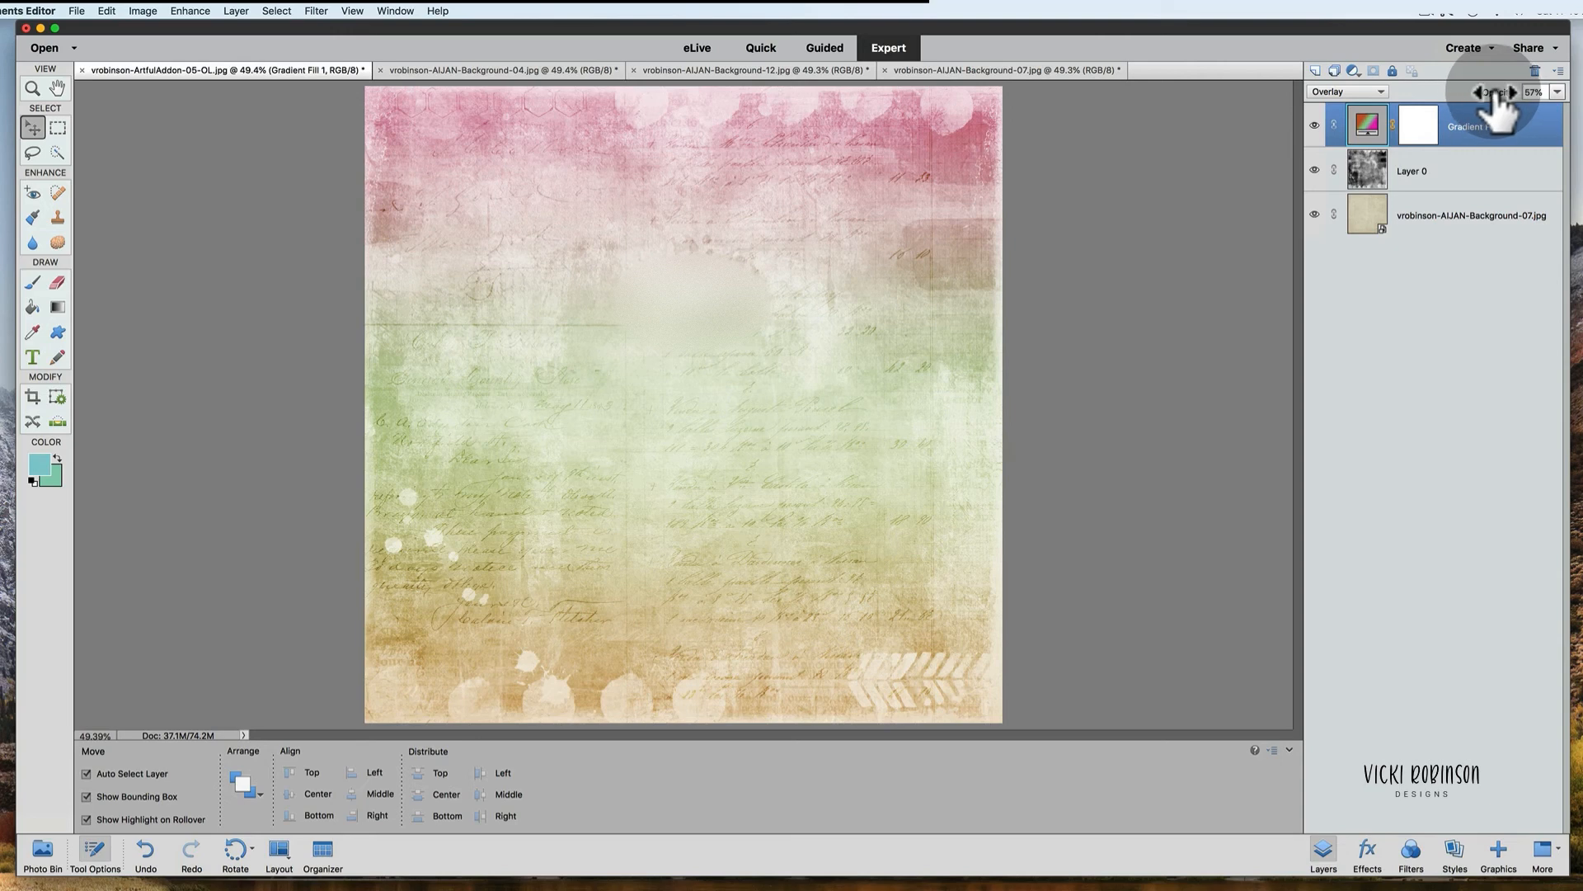
Step: Change the Gradient Fill 1 layer's blend mode to Soft Light
{"action": "mouse_move", "coordinate": [1498, 91]}
{"action": "left_mouse_down"}
{"action": "mouse_move", "coordinate": [1518, 92]}
{"action": "mouse_move", "coordinate": [1492, 94]}
{"action": "mouse_move", "coordinate": [1506, 132]}
{"action": "mouse_move", "coordinate": [1518, 92]}
{"action": "left_mouse_up"}
{"action": "left_click", "coordinate": [1379, 91]}
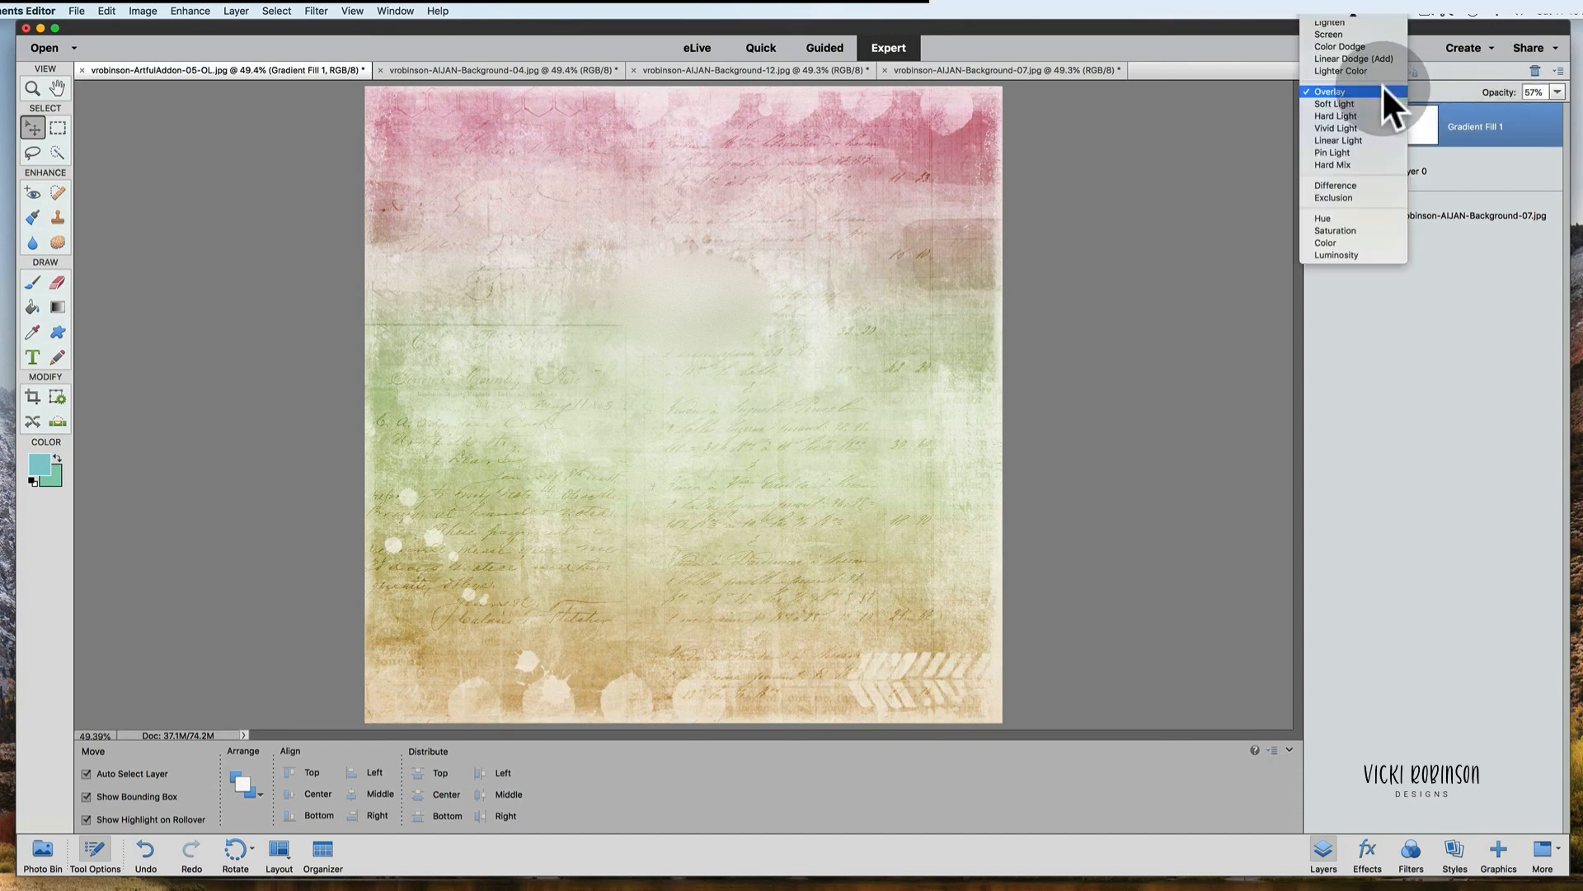
{"action": "left_click", "coordinate": [1371, 97]}
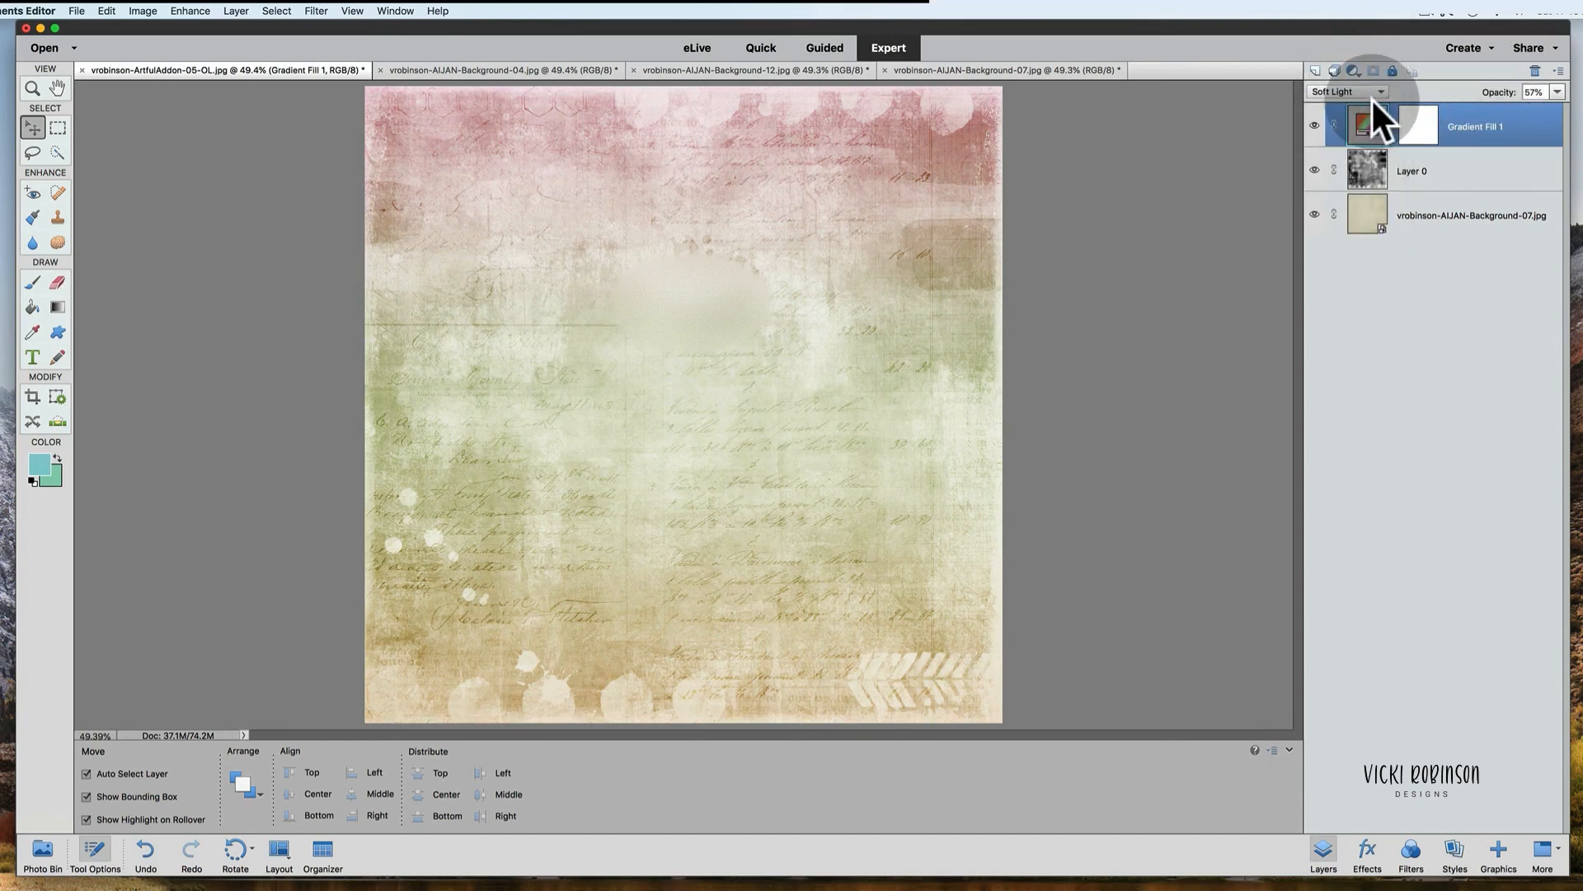
Step: Preview blend modes on the Gradient Fill 1 layer, keep Soft Light, and raise its opacity to 84%
{"action": "left_click", "coordinate": [1383, 88]}
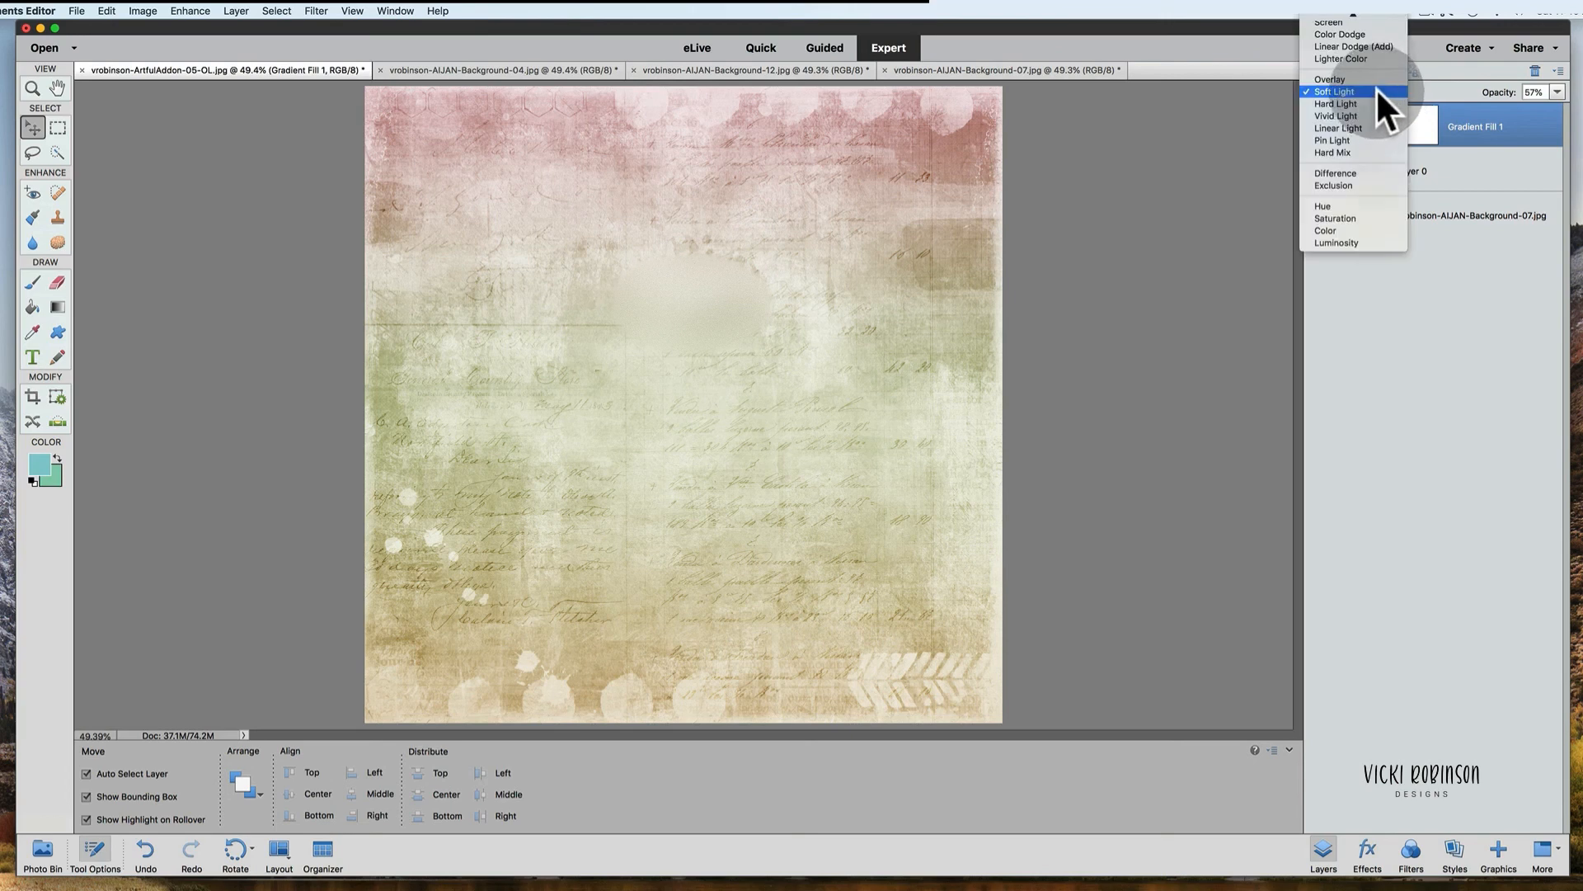
{"action": "left_click", "coordinate": [1375, 87]}
{"action": "left_click", "coordinate": [1381, 82]}
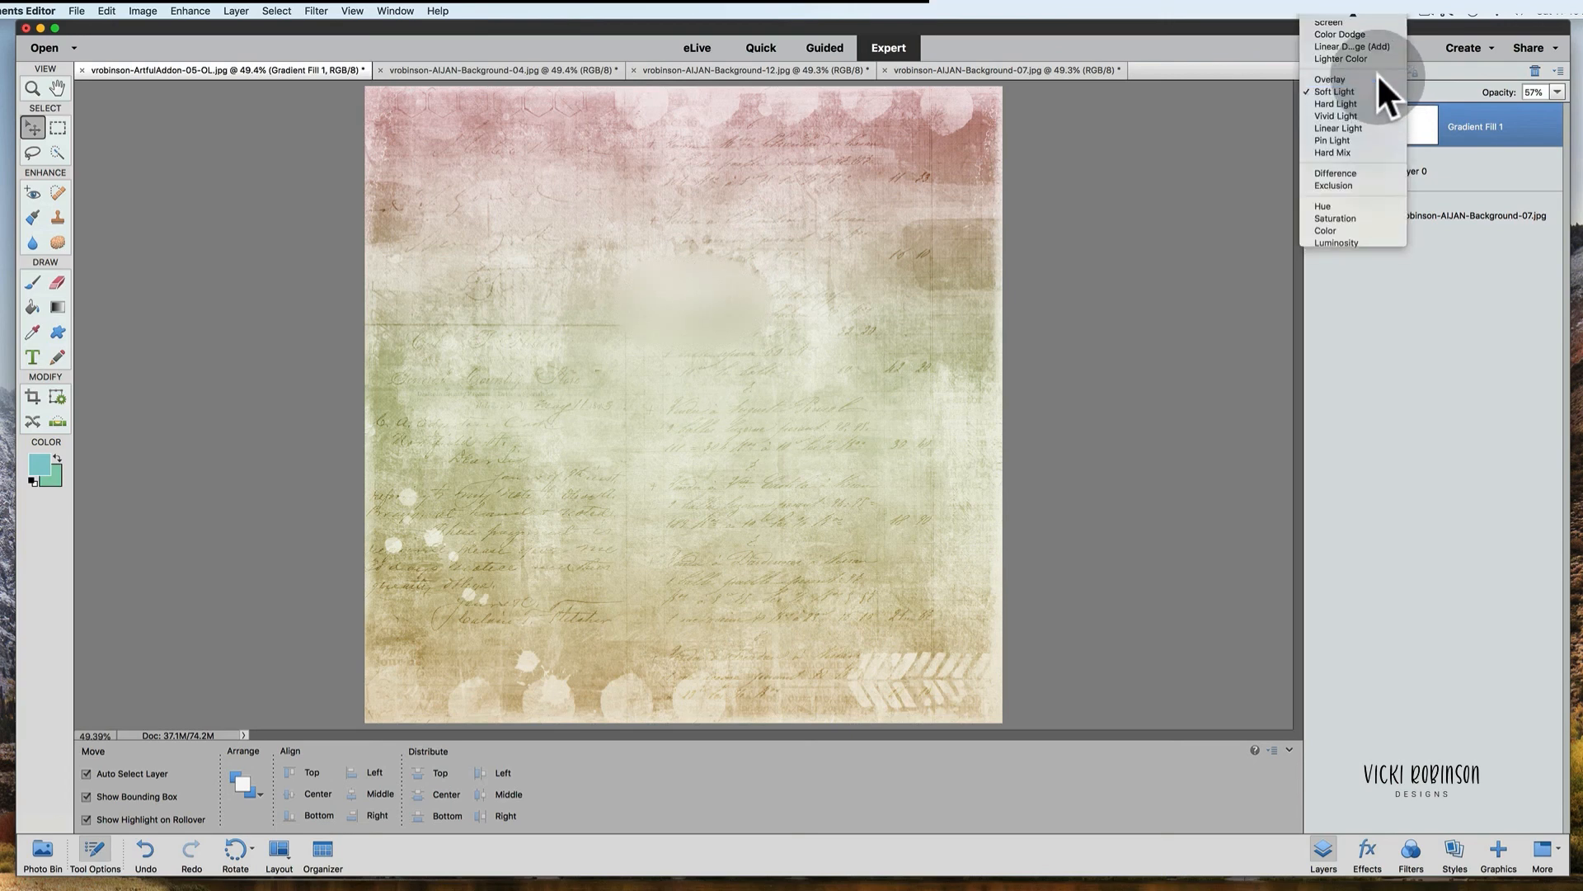
{"action": "left_click", "coordinate": [1377, 78]}
{"action": "left_click", "coordinate": [1382, 84]}
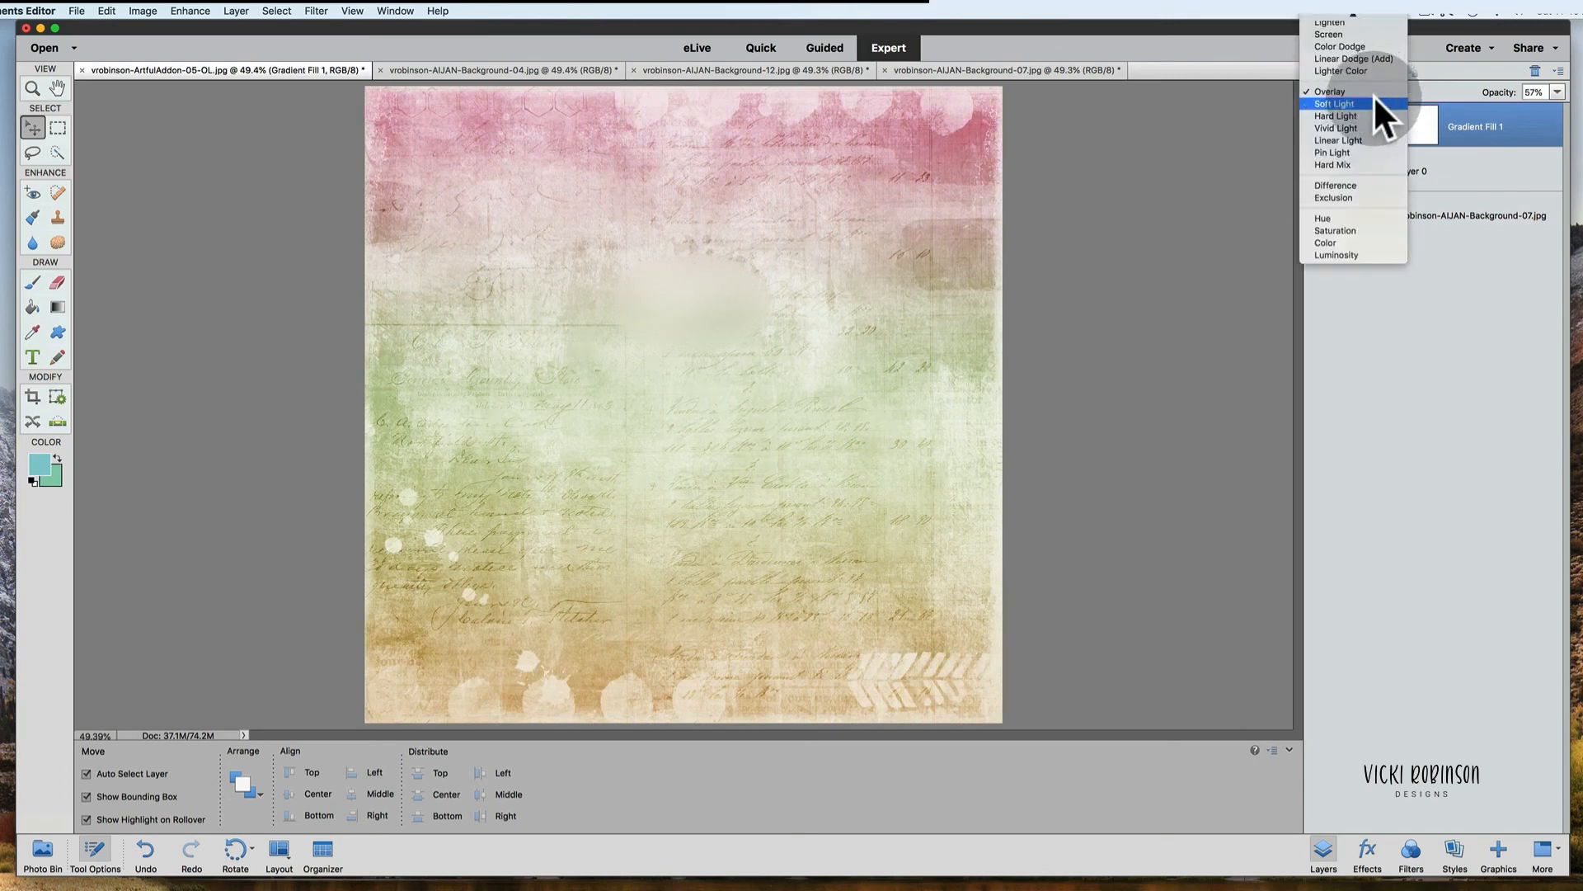
{"action": "left_click", "coordinate": [1374, 103]}
{"action": "mouse_move", "coordinate": [1518, 93]}
{"action": "left_mouse_down"}
{"action": "mouse_move", "coordinate": [1503, 97]}
{"action": "mouse_move", "coordinate": [1541, 97]}
{"action": "mouse_move", "coordinate": [1509, 93]}
{"action": "left_mouse_up"}
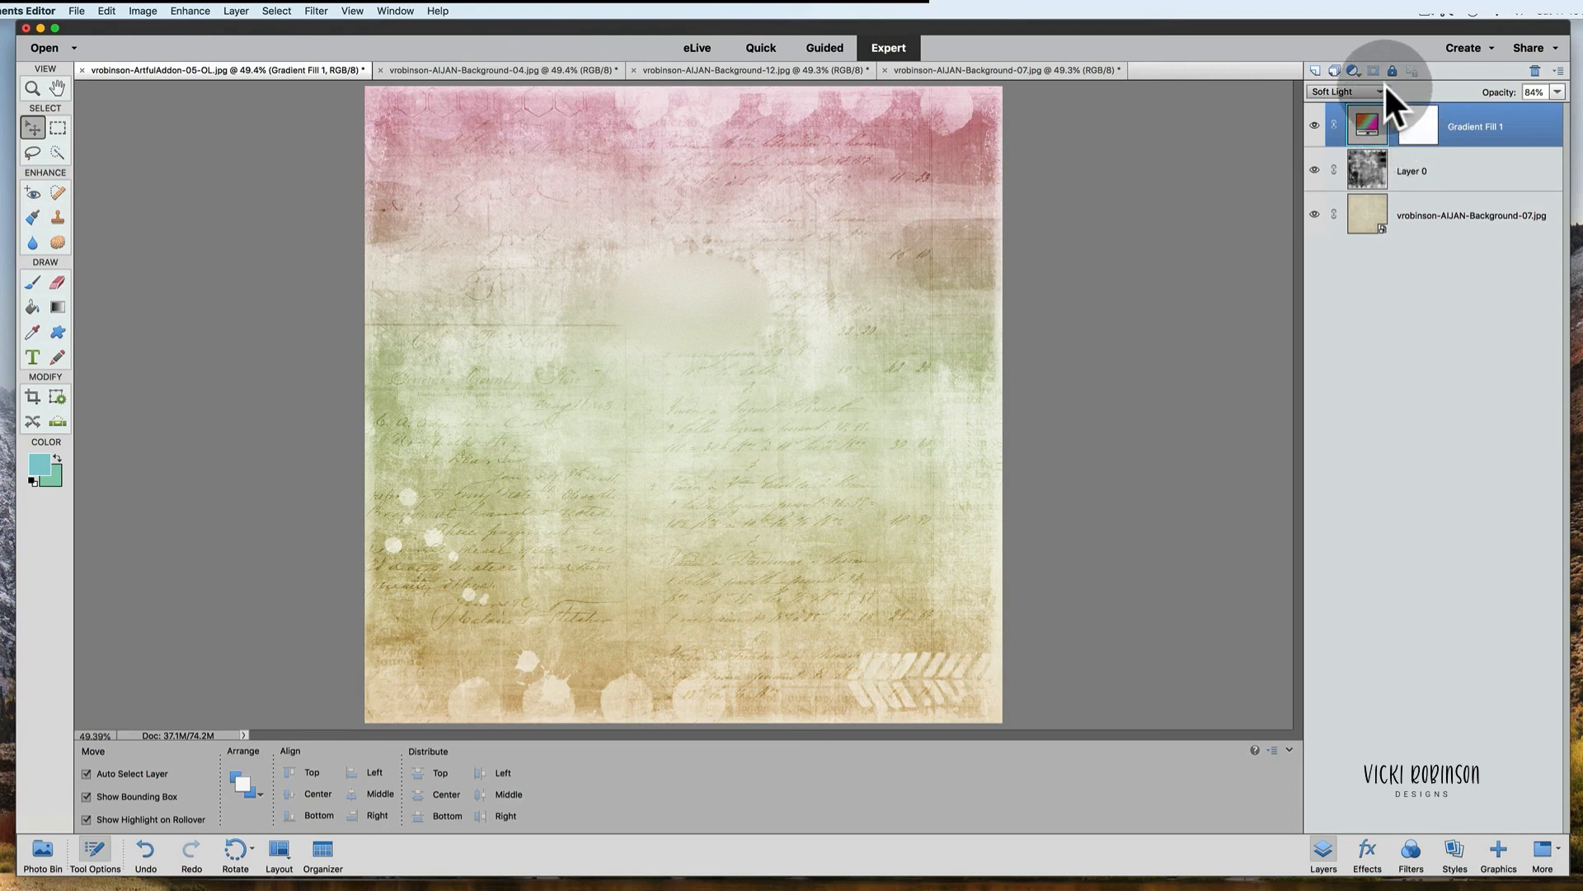
Step: Switch the Gradient Fill 1 layer's blend mode to Overlay and set its opacity to 51%
{"action": "left_click", "coordinate": [1384, 85]}
{"action": "left_click", "coordinate": [1375, 76]}
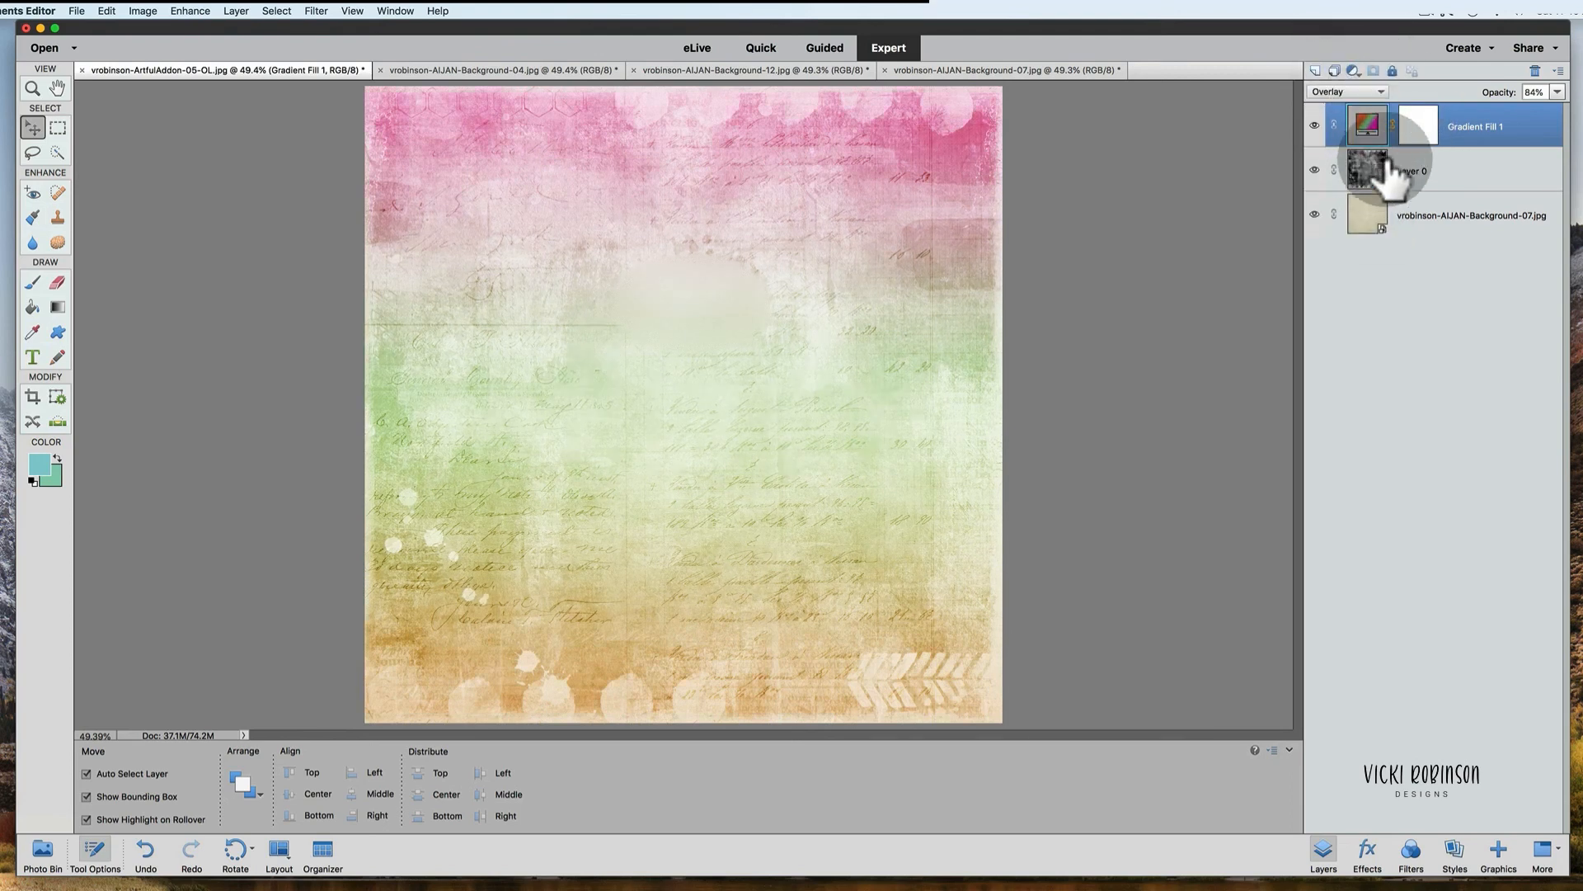
{"action": "left_click_drag", "start_coordinate": [1501, 88], "coordinate": [1544, 88]}
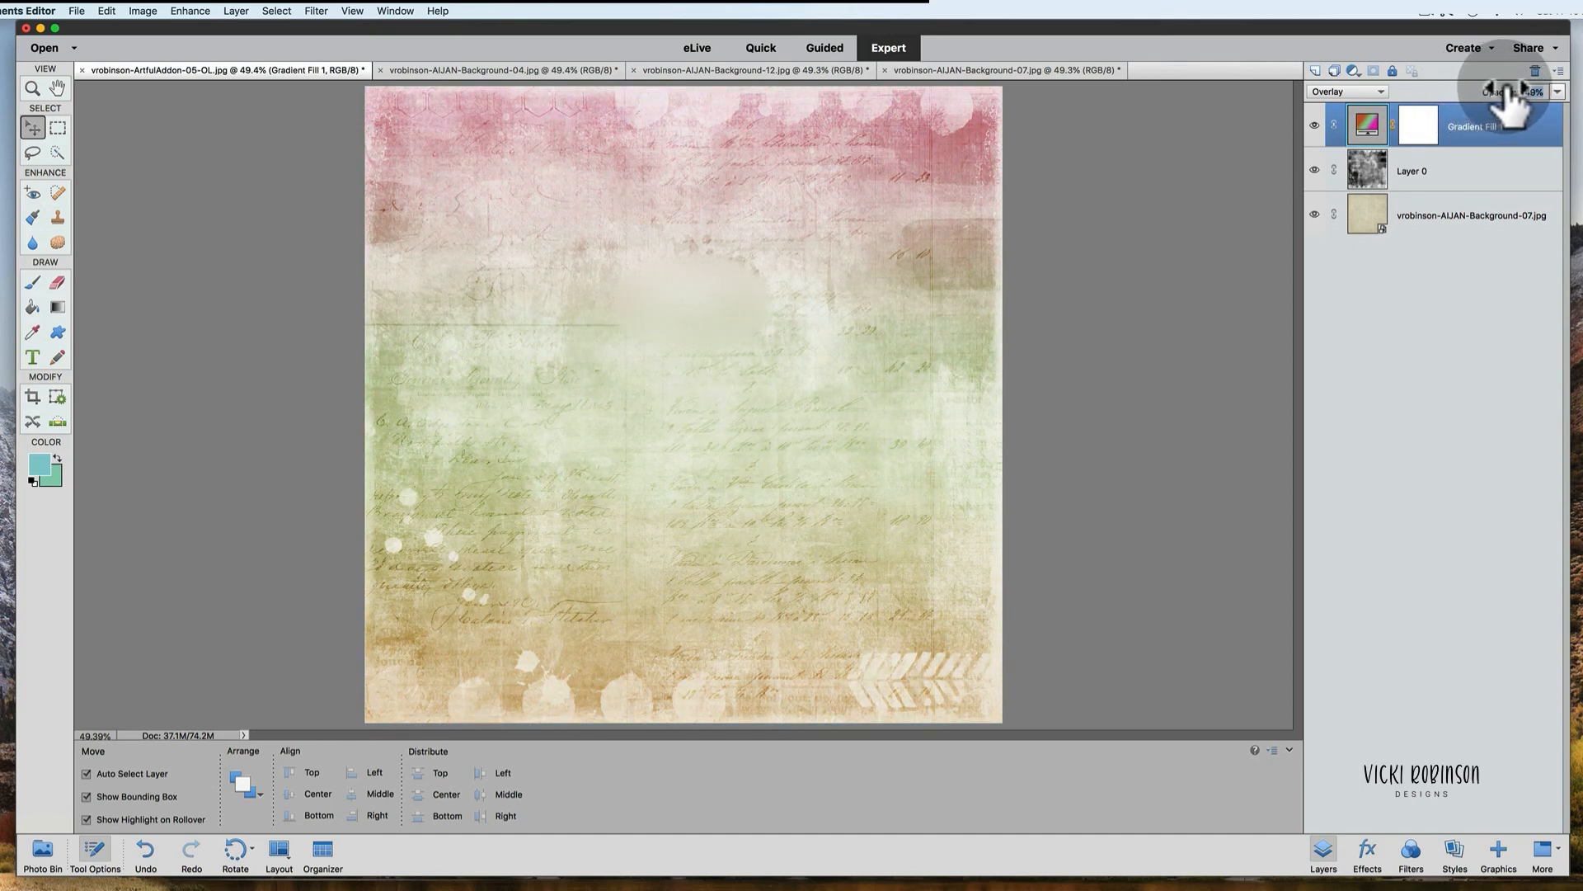
Step: Select Layer 0, the grunge overlay, and set its opacity to 100%
{"action": "left_click", "coordinate": [1362, 169]}
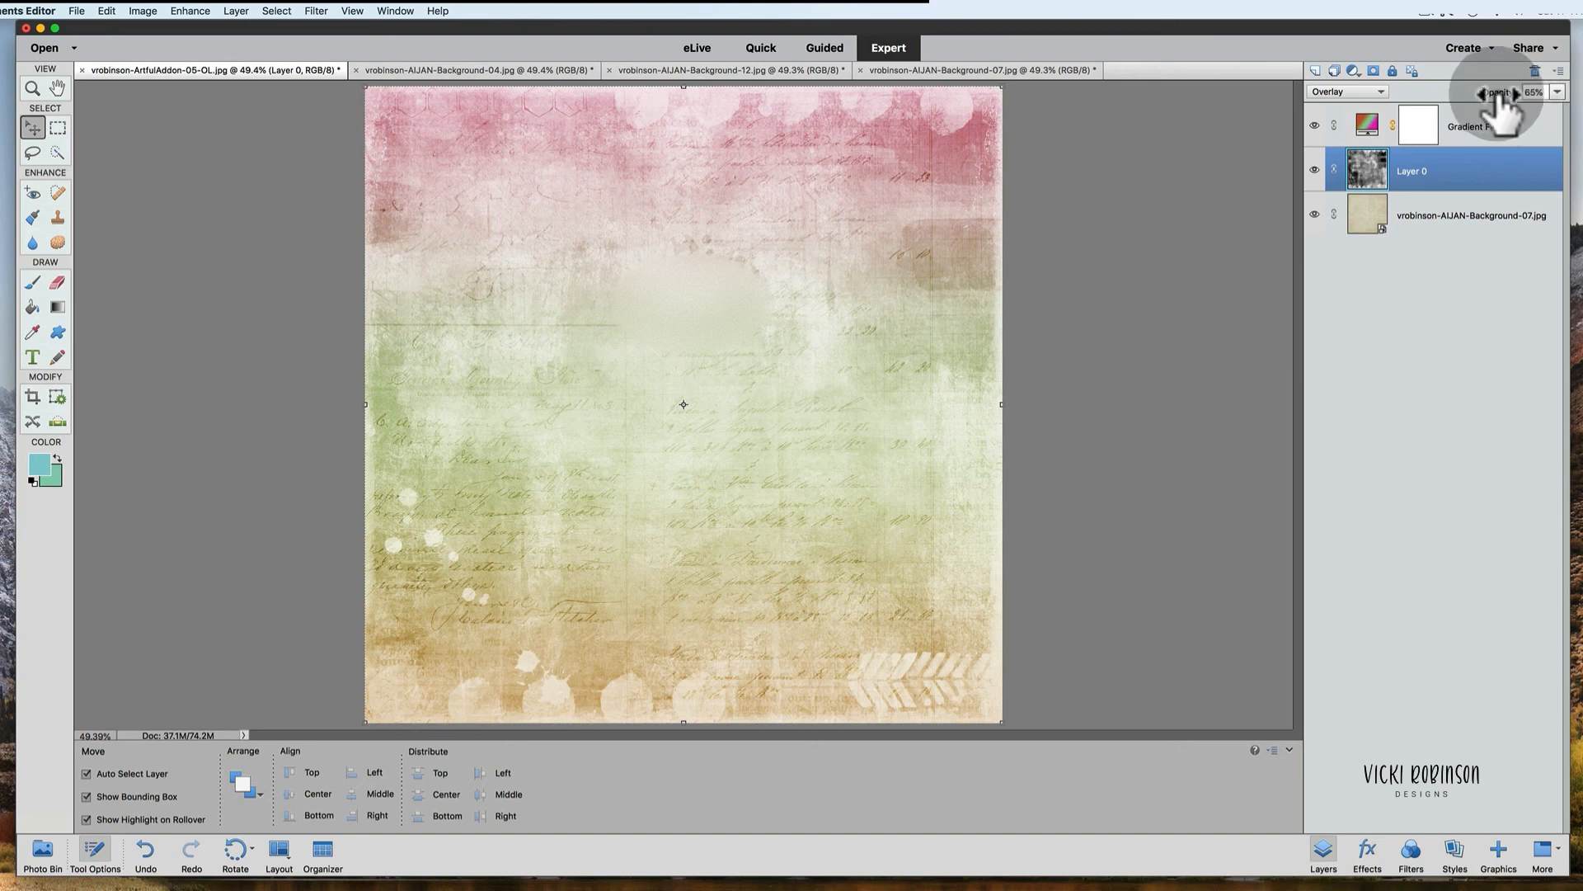
{"action": "mouse_move", "coordinate": [1511, 92]}
{"action": "left_mouse_down"}
{"action": "mouse_move", "coordinate": [1476, 95]}
{"action": "mouse_move", "coordinate": [1495, 94]}
{"action": "left_mouse_up"}
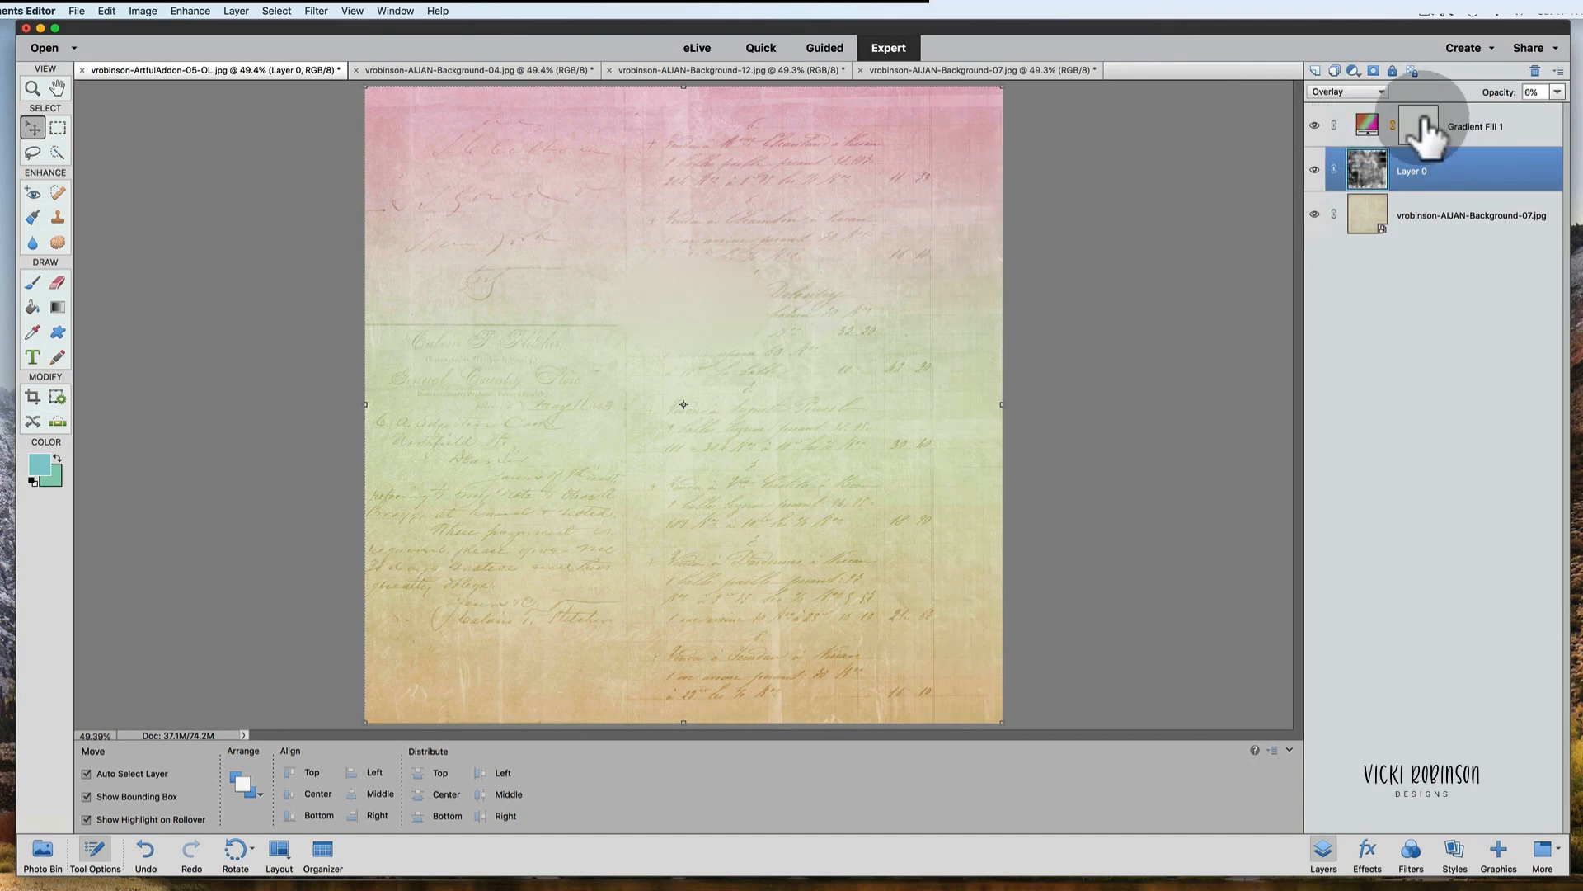
{"action": "left_click_drag", "start_coordinate": [1531, 93], "coordinate": [1522, 93]}
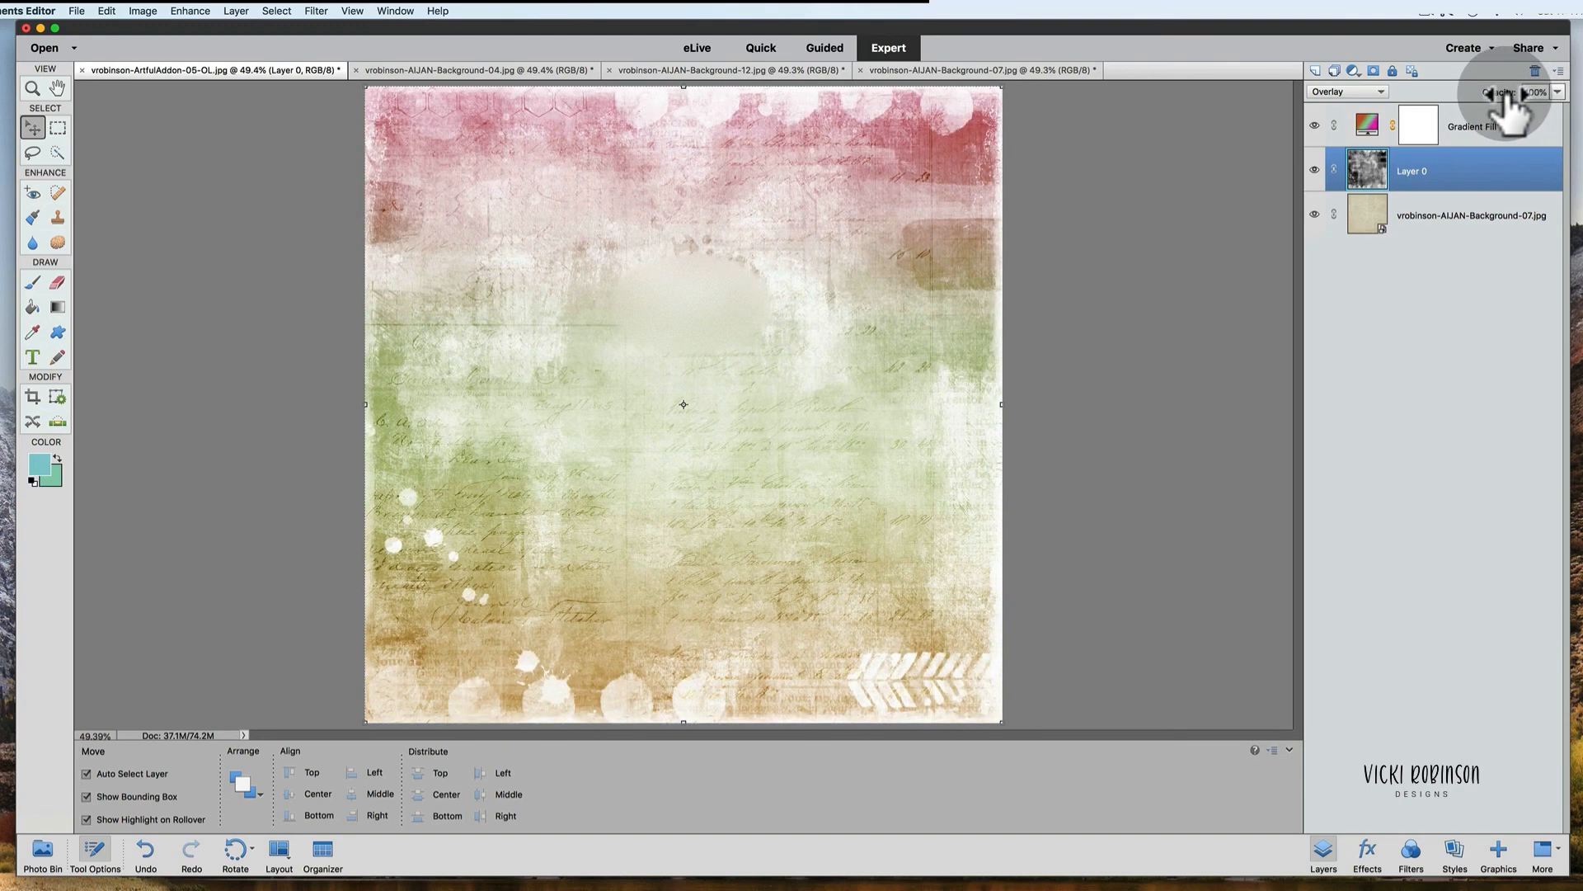